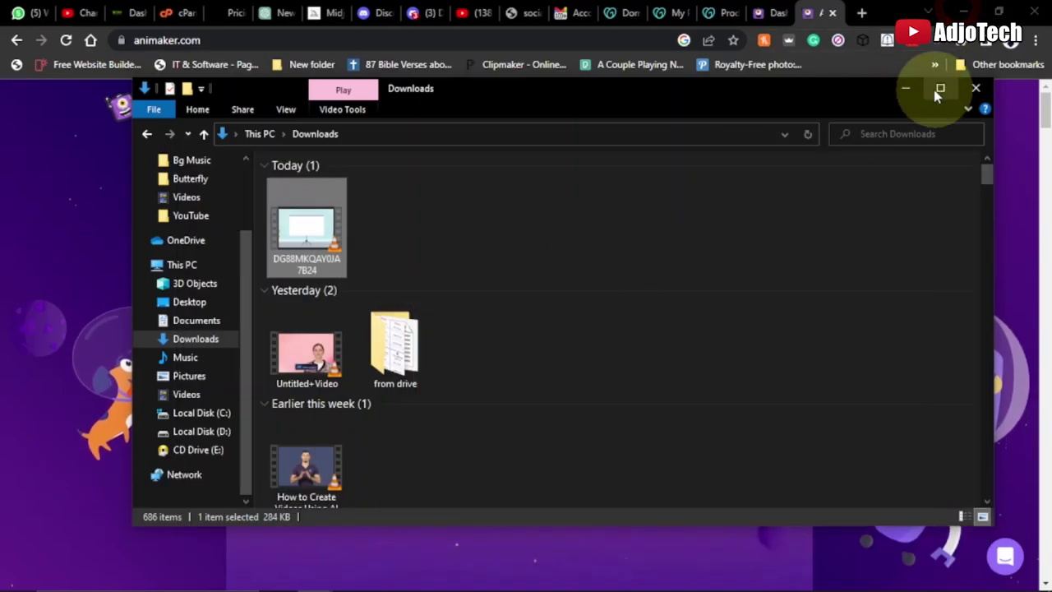
- Minimize the Downloads window and enter the video creation dashboard from the Animaker home page
{"action": "left_click", "coordinate": [909, 93]}
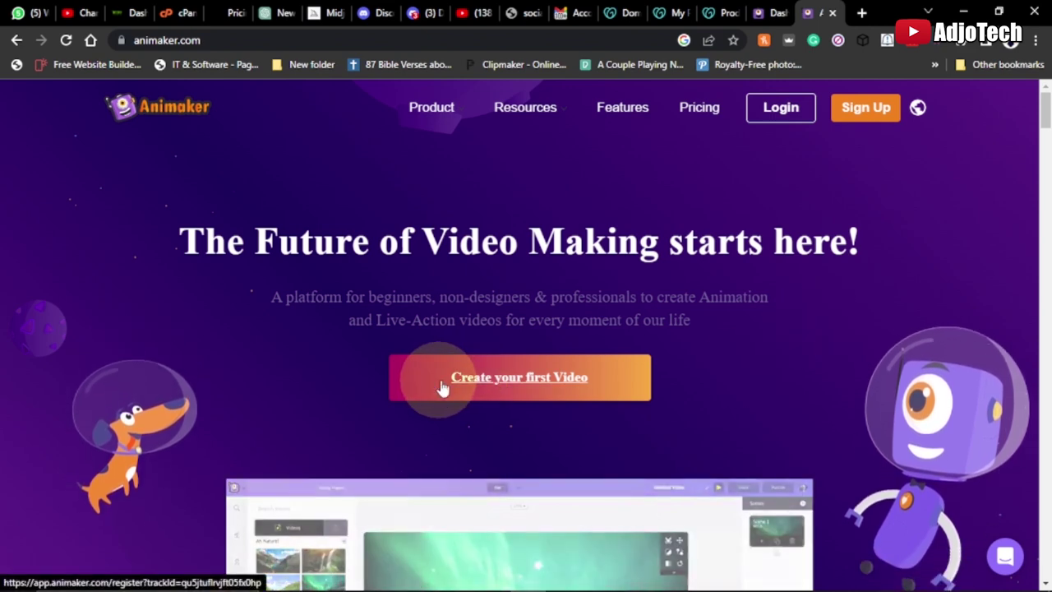
{"action": "left_click", "coordinate": [520, 380]}
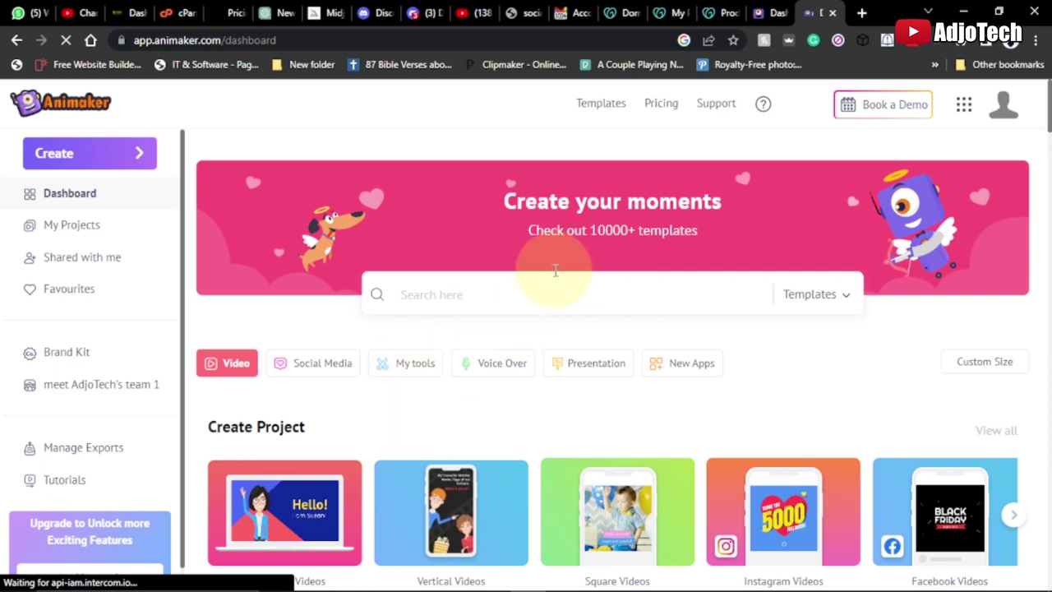
- Look through the dashboard's project types, saved projects, characters and video template categories
{"action": "scroll", "coordinate": [559, 263], "scroll_direction": "down", "scroll_amount": 4}
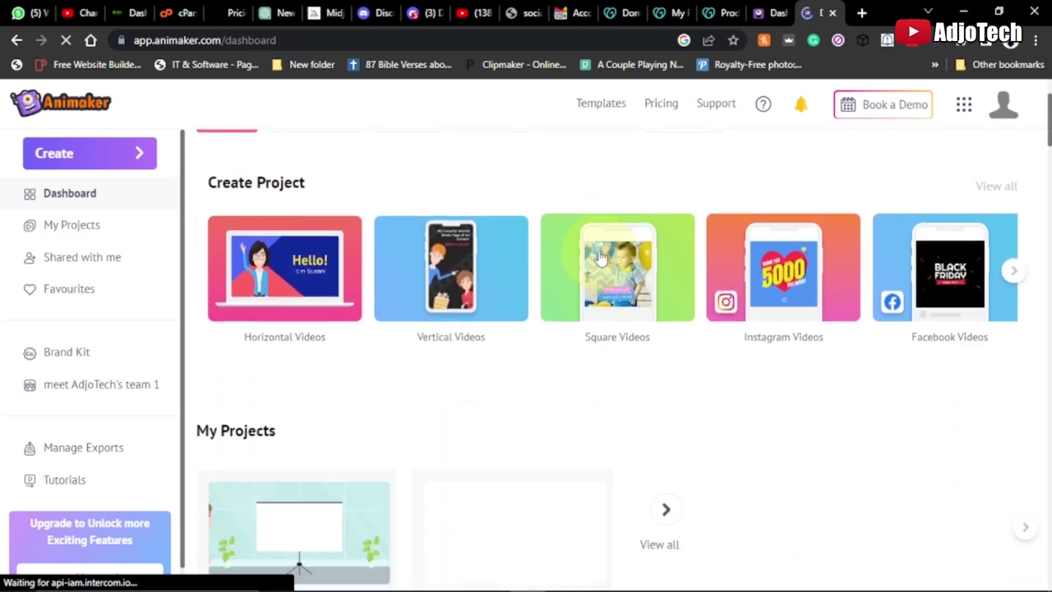
{"action": "scroll", "coordinate": [564, 263], "scroll_direction": "down", "scroll_amount": 3}
{"action": "scroll", "coordinate": [556, 269], "scroll_direction": "up", "scroll_amount": 1}
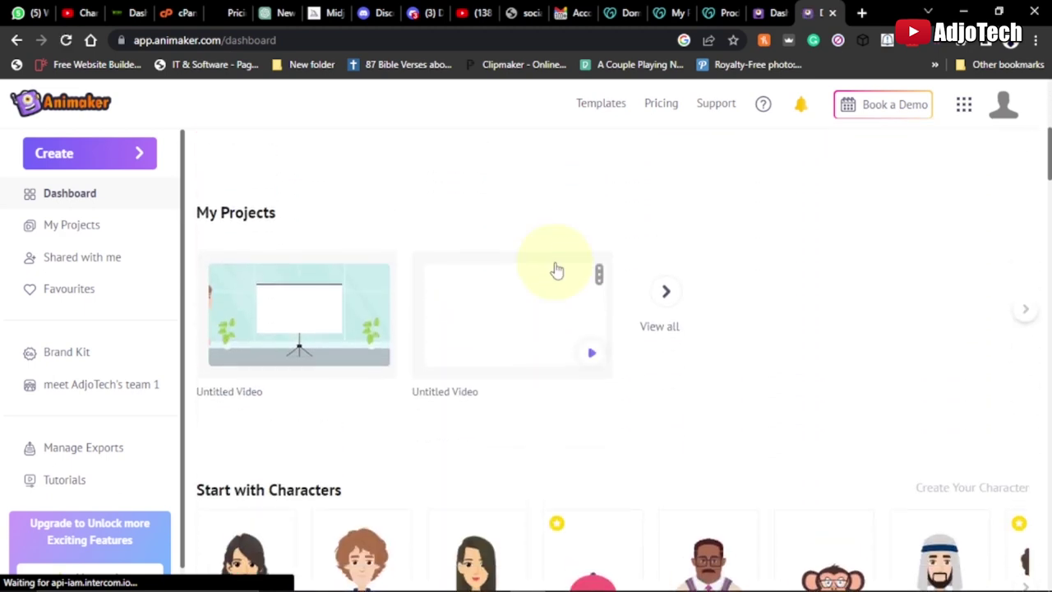
{"action": "scroll", "coordinate": [693, 332], "scroll_direction": "down", "scroll_amount": 3}
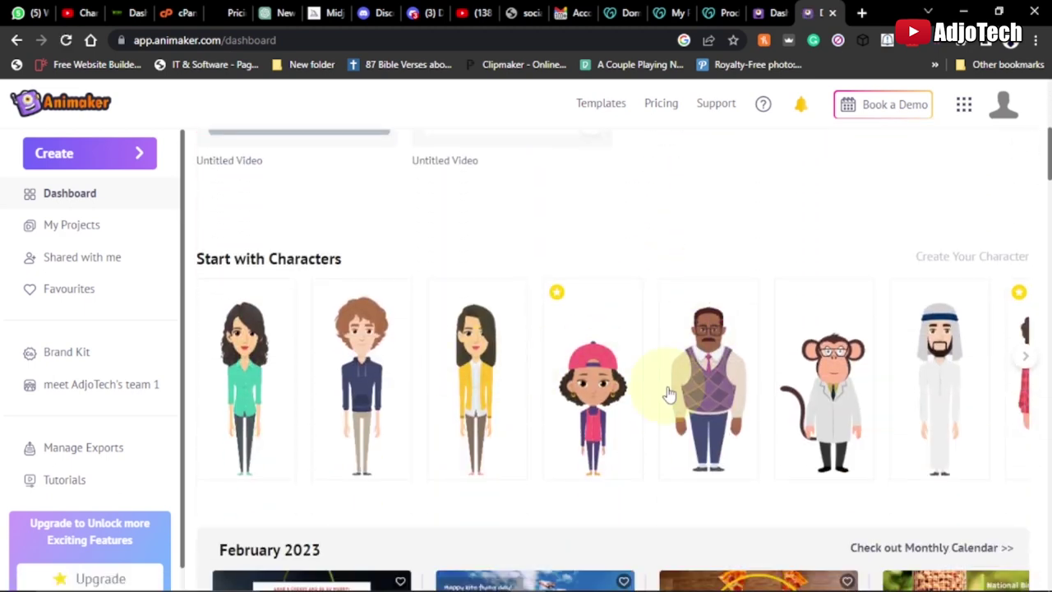
{"action": "scroll", "coordinate": [434, 317], "scroll_direction": "down", "scroll_amount": 3}
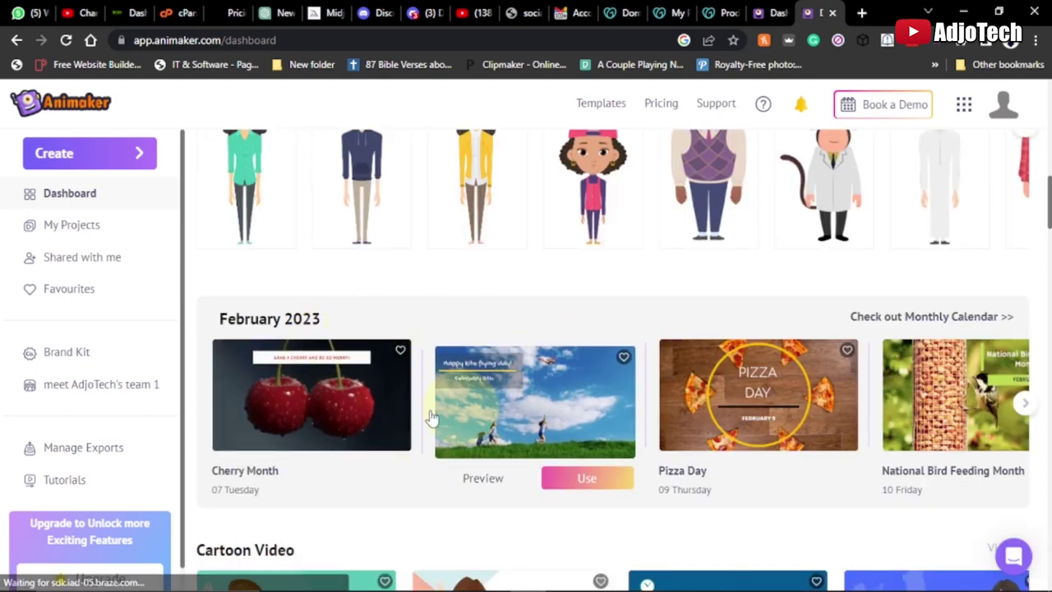
{"action": "scroll", "coordinate": [444, 362], "scroll_direction": "up", "scroll_amount": 4}
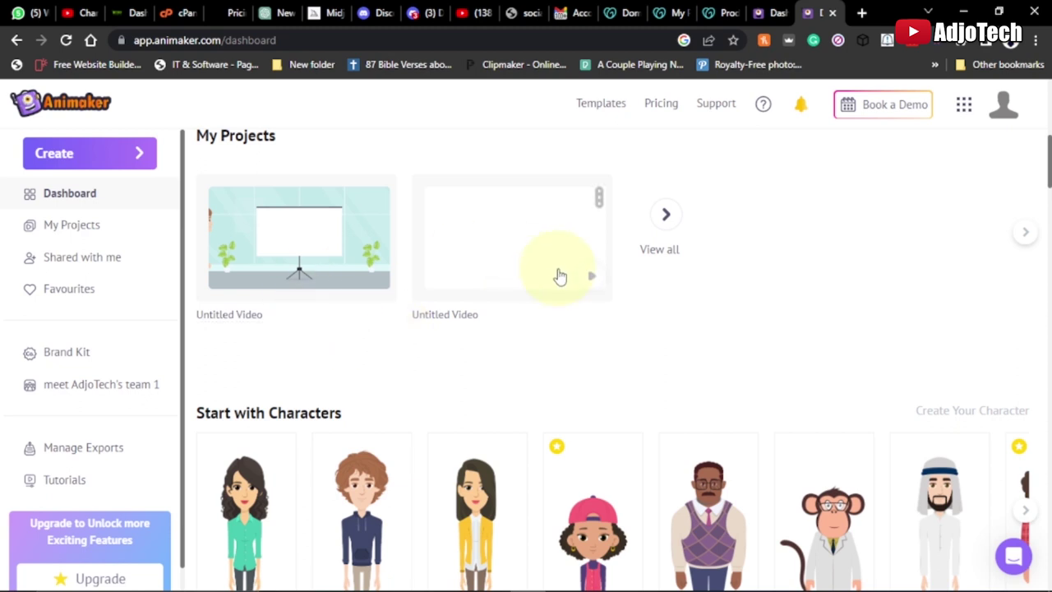
{"action": "scroll", "coordinate": [447, 306], "scroll_direction": "down", "scroll_amount": 6}
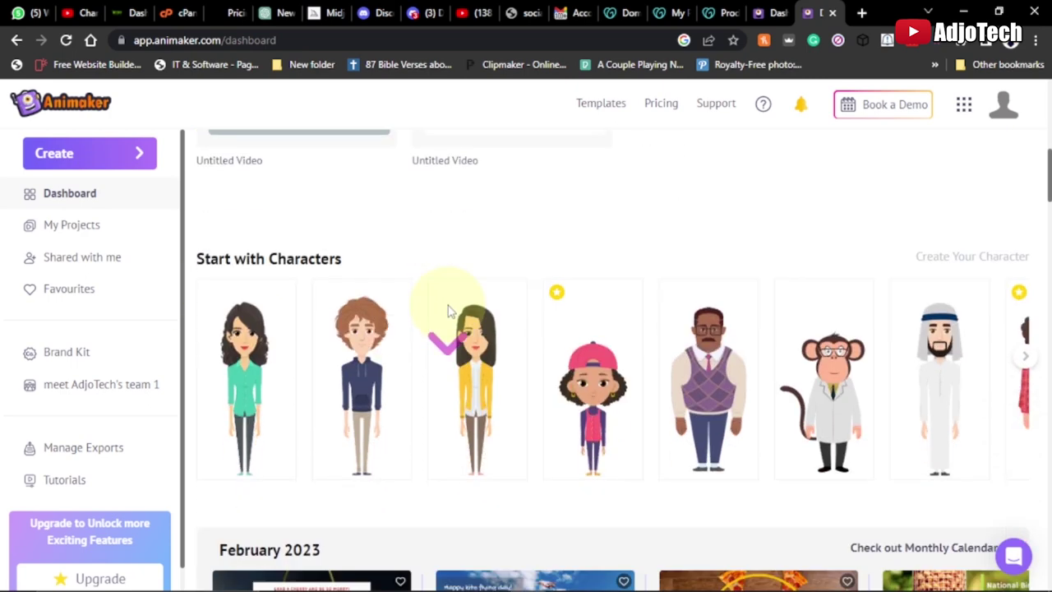
{"action": "scroll", "coordinate": [486, 346], "scroll_direction": "down", "scroll_amount": 3}
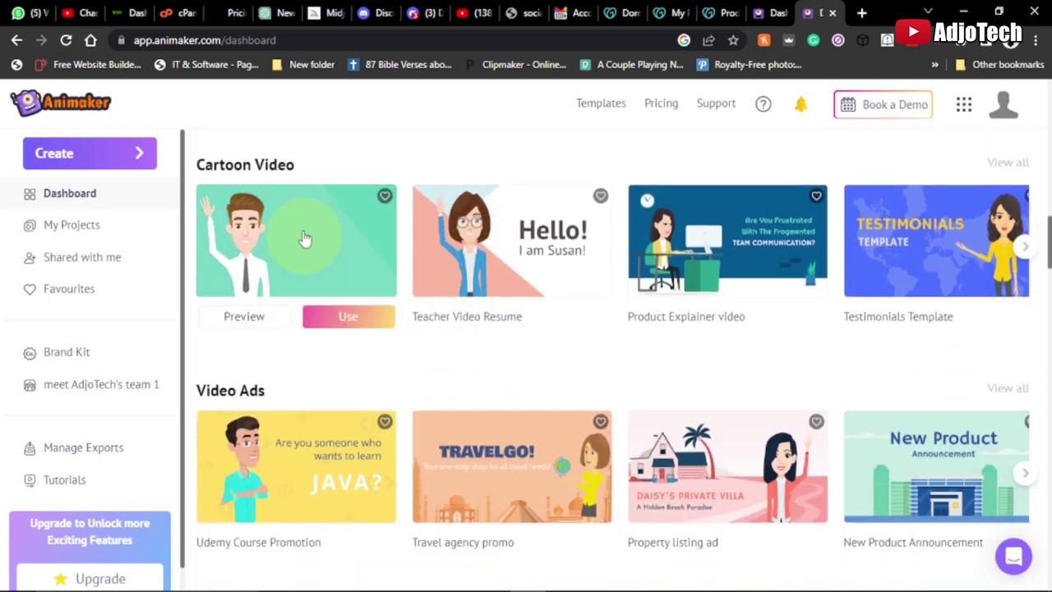
{"action": "scroll", "coordinate": [255, 391], "scroll_direction": "down", "scroll_amount": 3}
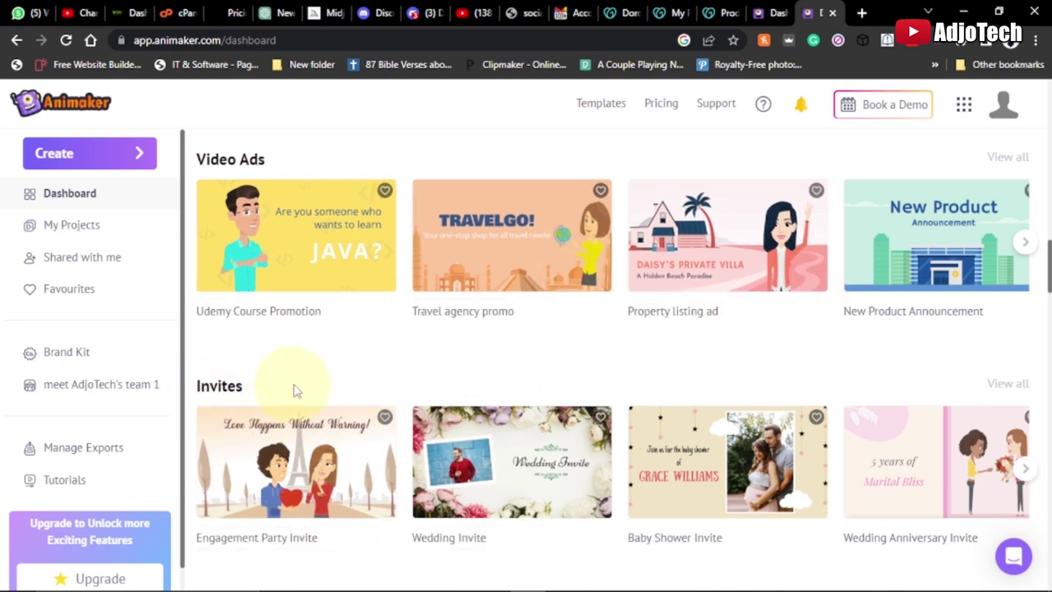
{"action": "scroll", "coordinate": [329, 392], "scroll_direction": "down", "scroll_amount": 4}
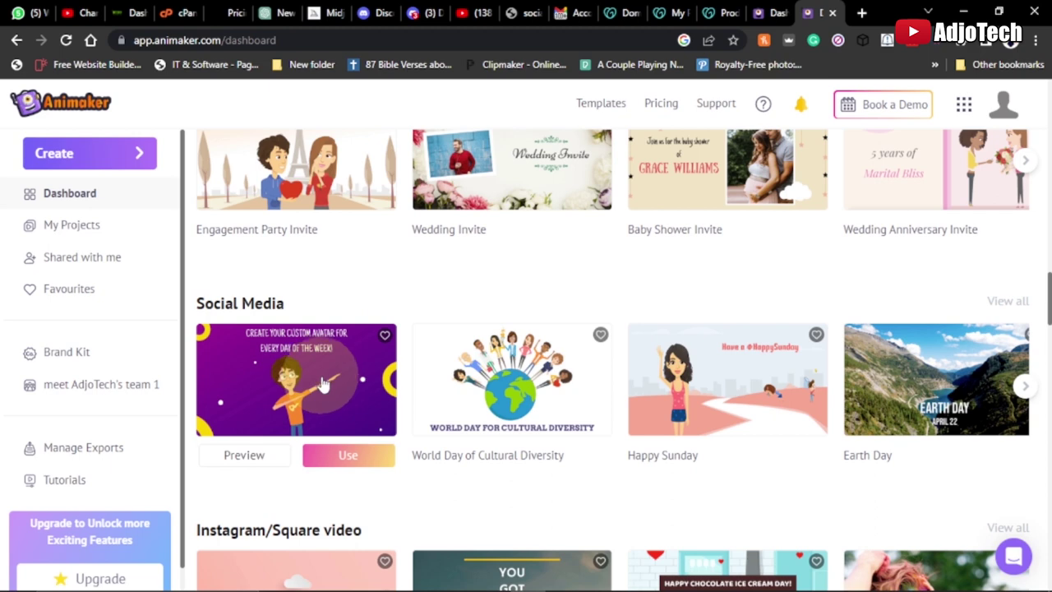
{"action": "scroll", "coordinate": [271, 328], "scroll_direction": "down", "scroll_amount": 3}
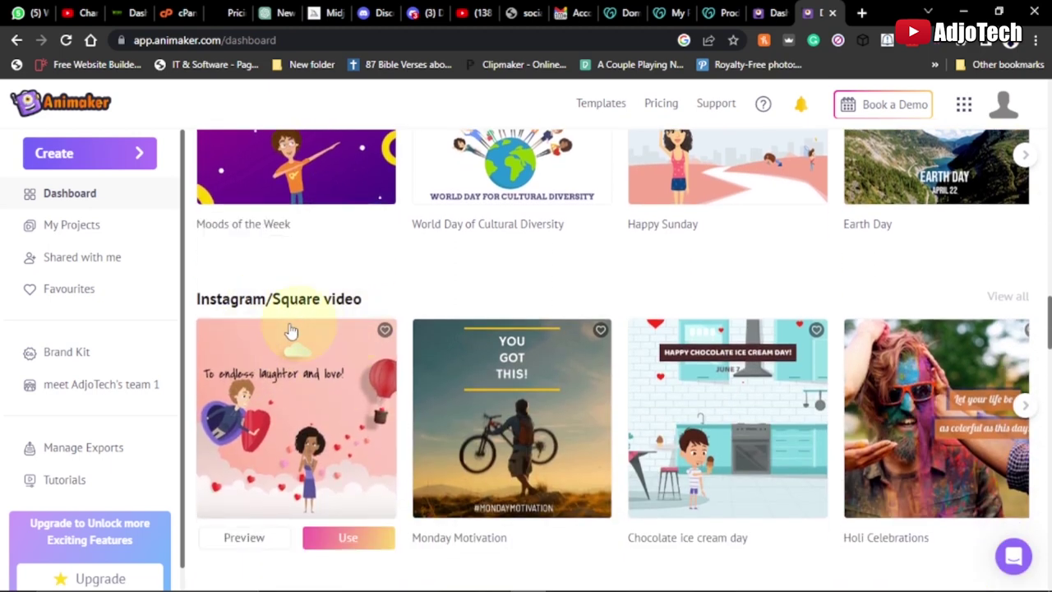
{"action": "scroll", "coordinate": [356, 352], "scroll_direction": "down", "scroll_amount": 3}
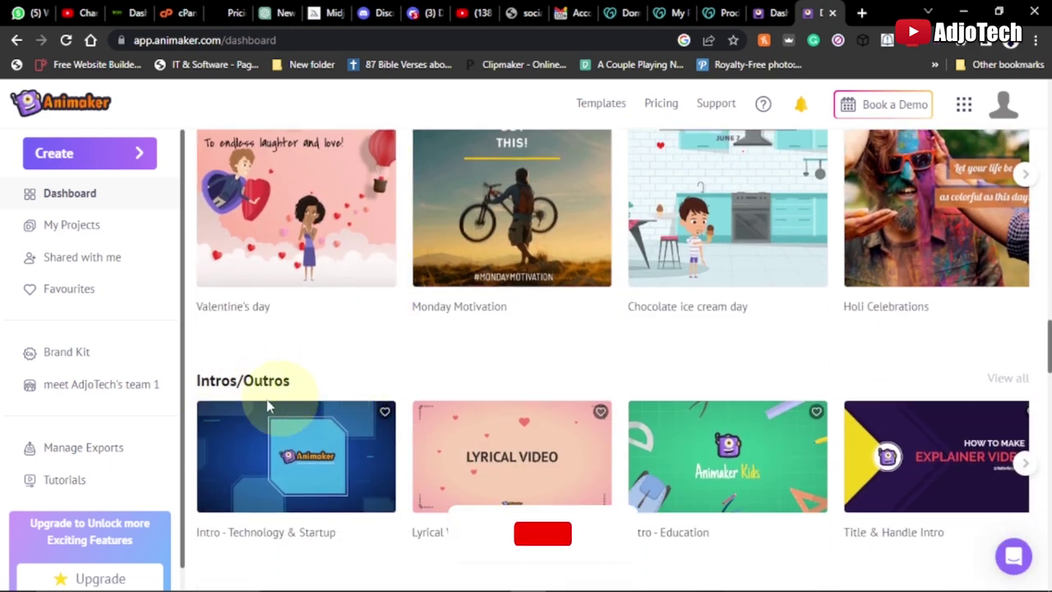
{"action": "scroll", "coordinate": [485, 493], "scroll_direction": "down", "scroll_amount": 4}
{"action": "scroll", "coordinate": [492, 448], "scroll_direction": "down", "scroll_amount": 1}
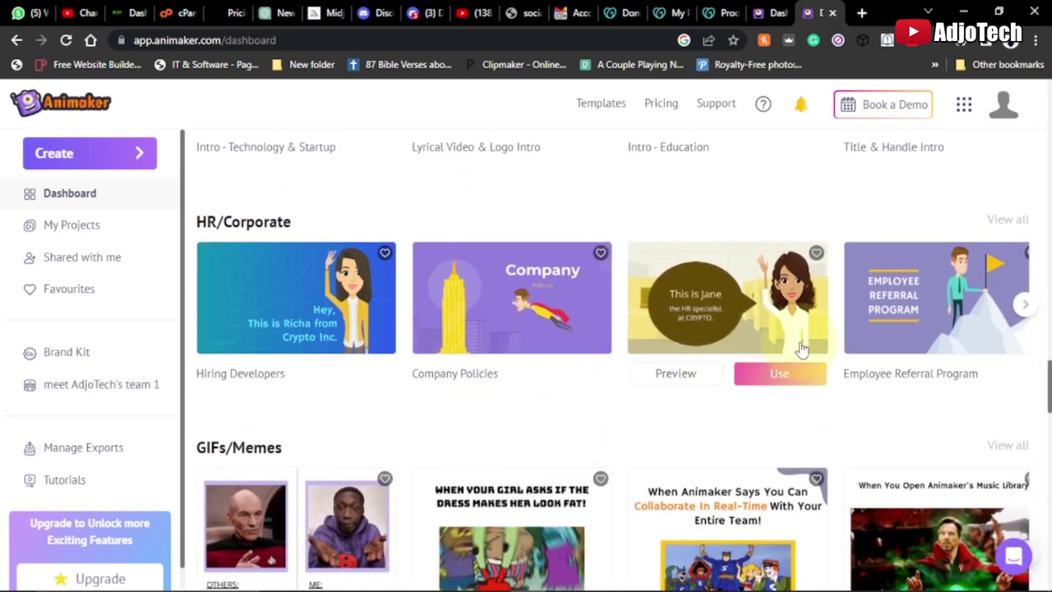
{"action": "scroll", "coordinate": [625, 425], "scroll_direction": "up", "scroll_amount": 15}
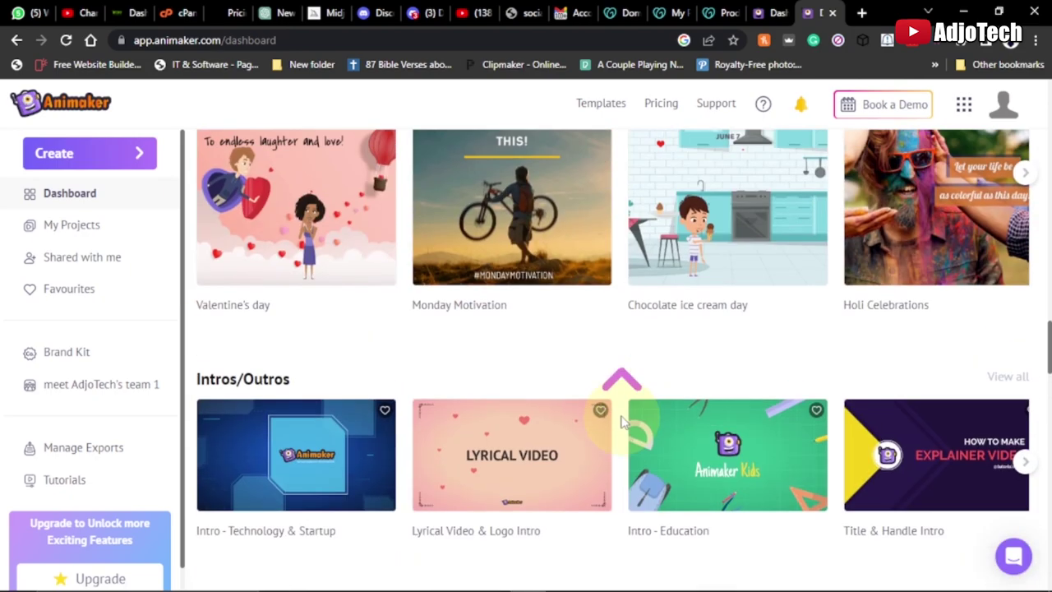
{"action": "scroll", "coordinate": [403, 337], "scroll_direction": "up", "scroll_amount": 15}
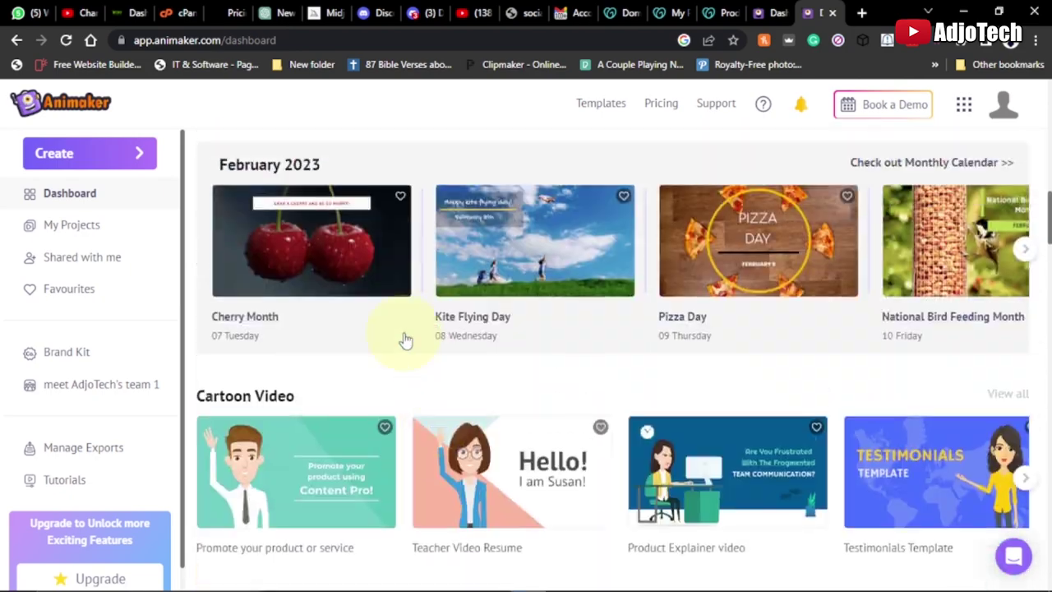
{"action": "scroll", "coordinate": [370, 321], "scroll_direction": "up", "scroll_amount": 8}
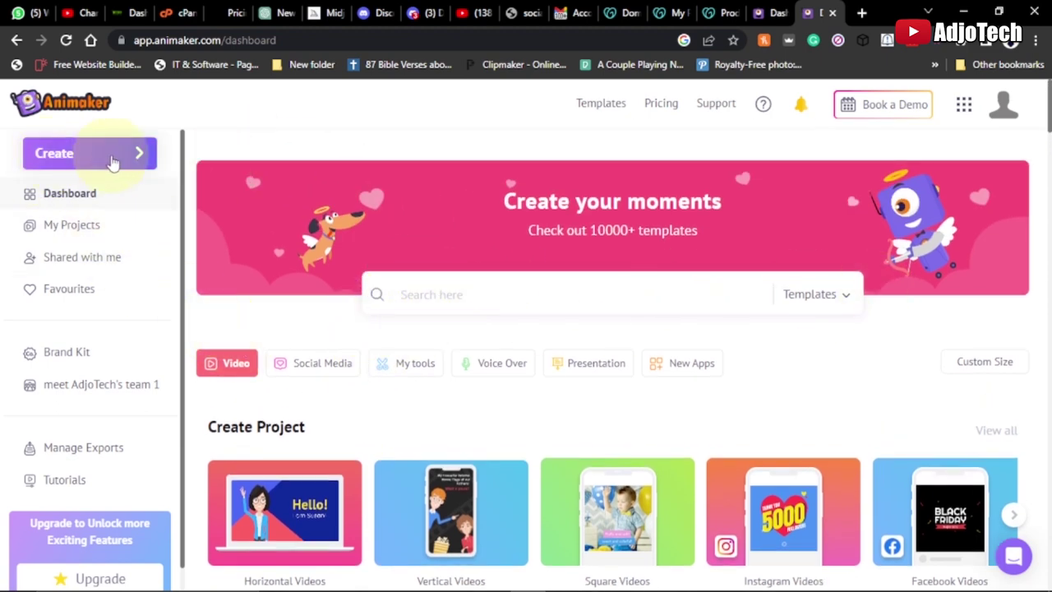
- Create a new video from a blank page and dismiss the tutorial video
{"action": "left_click", "coordinate": [140, 153]}
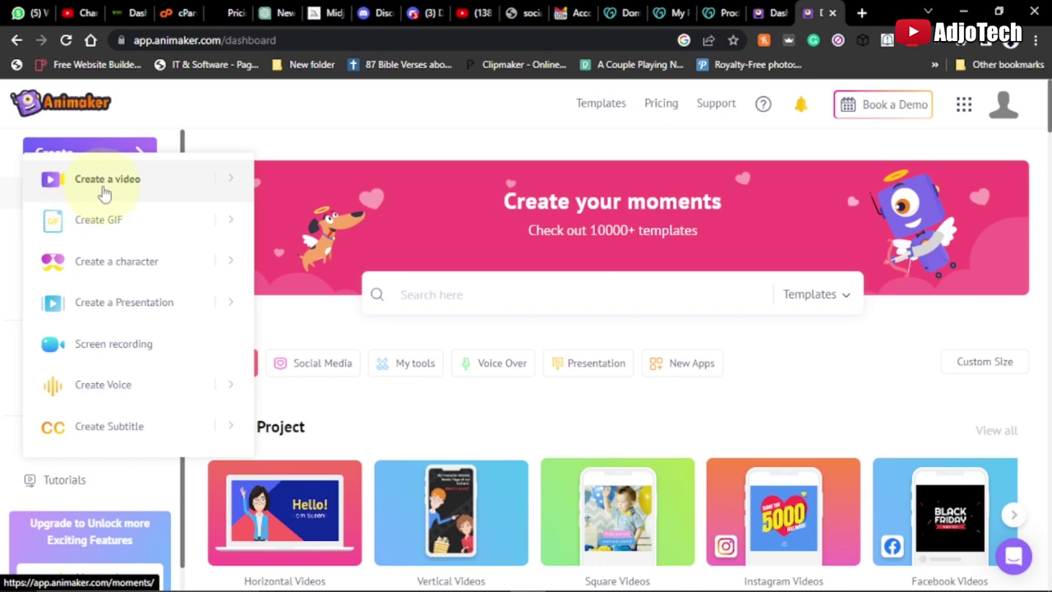
{"action": "left_click", "coordinate": [227, 177]}
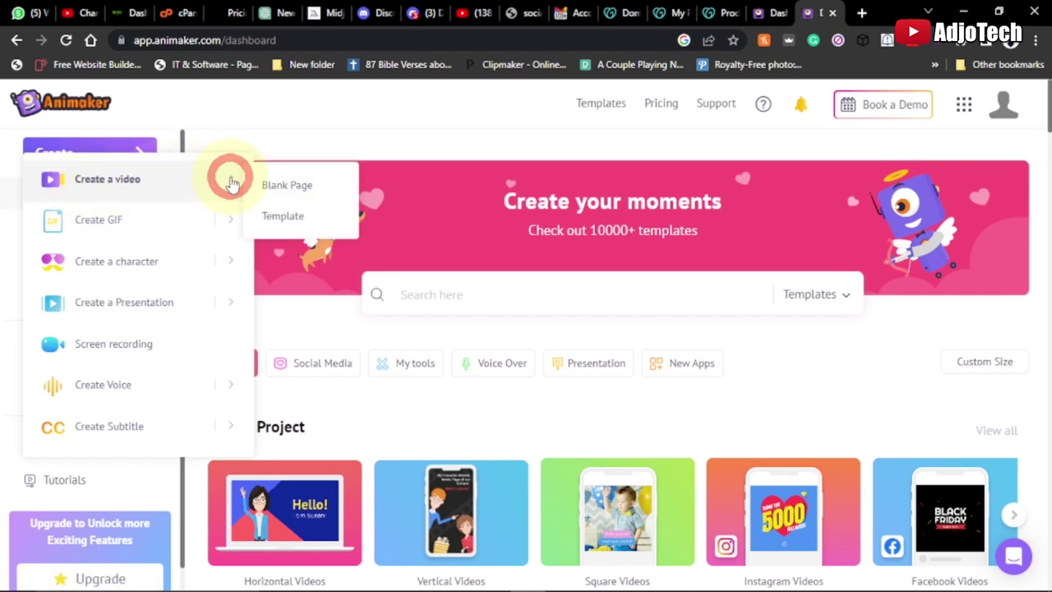
{"action": "left_click", "coordinate": [294, 187]}
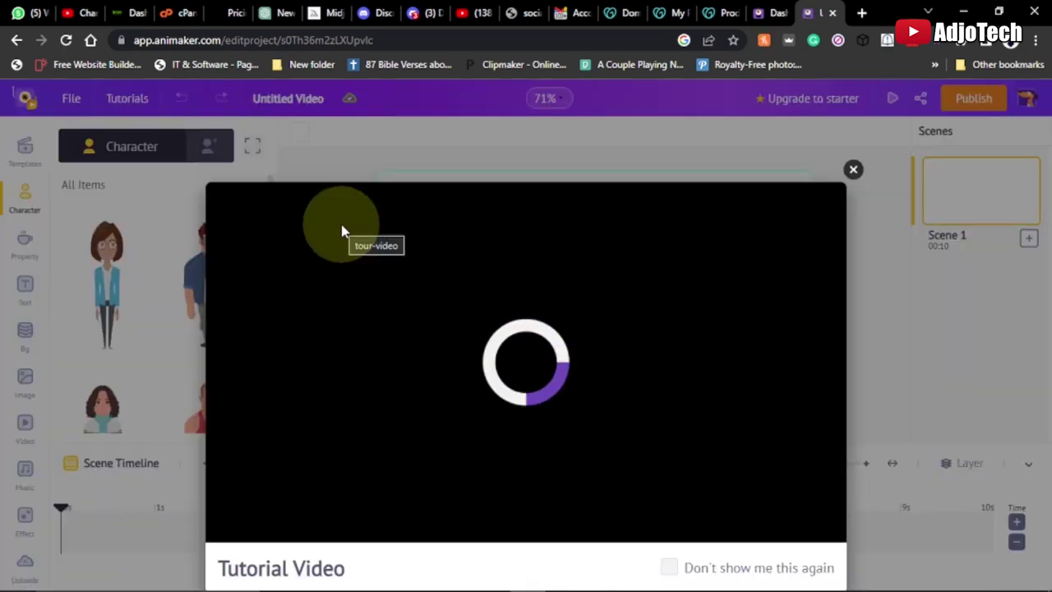
{"action": "left_click", "coordinate": [854, 171]}
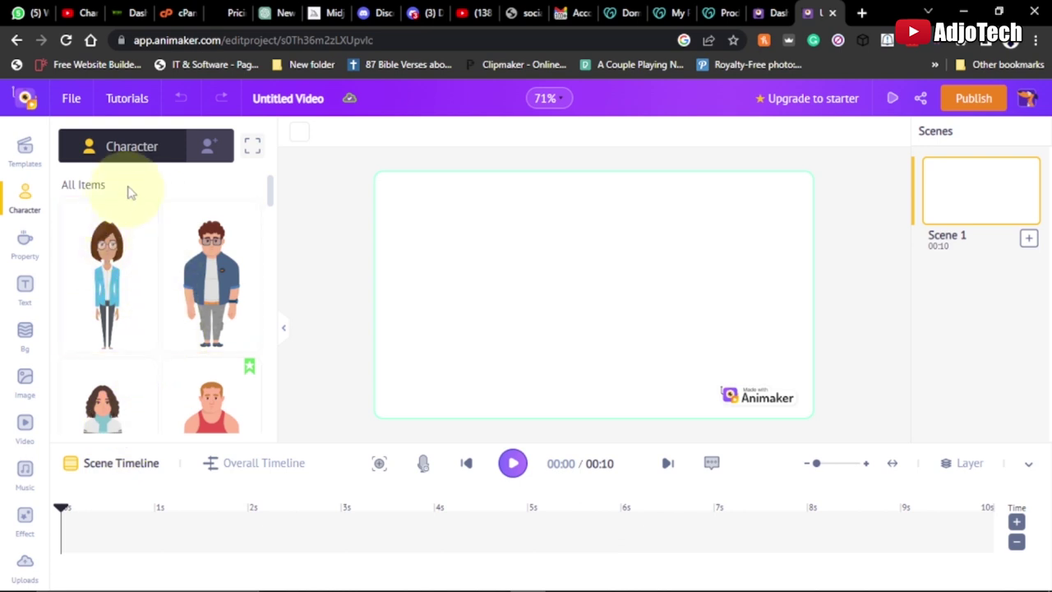
{"action": "scroll", "coordinate": [191, 285], "scroll_direction": "down", "scroll_amount": 1}
{"action": "scroll", "coordinate": [191, 285], "scroll_direction": "down", "scroll_amount": 2}
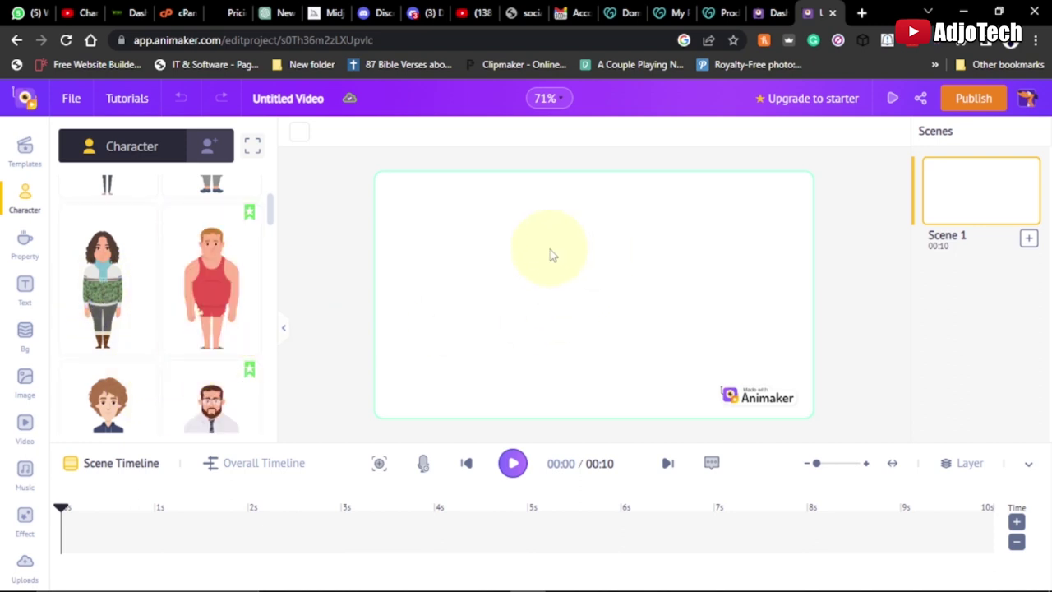
- Set Scene 1's background to the electronics store interior with orange counters, TVs and speakers
{"action": "left_click", "coordinate": [24, 333]}
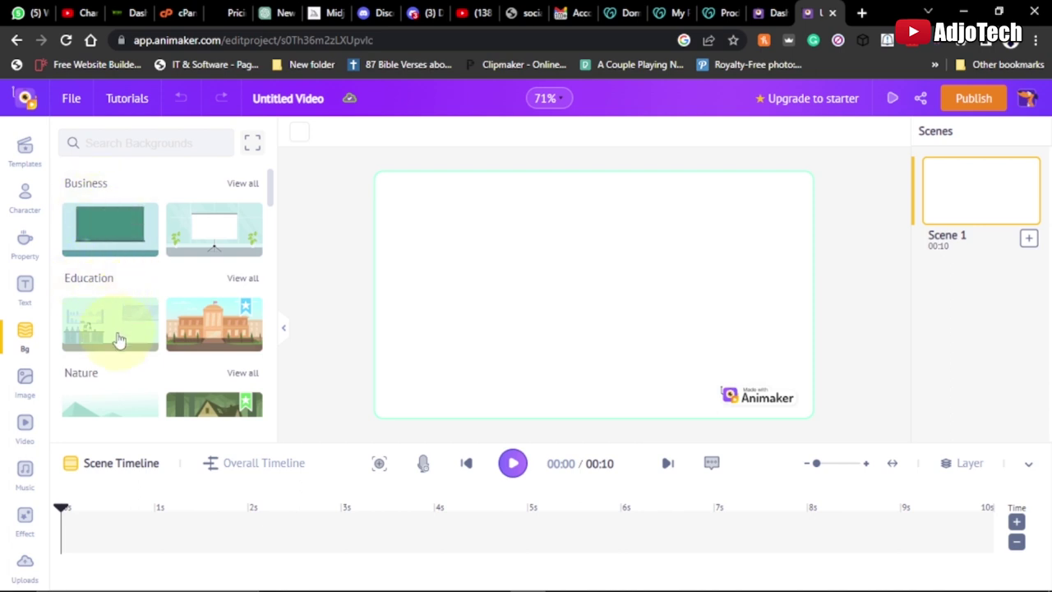
{"action": "scroll", "coordinate": [119, 337], "scroll_direction": "down", "scroll_amount": 3}
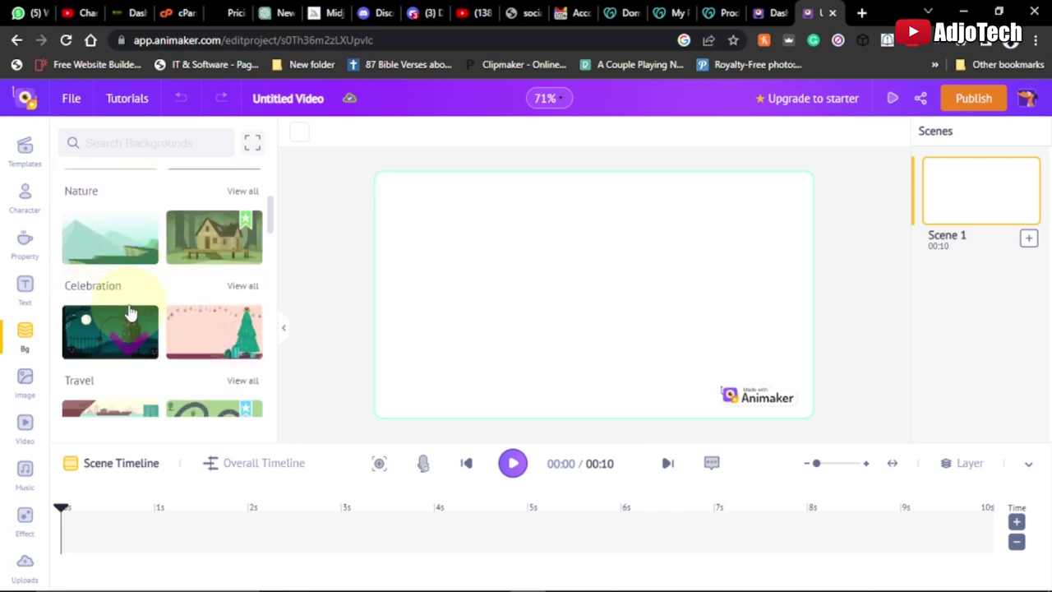
{"action": "scroll", "coordinate": [115, 329], "scroll_direction": "down", "scroll_amount": 3}
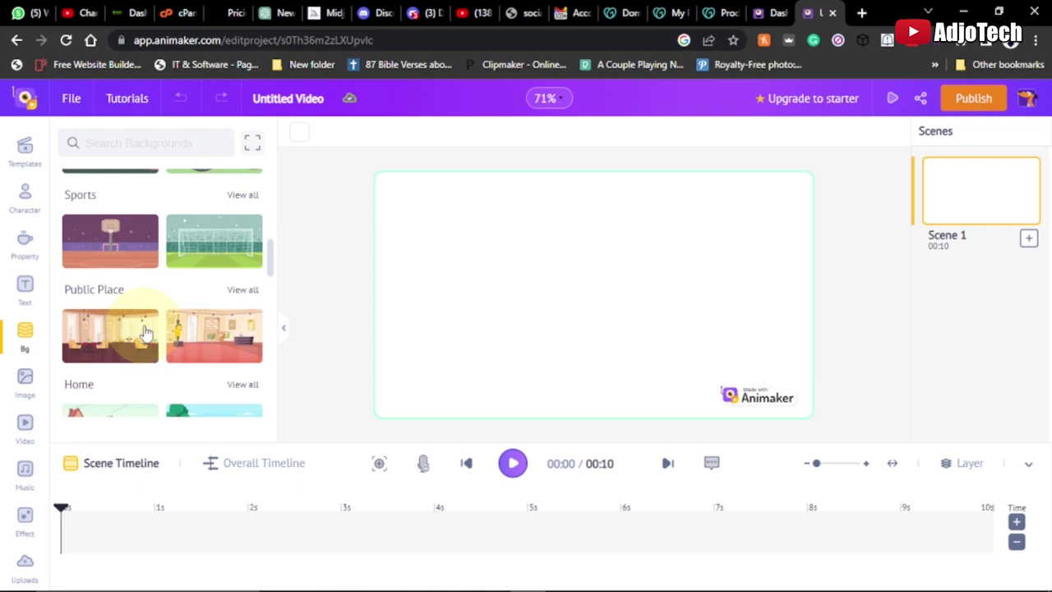
{"action": "scroll", "coordinate": [146, 332], "scroll_direction": "down", "scroll_amount": 2}
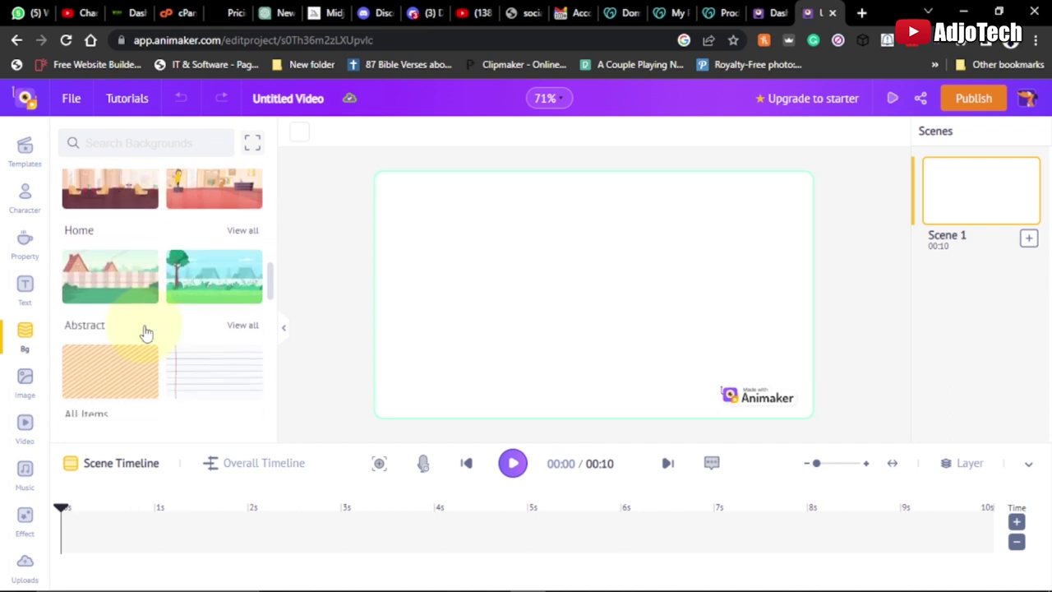
{"action": "scroll", "coordinate": [146, 332], "scroll_direction": "down", "scroll_amount": 2}
{"action": "scroll", "coordinate": [153, 275], "scroll_direction": "down", "scroll_amount": 5}
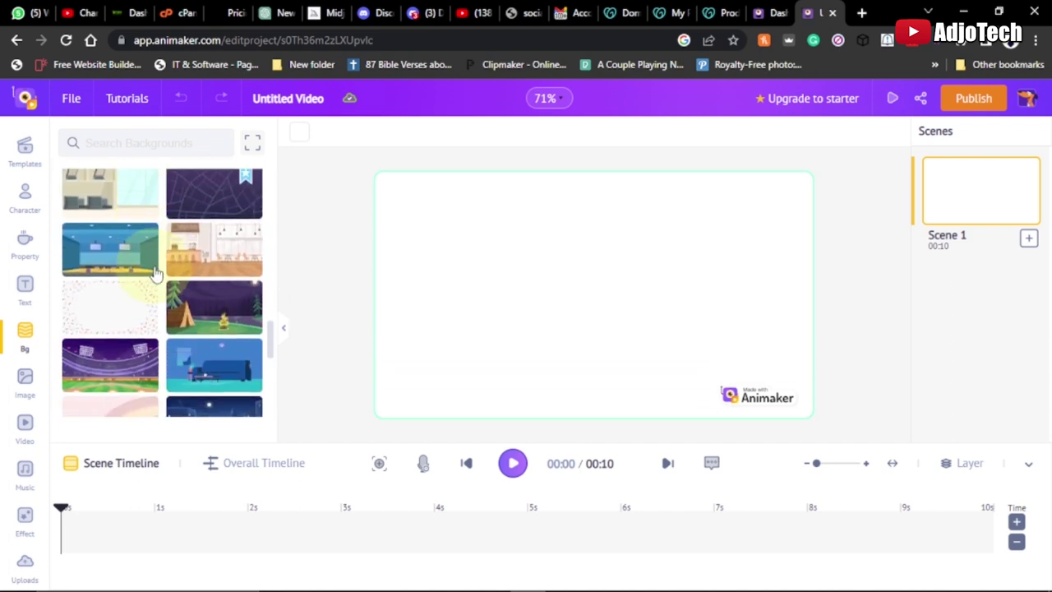
{"action": "scroll", "coordinate": [148, 281], "scroll_direction": "down", "scroll_amount": 4}
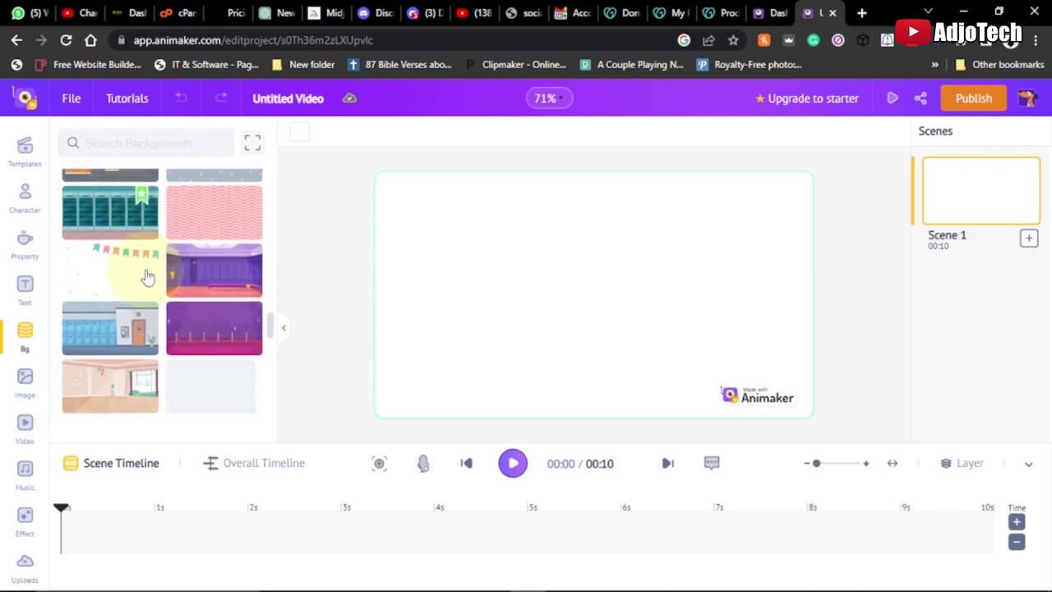
{"action": "scroll", "coordinate": [148, 277], "scroll_direction": "up", "scroll_amount": 3}
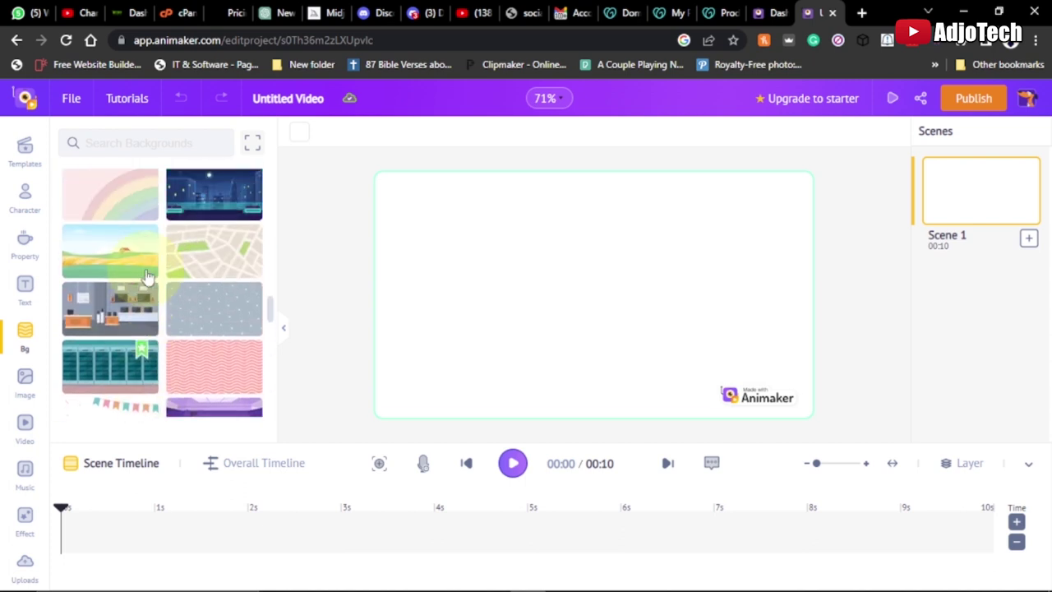
{"action": "left_click", "coordinate": [114, 313]}
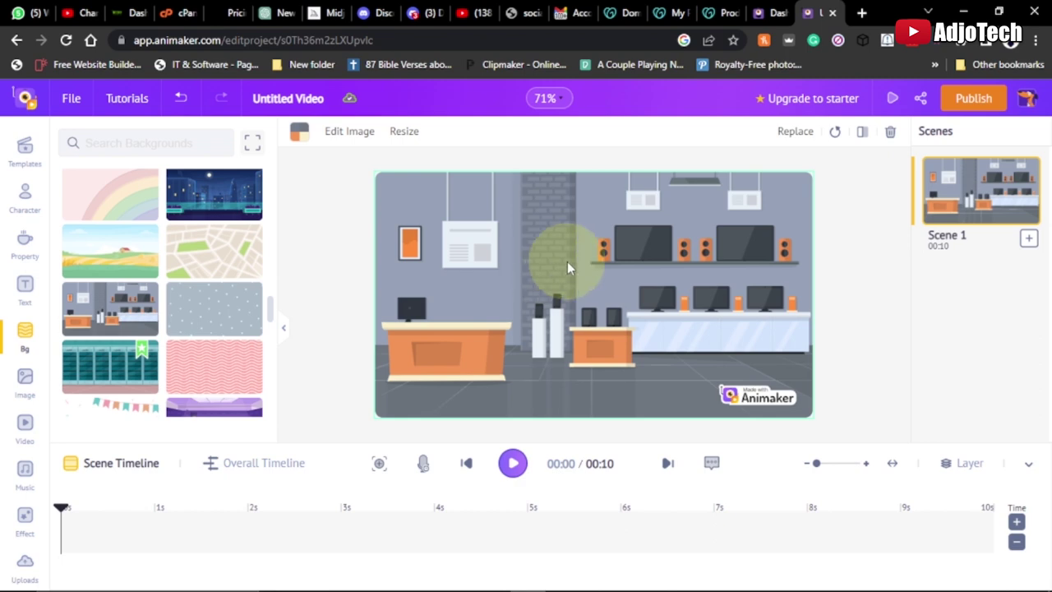
- Add the stocky male character with glasses and a blue jacket to the store scene
{"action": "left_click", "coordinate": [16, 209]}
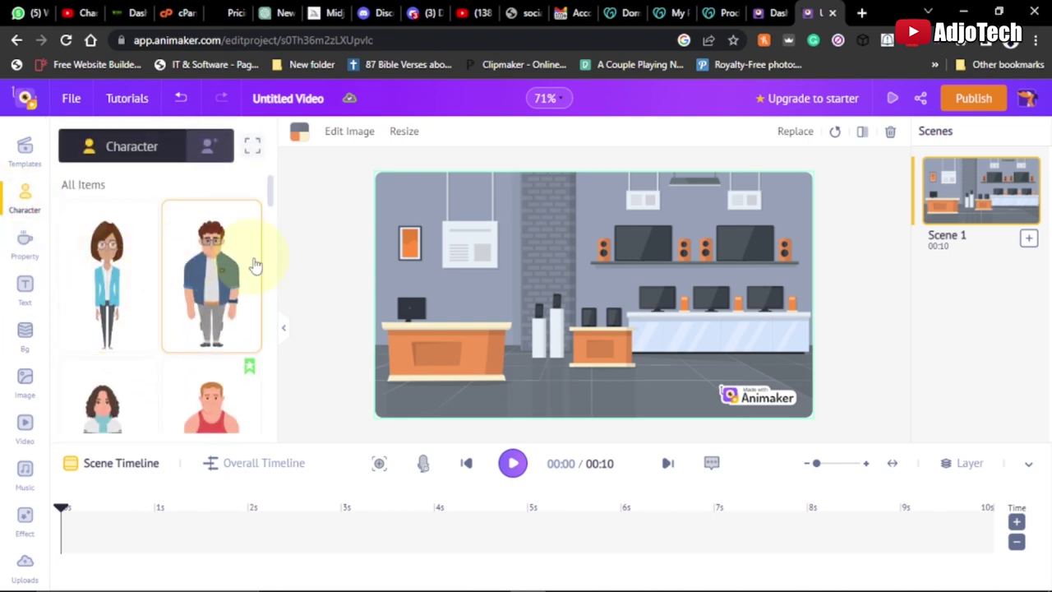
{"action": "scroll", "coordinate": [143, 311], "scroll_direction": "down", "scroll_amount": 3}
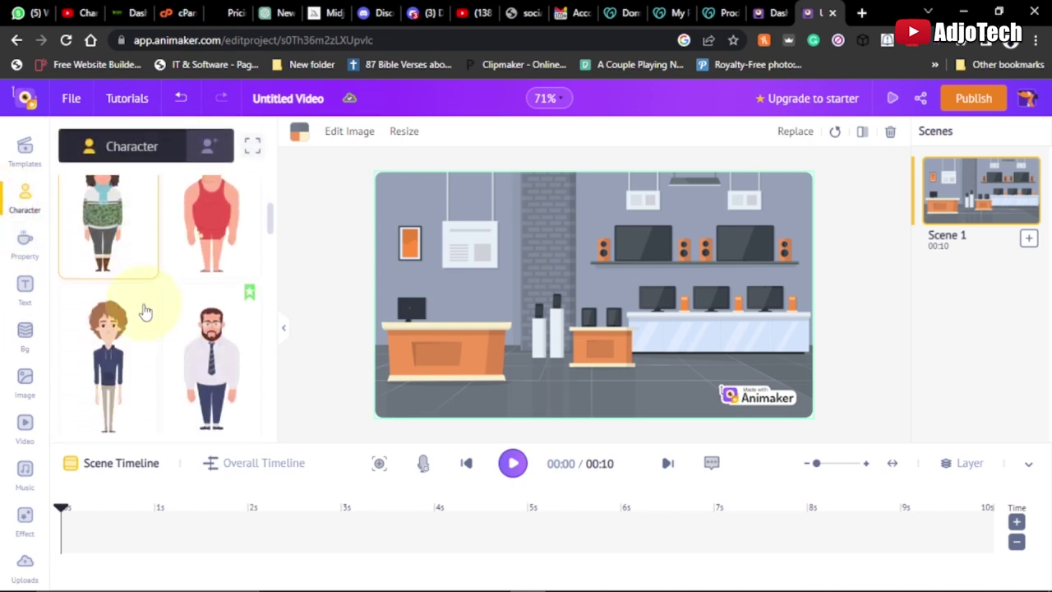
{"action": "scroll", "coordinate": [144, 311], "scroll_direction": "down", "scroll_amount": 3}
{"action": "scroll", "coordinate": [142, 308], "scroll_direction": "down", "scroll_amount": 2}
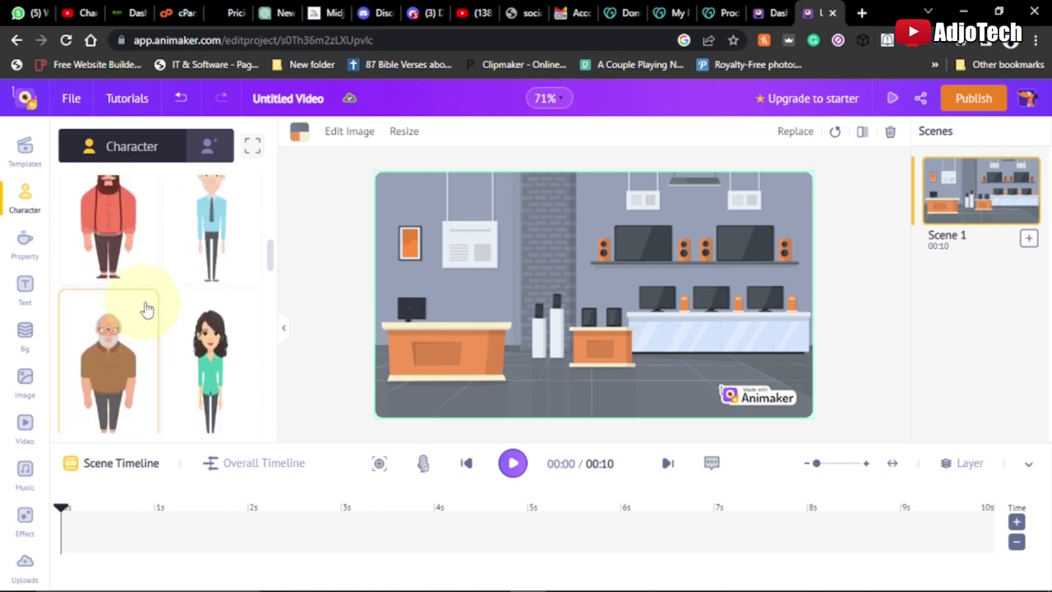
{"action": "scroll", "coordinate": [115, 306], "scroll_direction": "up", "scroll_amount": 3}
{"action": "scroll", "coordinate": [120, 306], "scroll_direction": "up", "scroll_amount": 4}
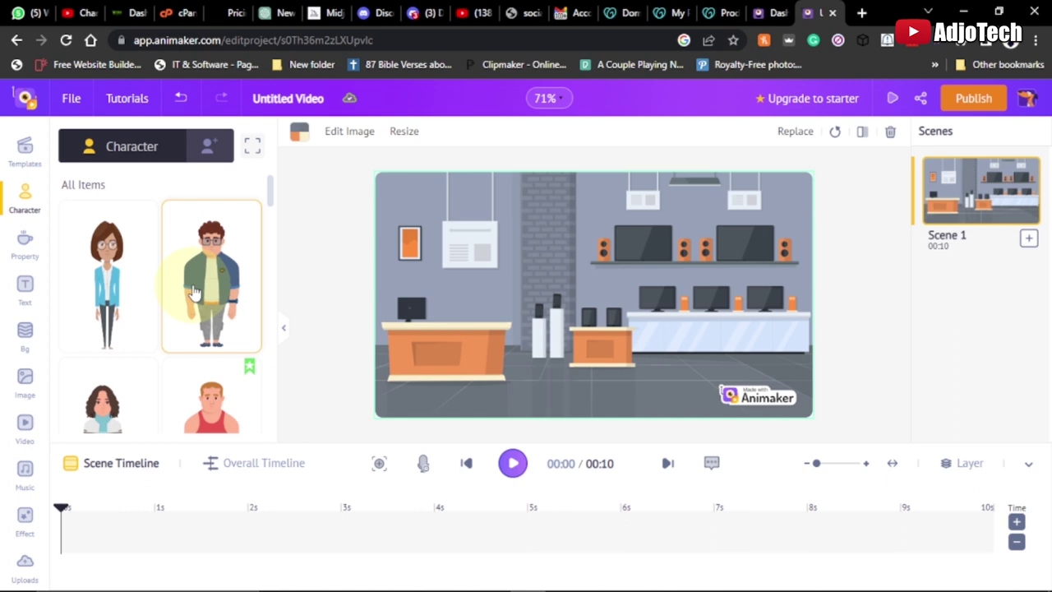
{"action": "left_click", "coordinate": [212, 285]}
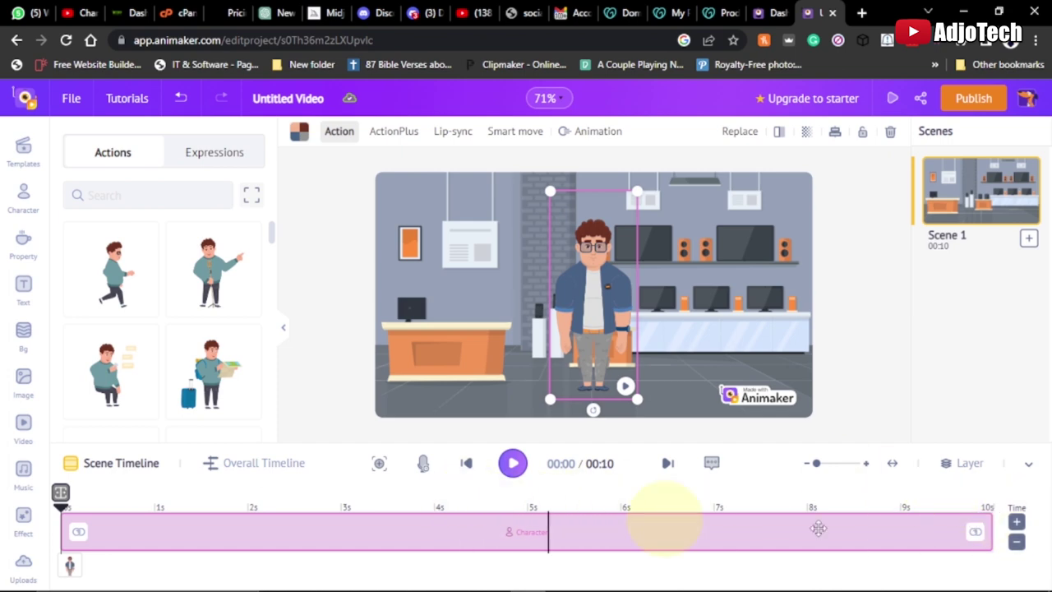
- Shorten Scene 1's duration to 5 seconds
{"action": "left_click", "coordinate": [1017, 544]}
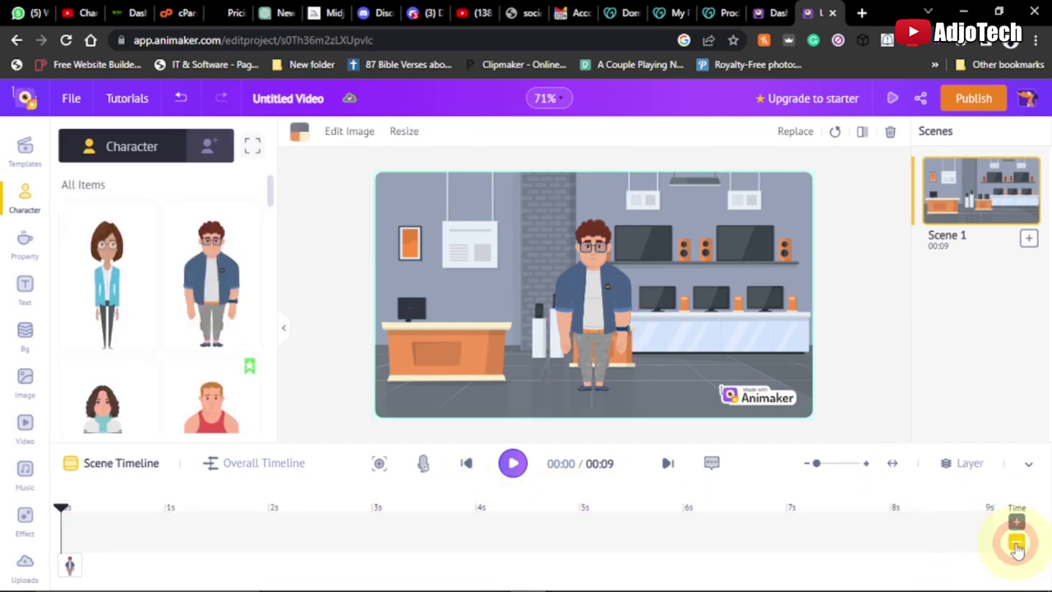
{"action": "left_click", "coordinate": [1017, 546]}
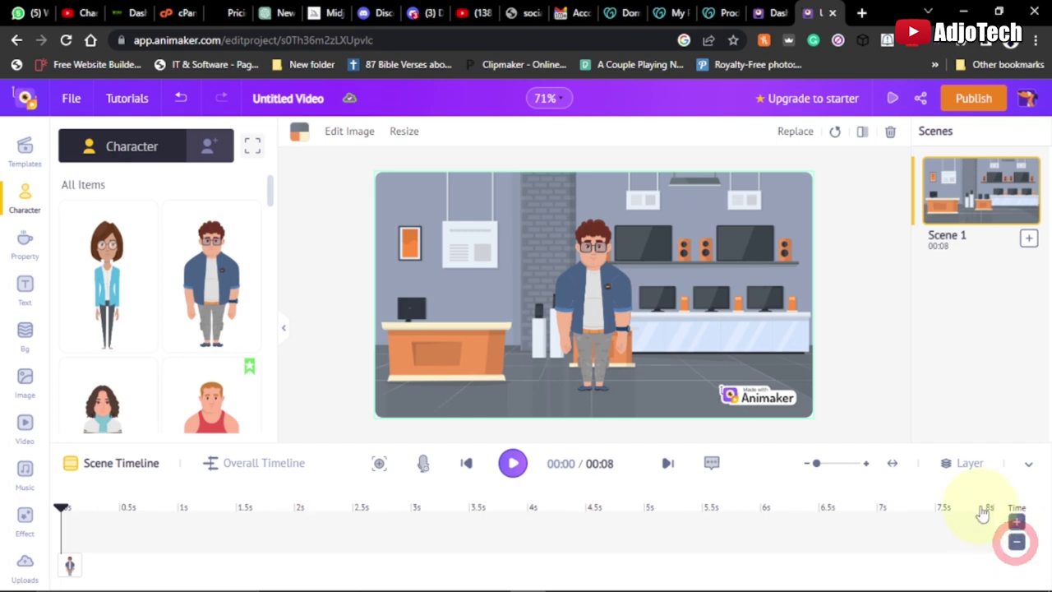
{"action": "left_click", "coordinate": [1017, 546]}
{"action": "left_click", "coordinate": [1017, 546]}
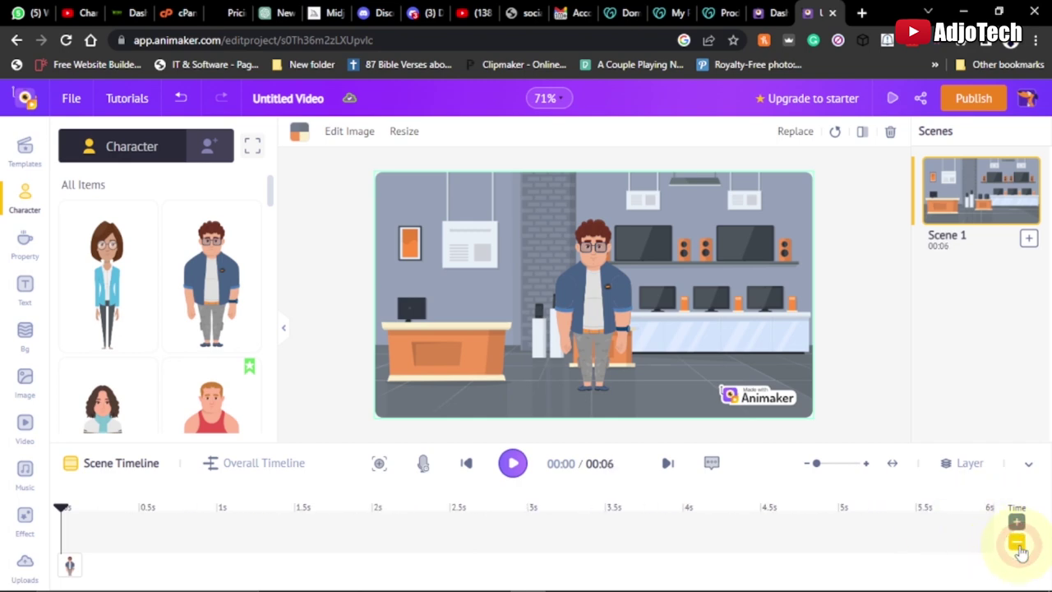
{"action": "left_click", "coordinate": [1017, 546]}
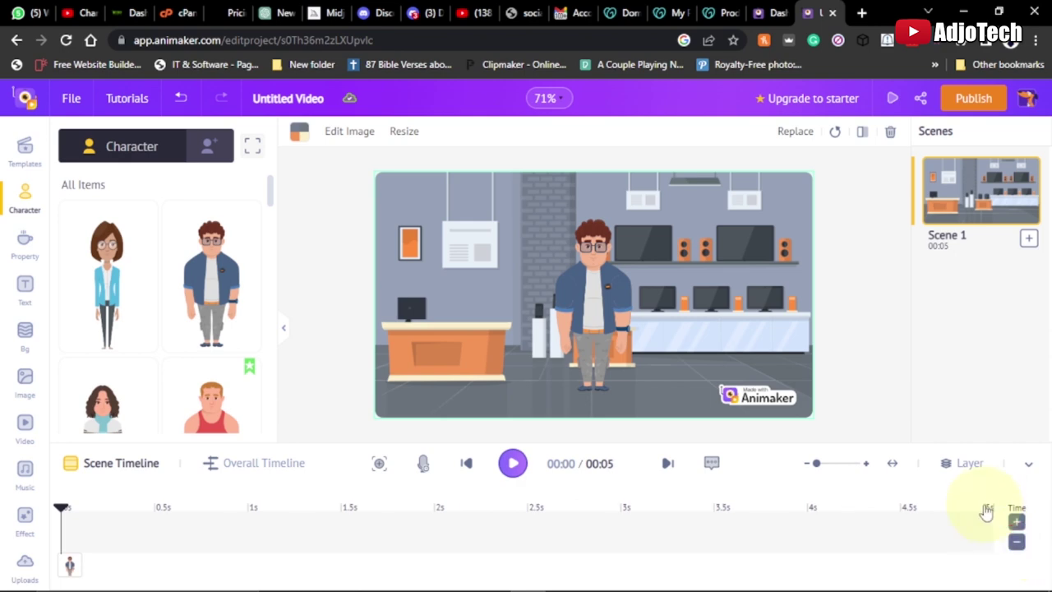
- Move the character across the store so he stands beside the large orange counter with the computer
{"action": "left_click", "coordinate": [573, 292]}
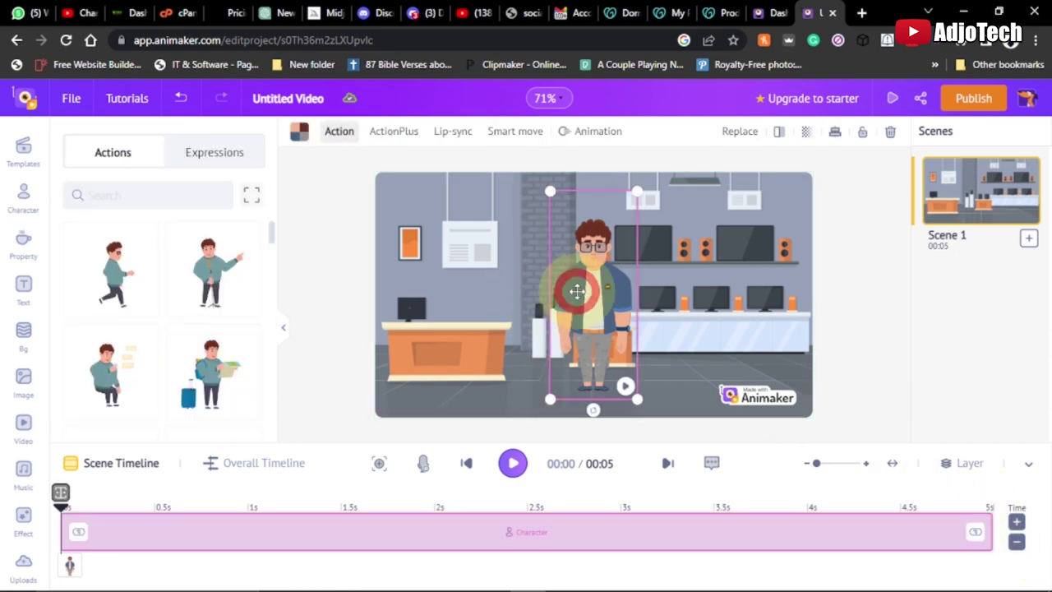
{"action": "left_click_drag", "start_coordinate": [588, 298], "coordinate": [550, 306]}
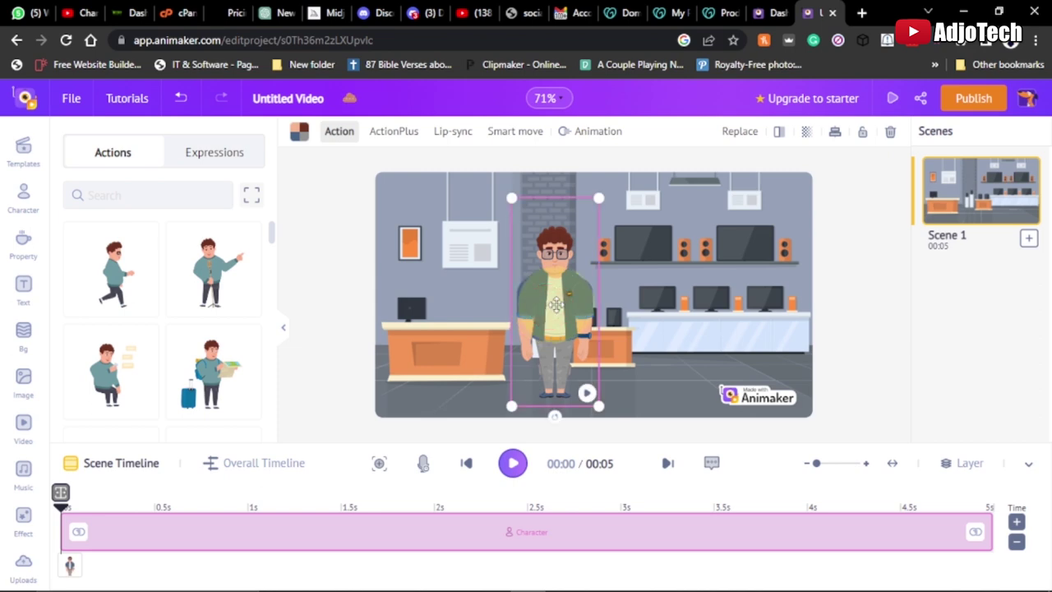
{"action": "left_click_drag", "start_coordinate": [556, 304], "coordinate": [491, 305]}
- Preview the character's available actions, including Sneak Walk, Singing, Mobile Chatting and Searching On Map
{"action": "left_click", "coordinate": [116, 206]}
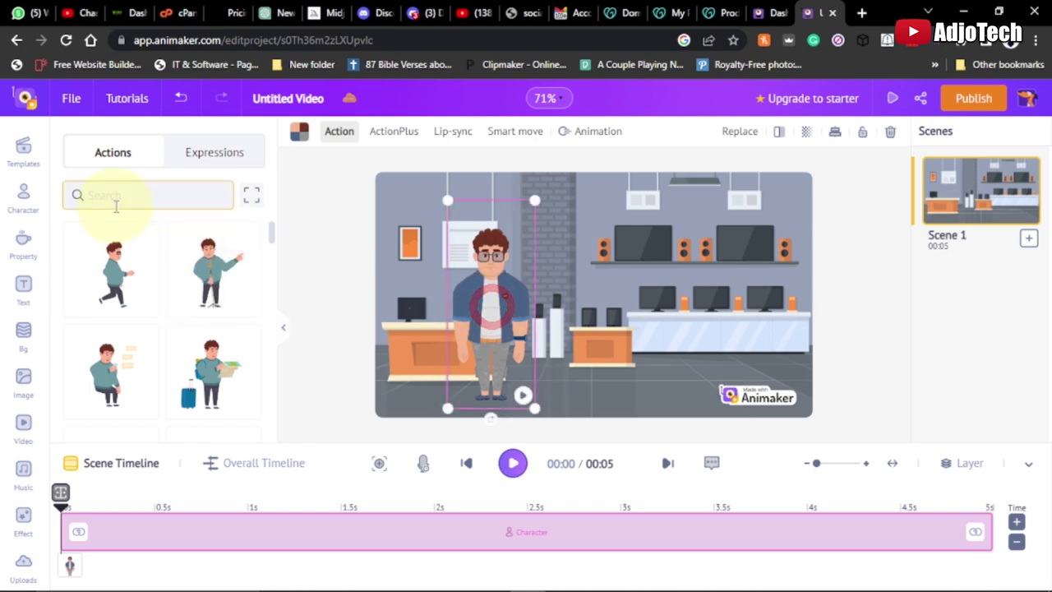
{"action": "left_click", "coordinate": [111, 288]}
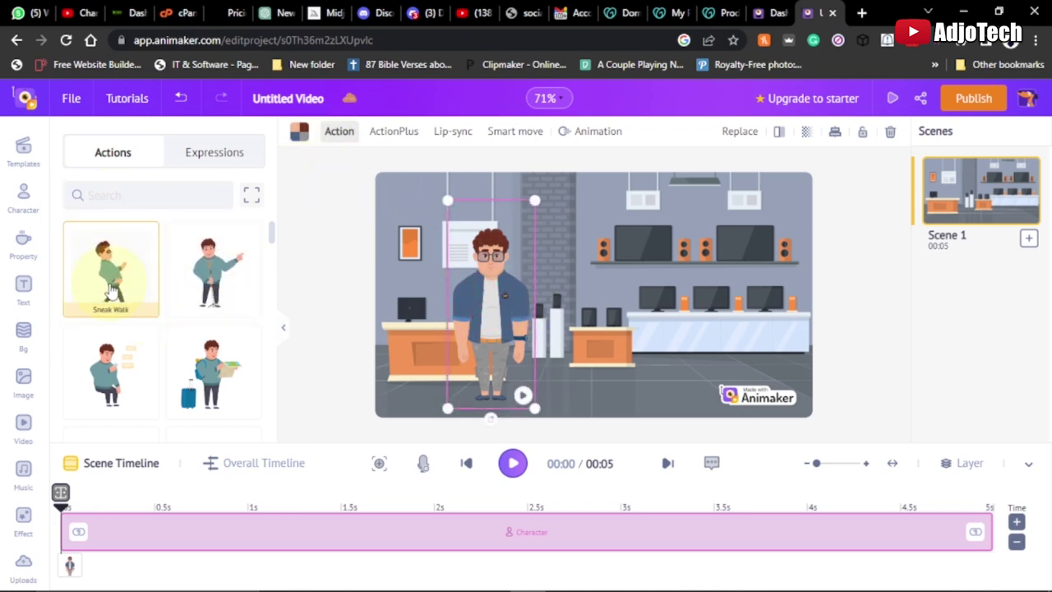
{"action": "left_click", "coordinate": [196, 281]}
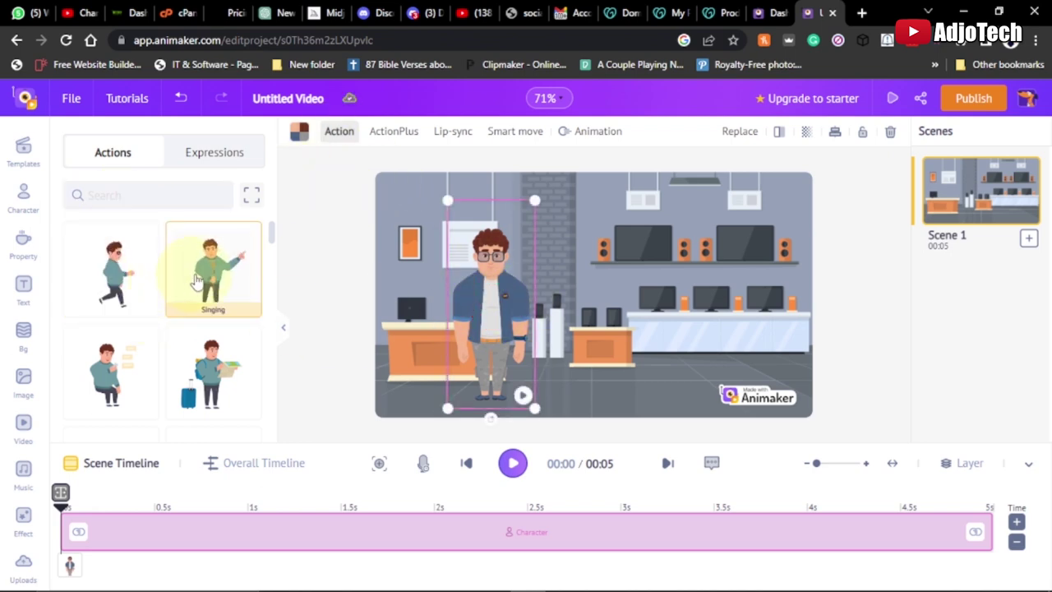
{"action": "left_click", "coordinate": [120, 361]}
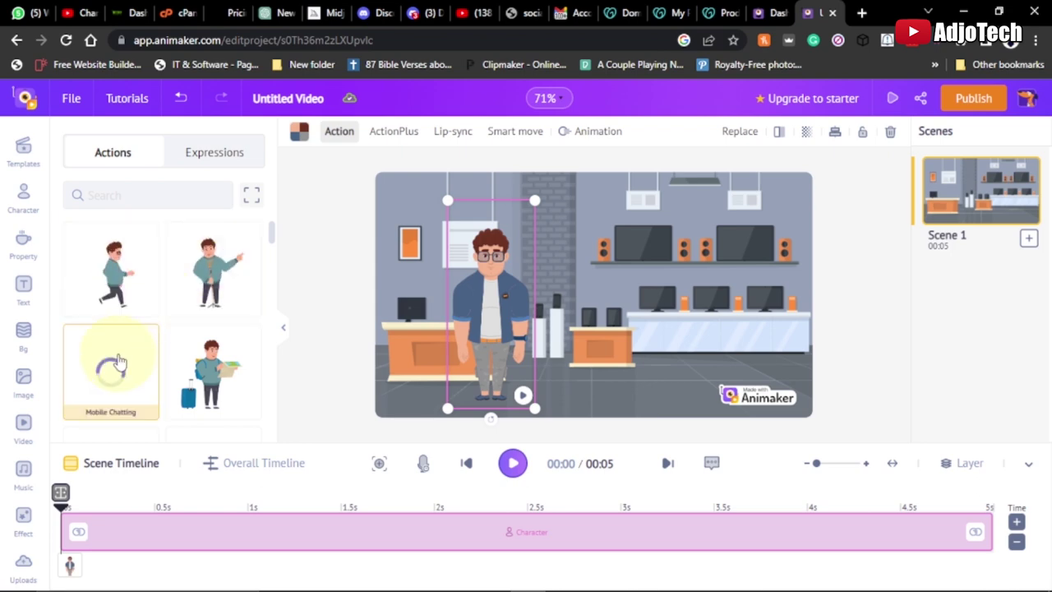
{"action": "left_click", "coordinate": [194, 374]}
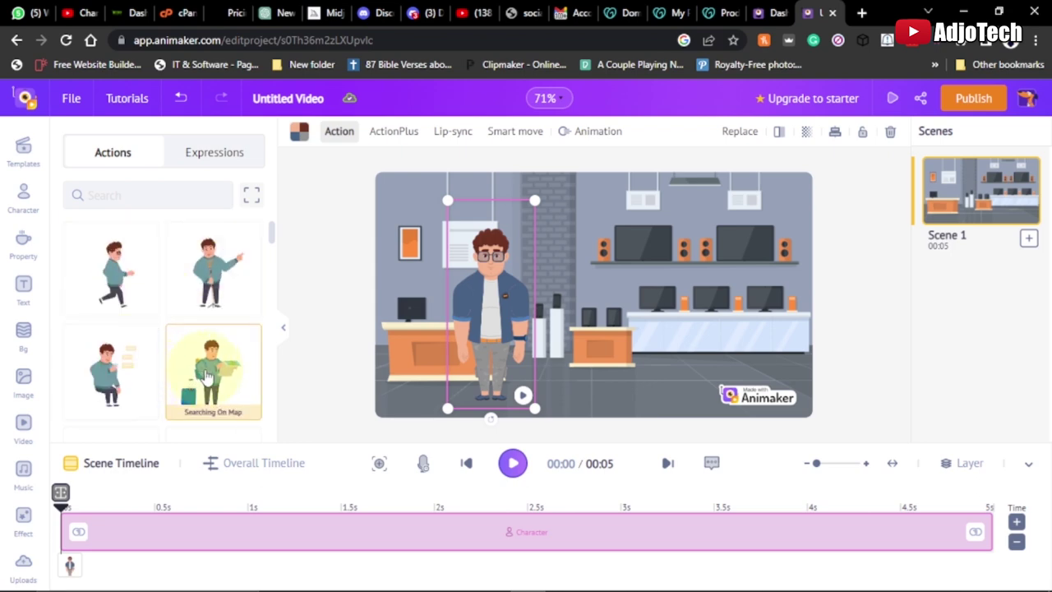
{"action": "scroll", "coordinate": [206, 377], "scroll_direction": "down", "scroll_amount": 4}
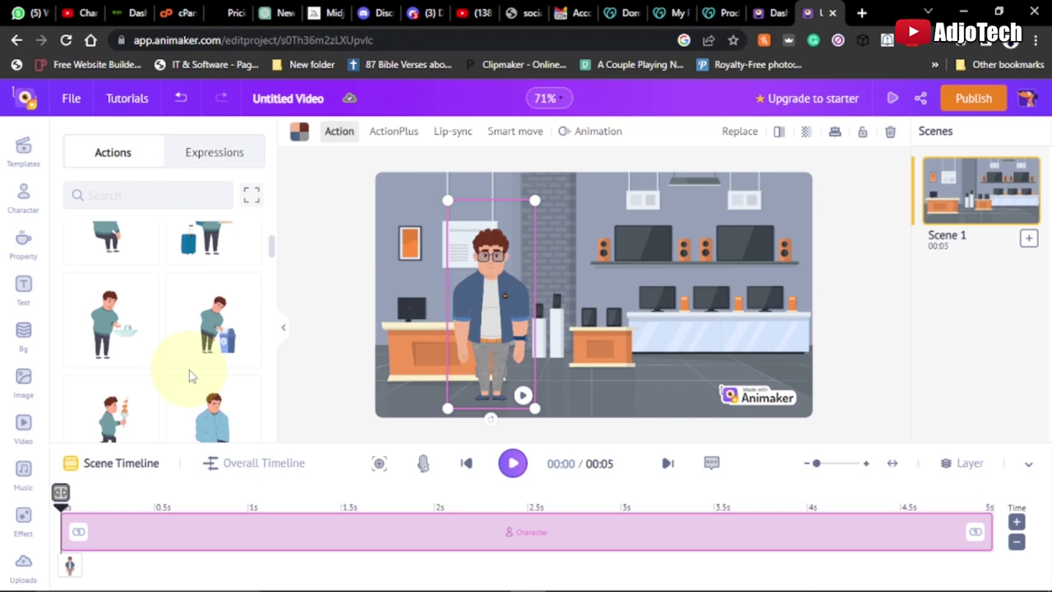
{"action": "left_click", "coordinate": [185, 363]}
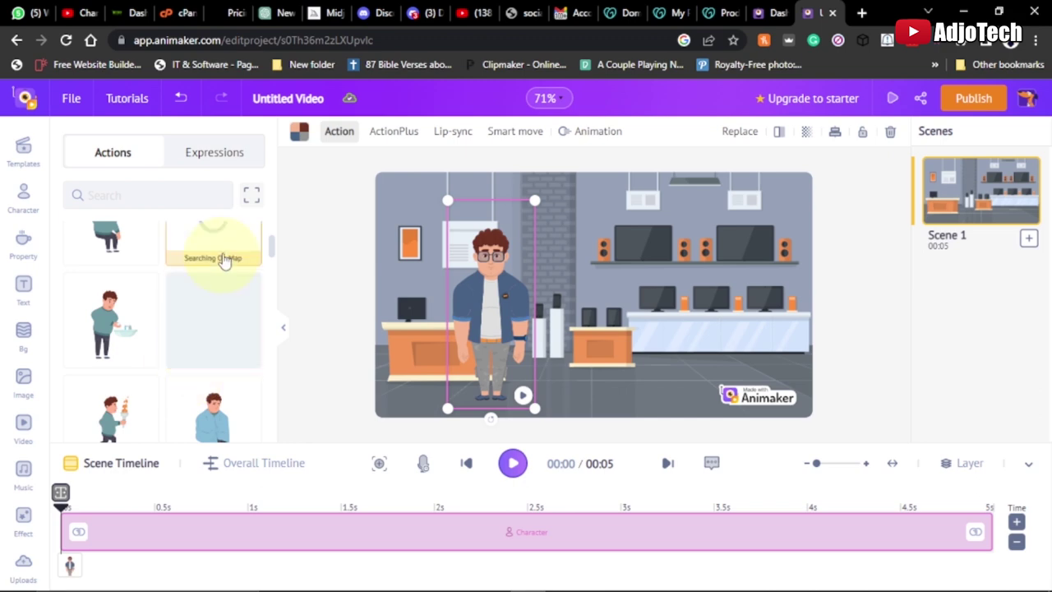
- Set the character's facial expression to Smiling
{"action": "left_click", "coordinate": [212, 164]}
{"action": "left_click", "coordinate": [212, 160]}
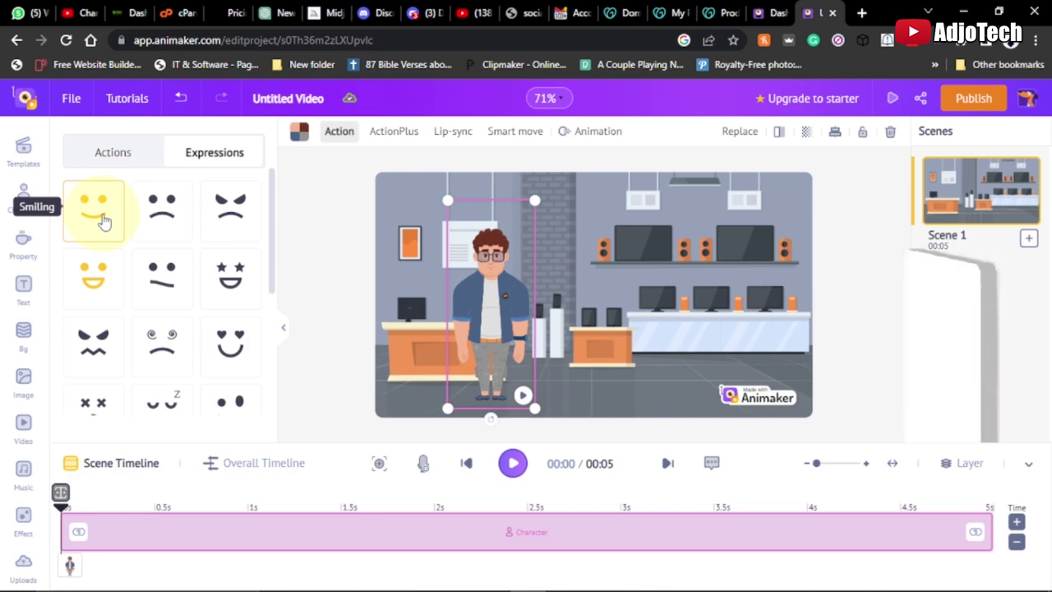
{"action": "left_click", "coordinate": [189, 283]}
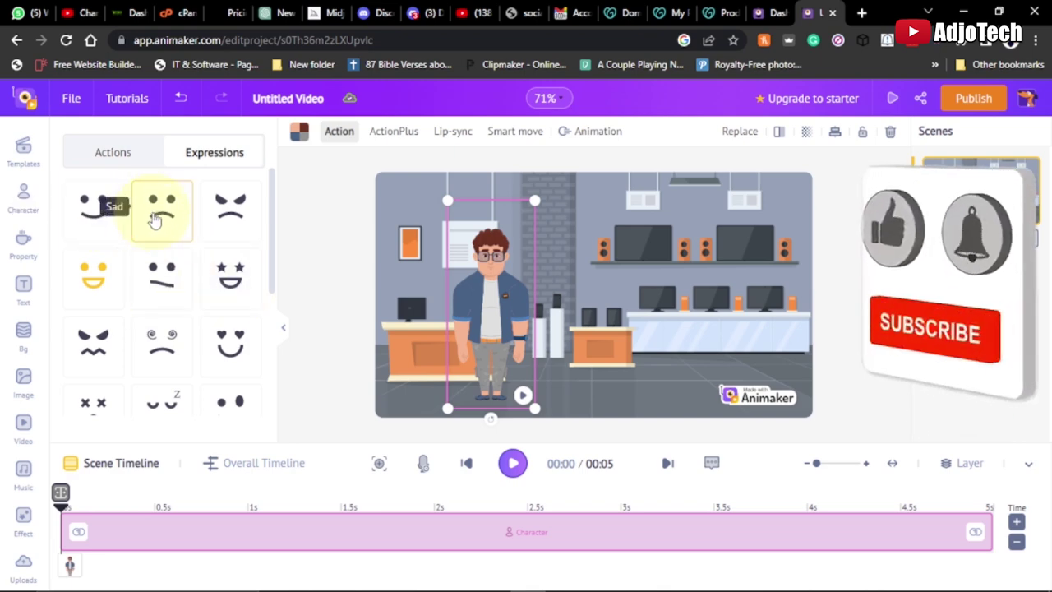
{"action": "left_click", "coordinate": [101, 216]}
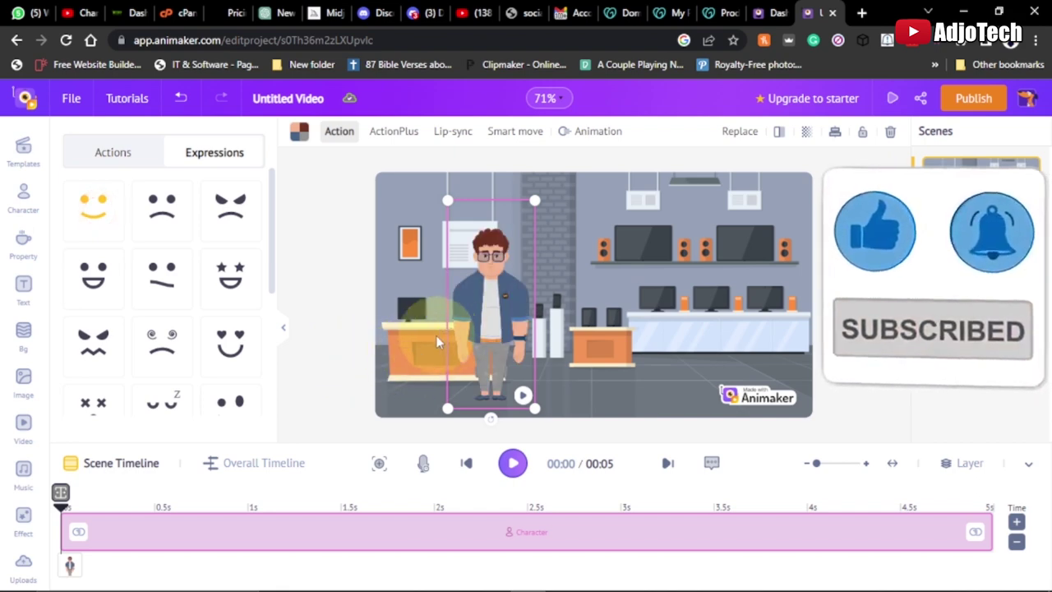
- Move the character in front of the brick pillar and give him the Sneak Walk action
{"action": "left_click", "coordinate": [484, 297]}
{"action": "left_click_drag", "start_coordinate": [484, 297], "coordinate": [542, 291]}
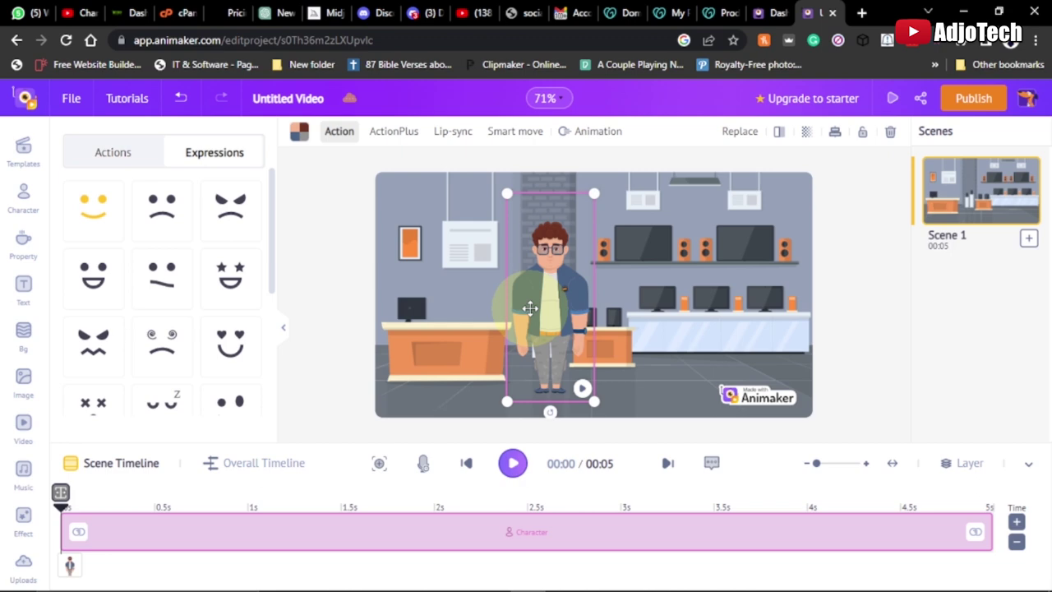
{"action": "left_click", "coordinate": [109, 148]}
{"action": "scroll", "coordinate": [176, 278], "scroll_direction": "up", "scroll_amount": 2}
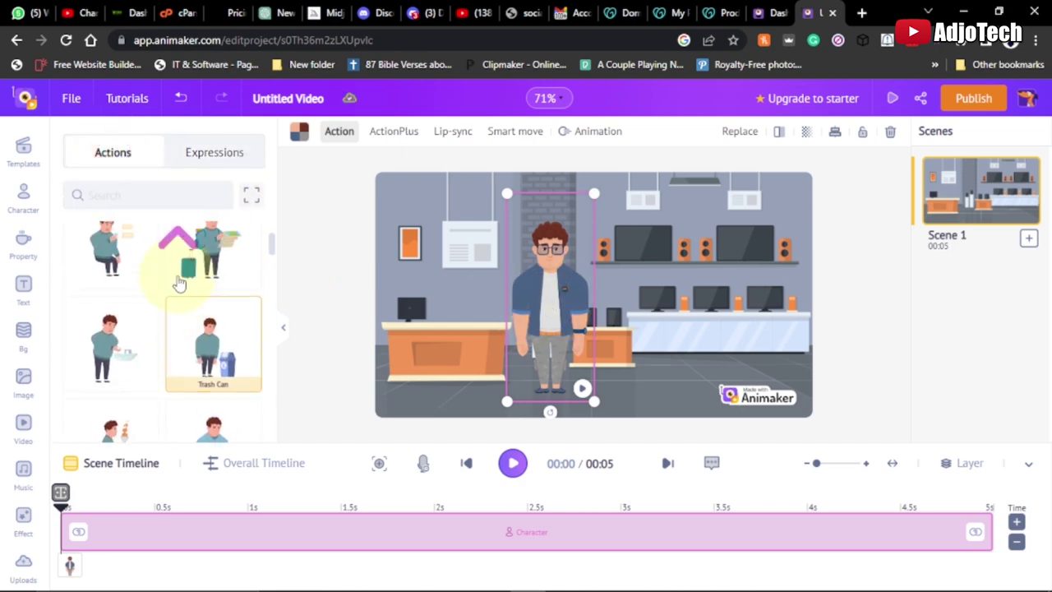
{"action": "scroll", "coordinate": [116, 231], "scroll_direction": "up", "scroll_amount": 2}
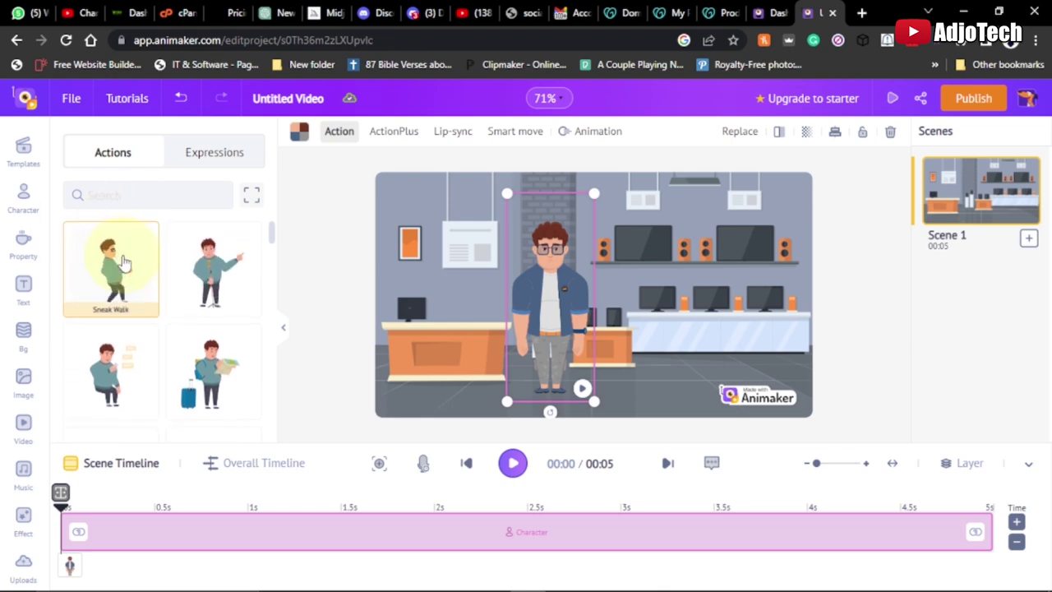
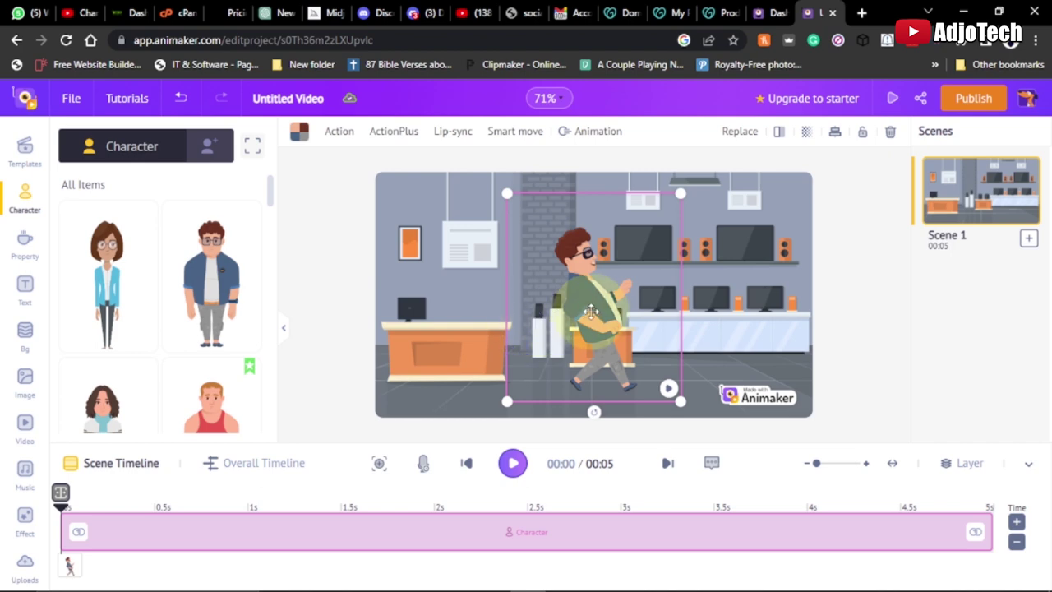
- Shift the sneaking character toward the large orange counter and add a Left to right Smart move to him
{"action": "left_click", "coordinate": [337, 135]}
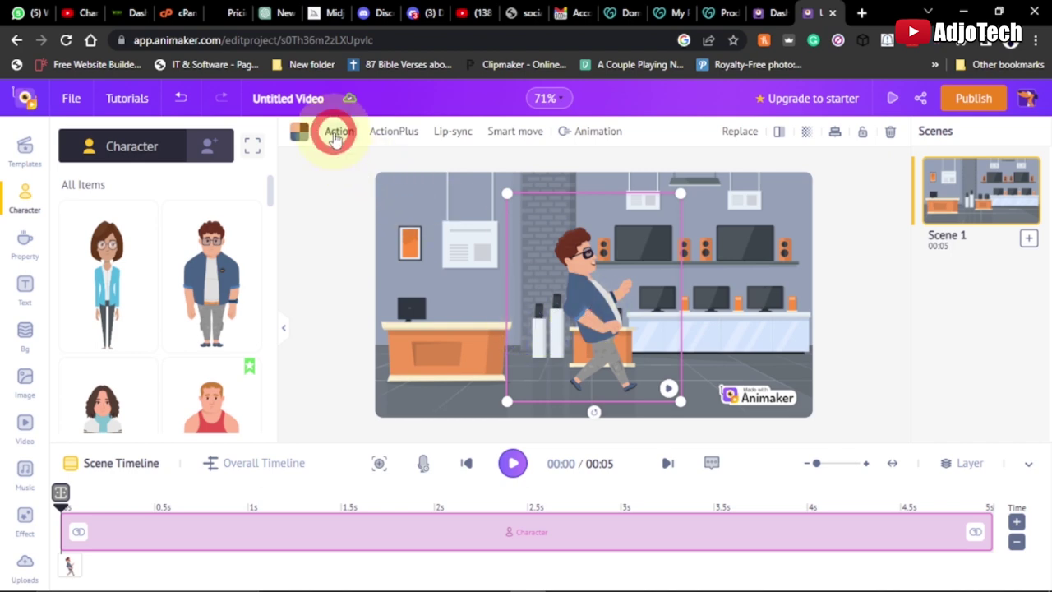
{"action": "left_click_drag", "start_coordinate": [591, 327], "coordinate": [519, 327]}
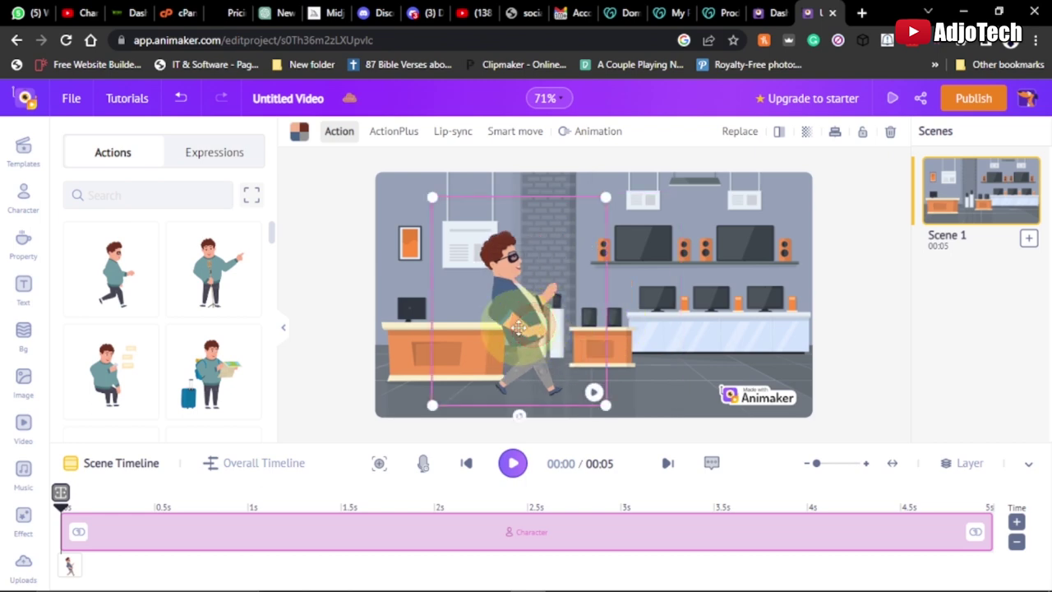
{"action": "left_click", "coordinate": [510, 136]}
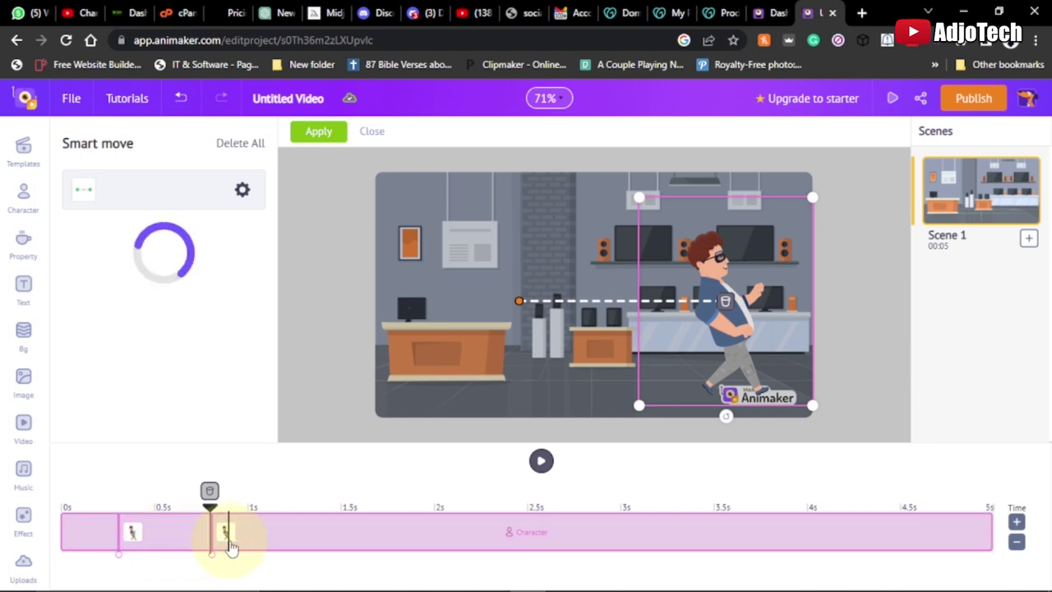
- Extend the Smart move path so the character starts outside the store's left edge and ends outside its right edge
{"action": "left_click", "coordinate": [134, 535]}
{"action": "left_click_drag", "start_coordinate": [527, 333], "coordinate": [334, 342]}
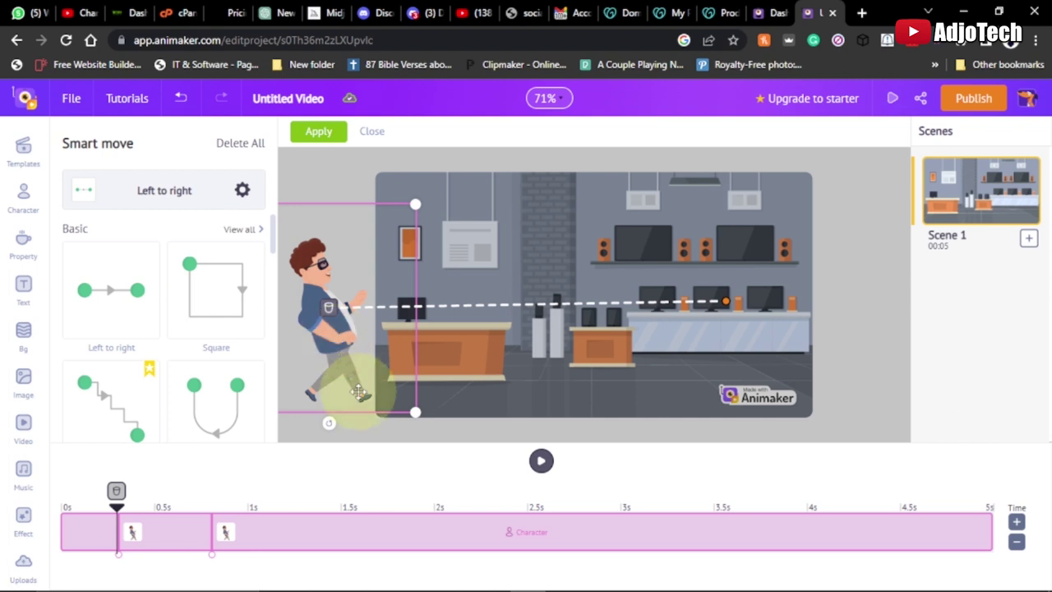
{"action": "left_click", "coordinate": [228, 543]}
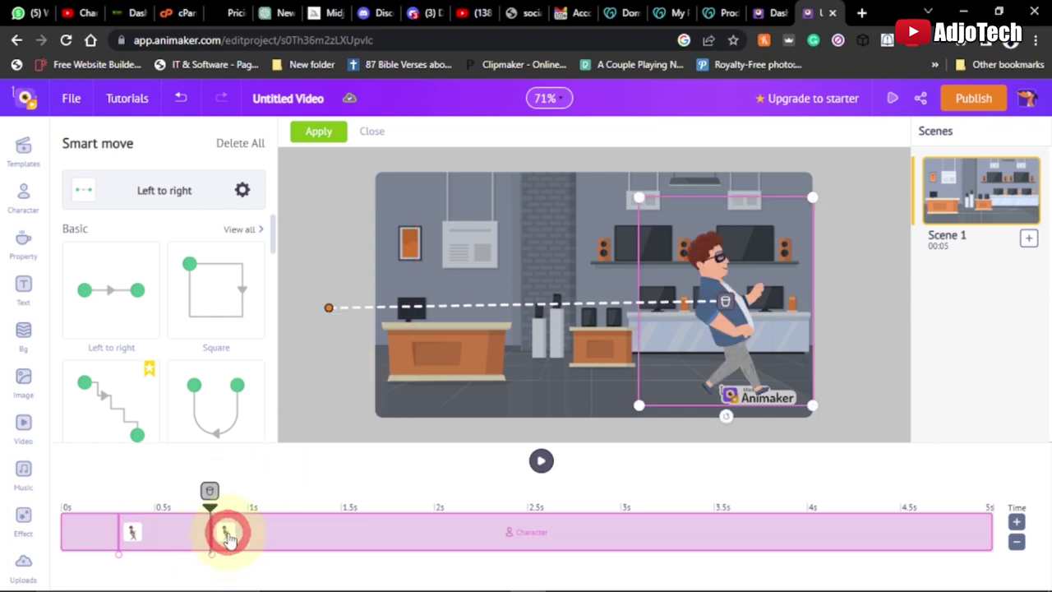
{"action": "left_click_drag", "start_coordinate": [732, 329], "coordinate": [853, 340]}
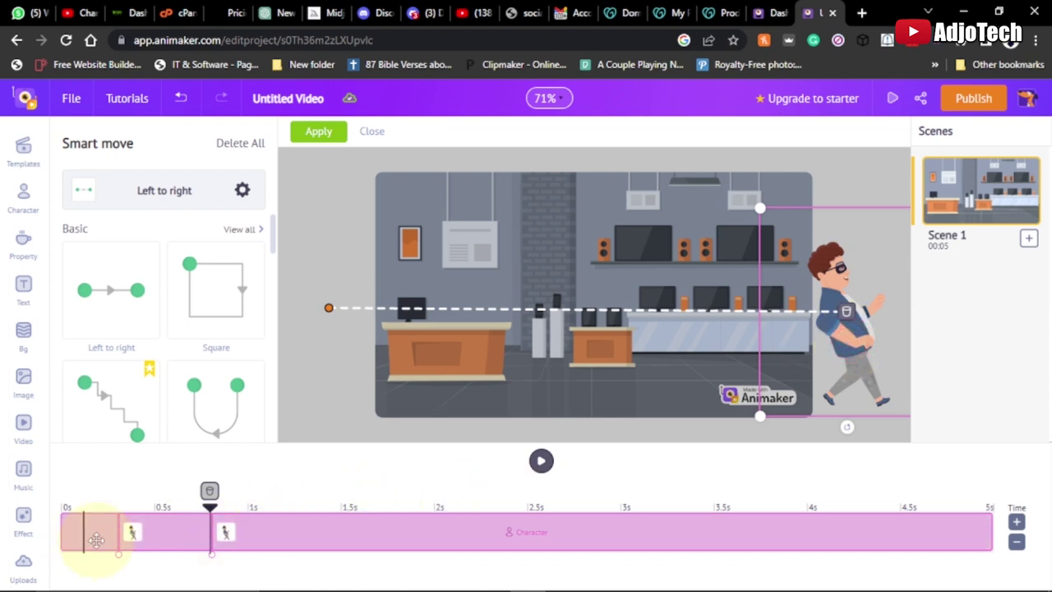
- Delay the Smart move's end keyframe to about 2 seconds and apply the movement
{"action": "left_click", "coordinate": [133, 533]}
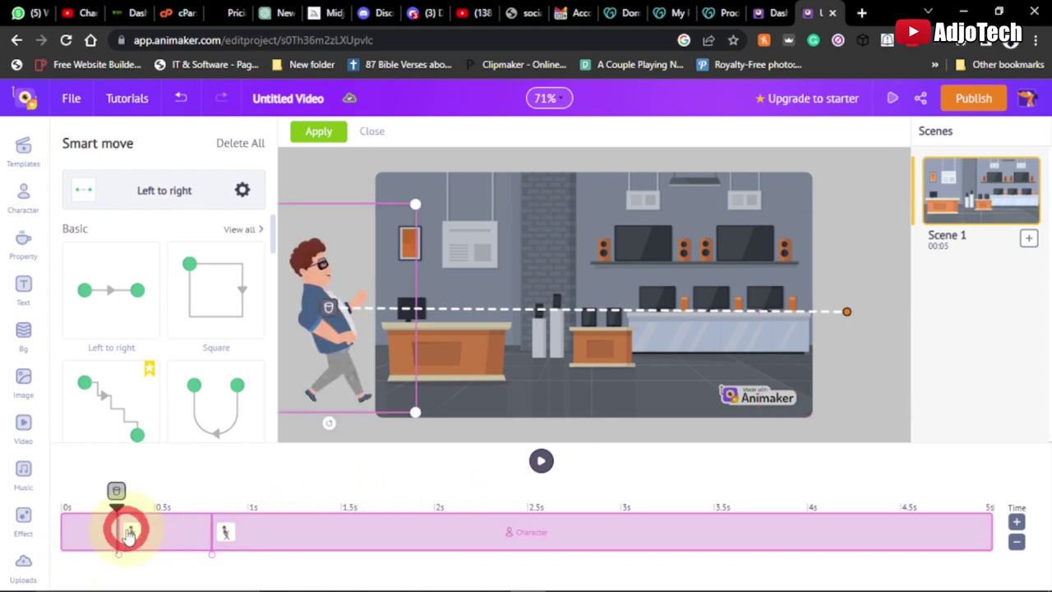
{"action": "left_click_drag", "start_coordinate": [230, 535], "coordinate": [449, 536]}
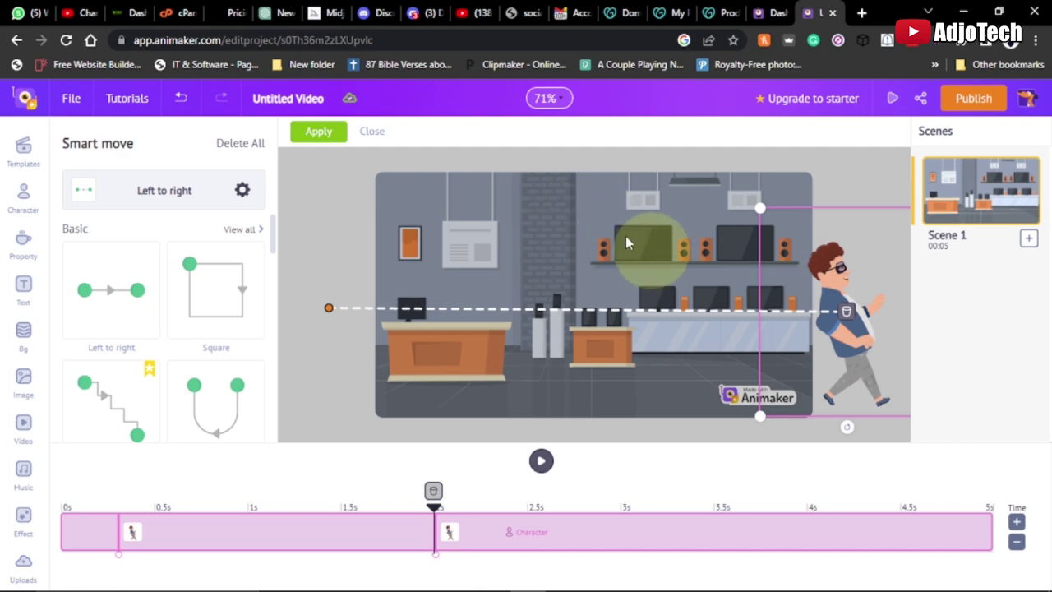
{"action": "left_click", "coordinate": [303, 133]}
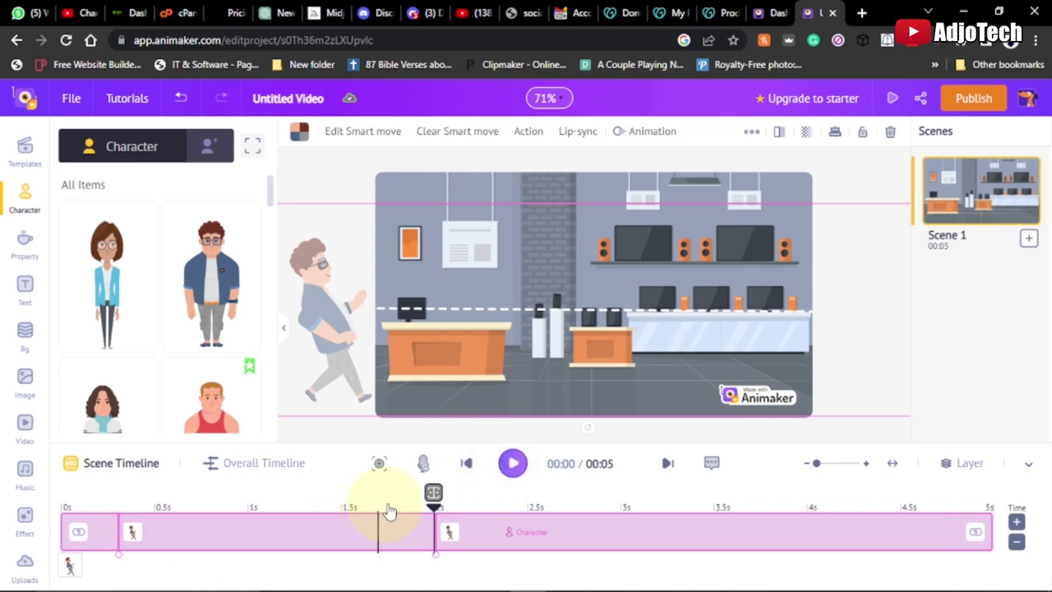
- Play the scene from 0.3 seconds to check the character's walk across the store
{"action": "left_click_drag", "start_coordinate": [434, 508], "coordinate": [112, 535]}
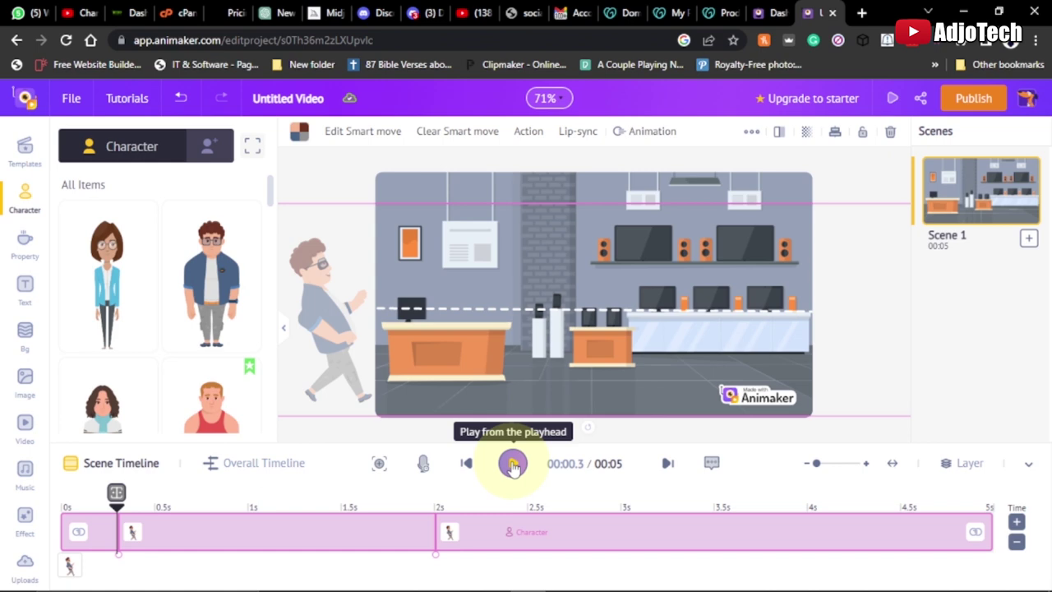
{"action": "left_click", "coordinate": [512, 465]}
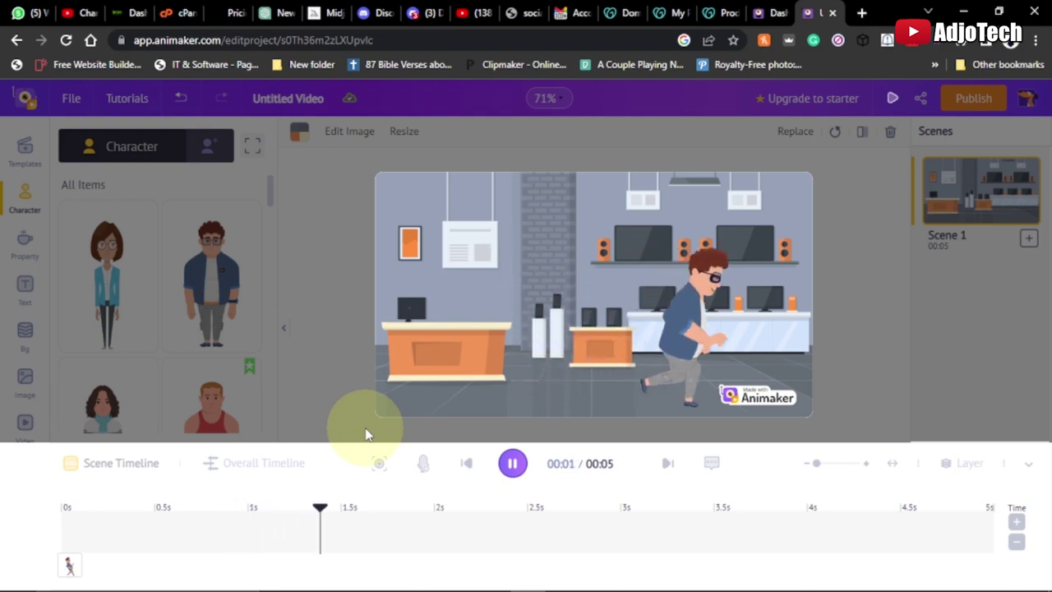
{"action": "left_click", "coordinate": [511, 464]}
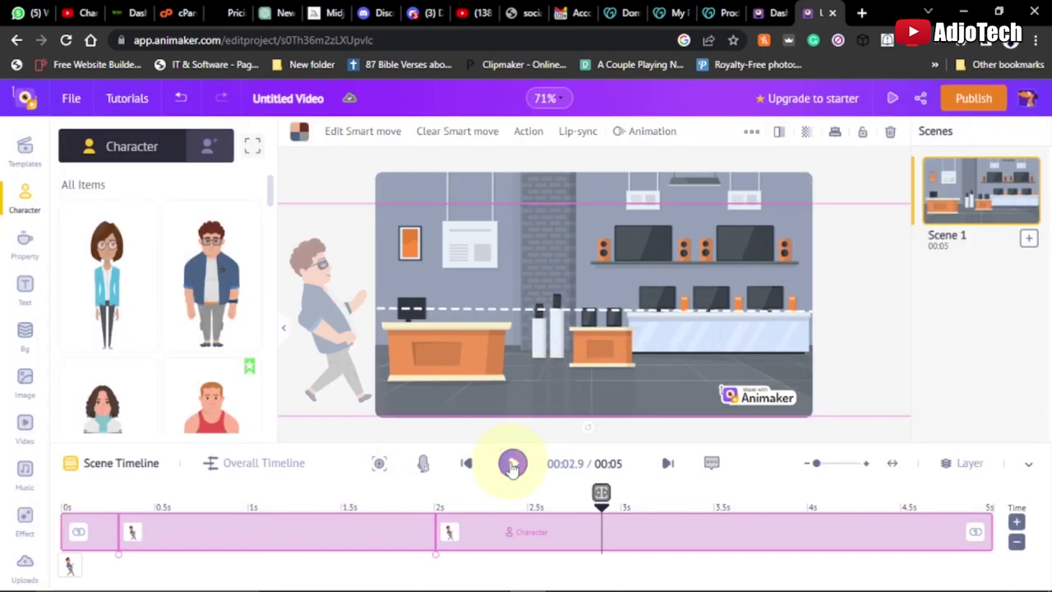
- Browse the action library of the sneaking man for walking actions
{"action": "left_click", "coordinate": [327, 296]}
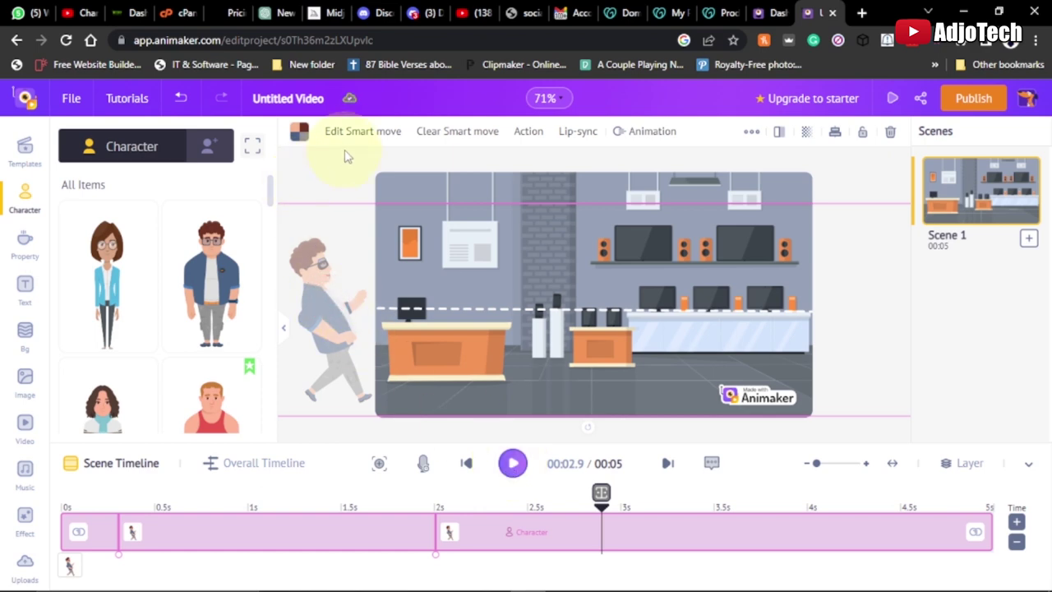
{"action": "left_click", "coordinate": [528, 133]}
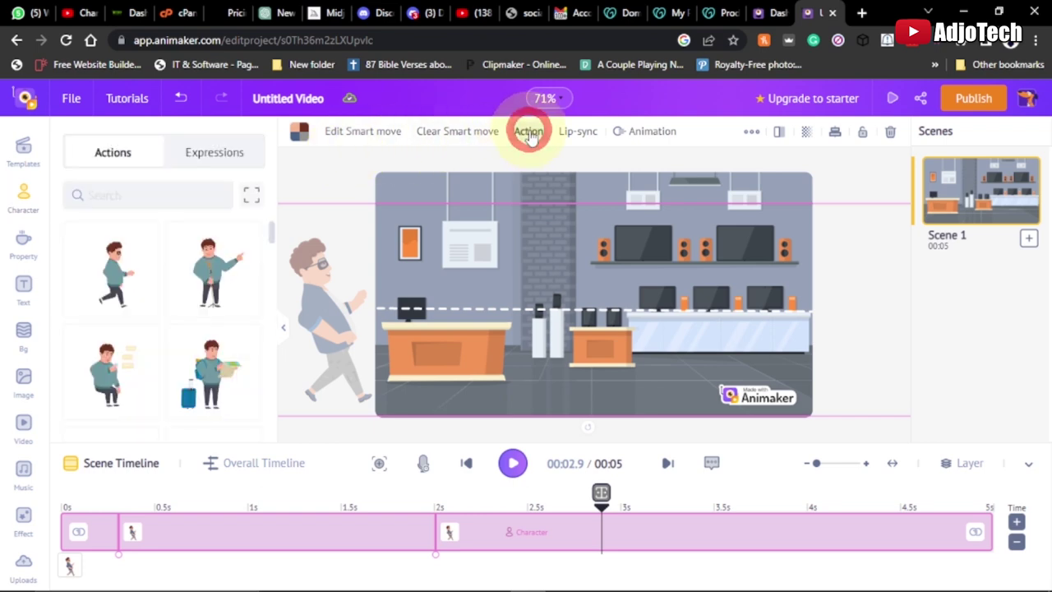
{"action": "scroll", "coordinate": [179, 322], "scroll_direction": "down", "scroll_amount": 3}
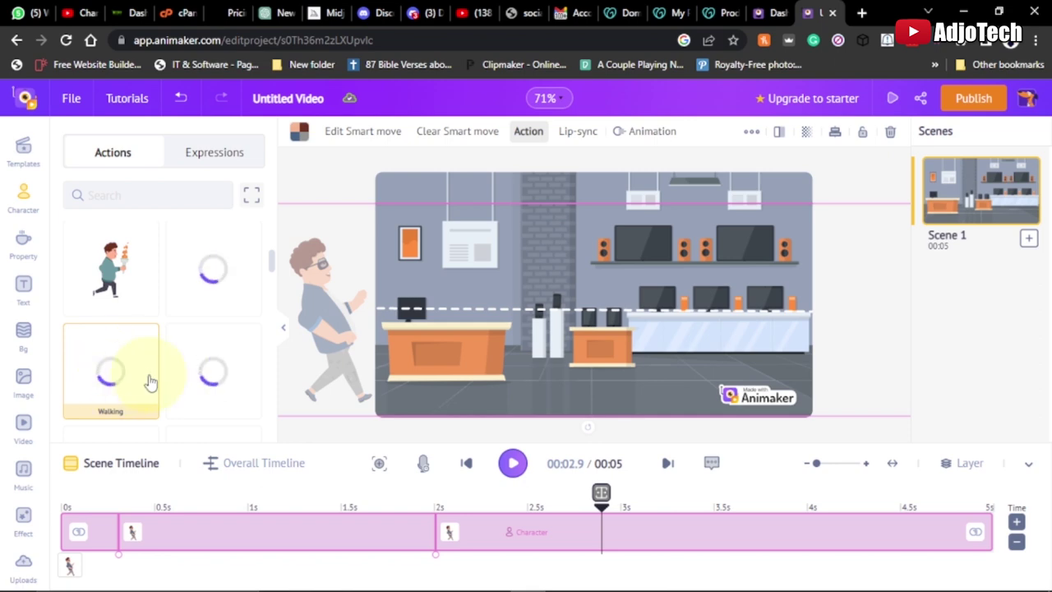
{"action": "scroll", "coordinate": [151, 381], "scroll_direction": "down", "scroll_amount": 3}
{"action": "scroll", "coordinate": [198, 400], "scroll_direction": "down", "scroll_amount": 1}
{"action": "scroll", "coordinate": [200, 391], "scroll_direction": "down", "scroll_amount": 2}
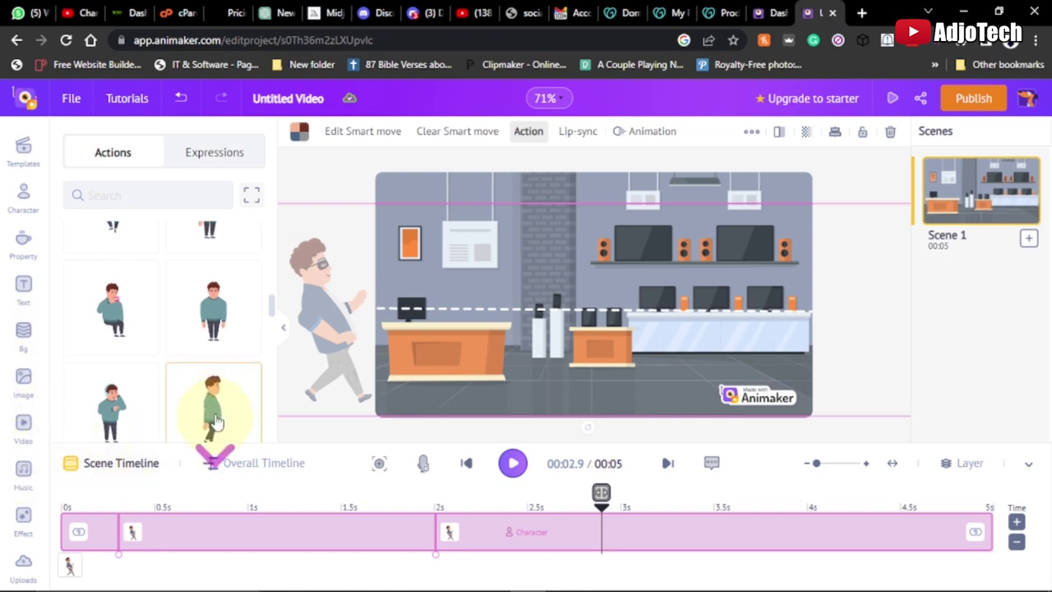
{"action": "scroll", "coordinate": [211, 413], "scroll_direction": "down", "scroll_amount": 1}
- Delete the sneaking man and add the woman in the blue jacket at the start of the scene
{"action": "left_click_drag", "start_coordinate": [217, 364], "coordinate": [351, 309]}
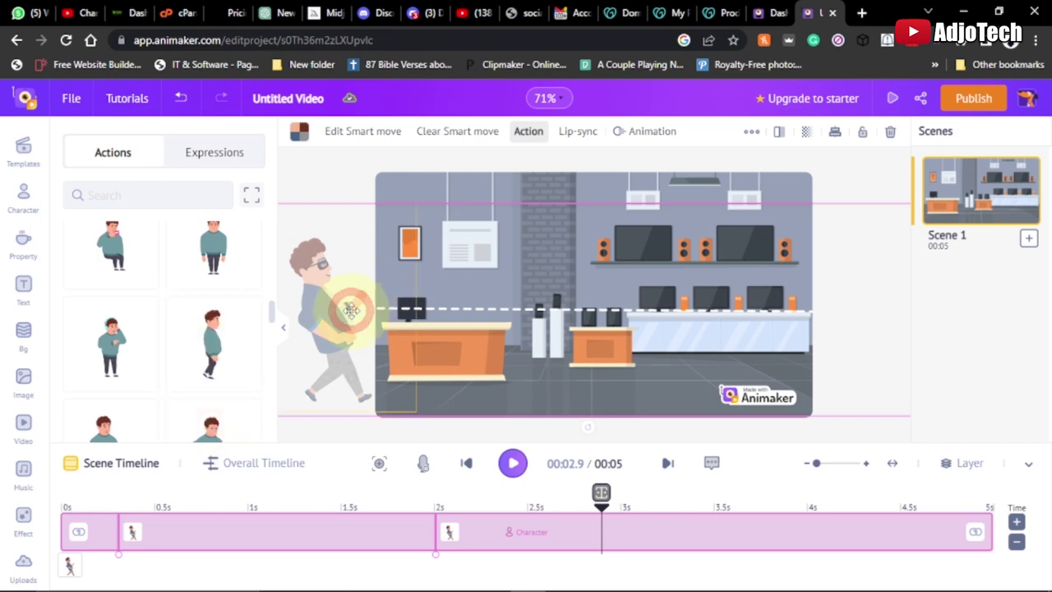
{"action": "key", "text": "Delete"}
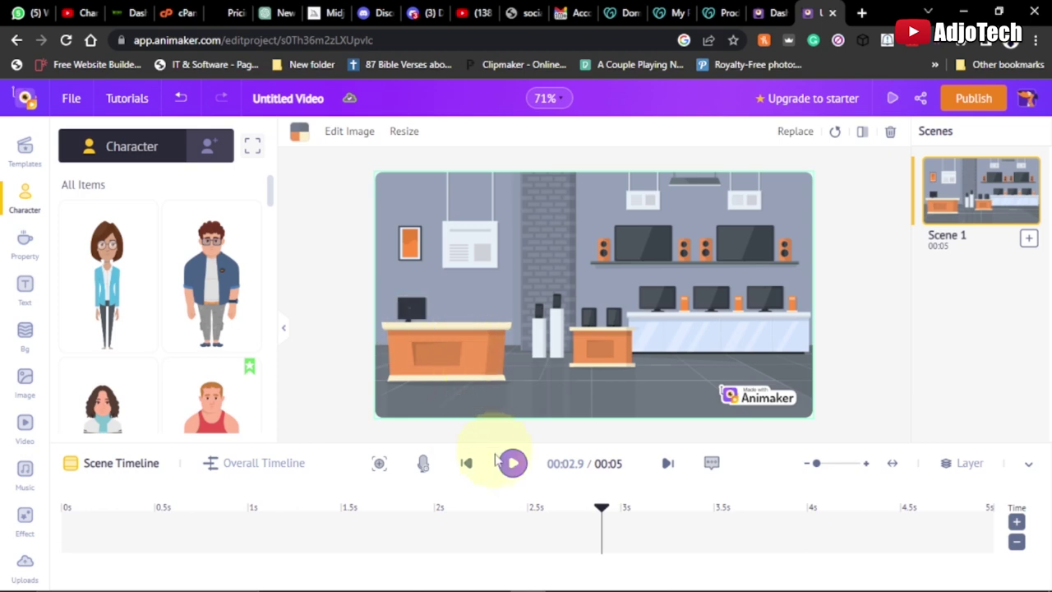
{"action": "left_click_drag", "start_coordinate": [601, 511], "coordinate": [62, 507]}
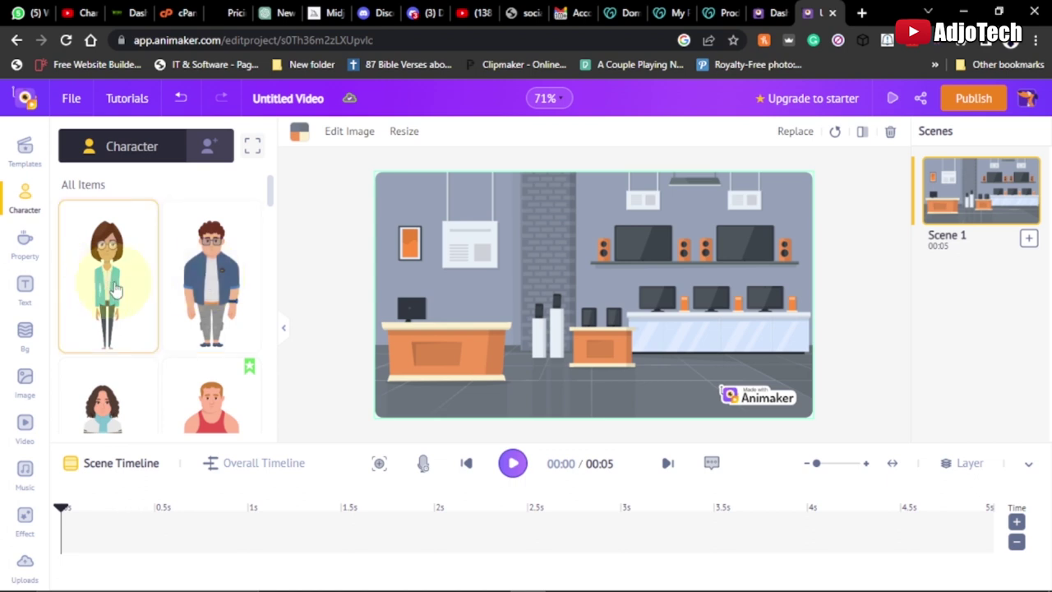
{"action": "left_click", "coordinate": [107, 306]}
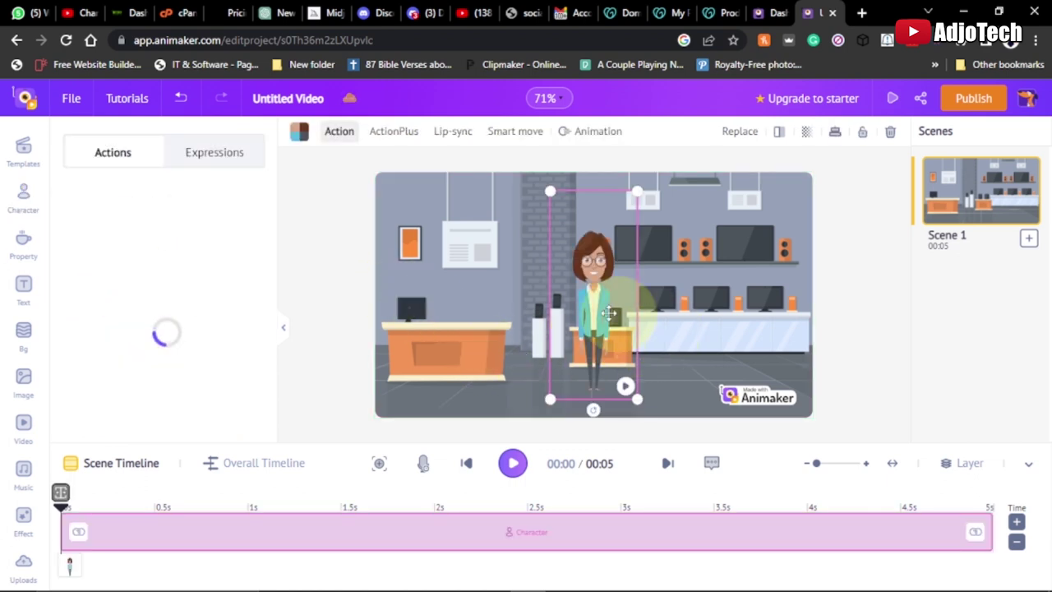
- Enlarge the woman to almost the full height of the store and stand her near its middle
{"action": "left_click", "coordinate": [549, 399]}
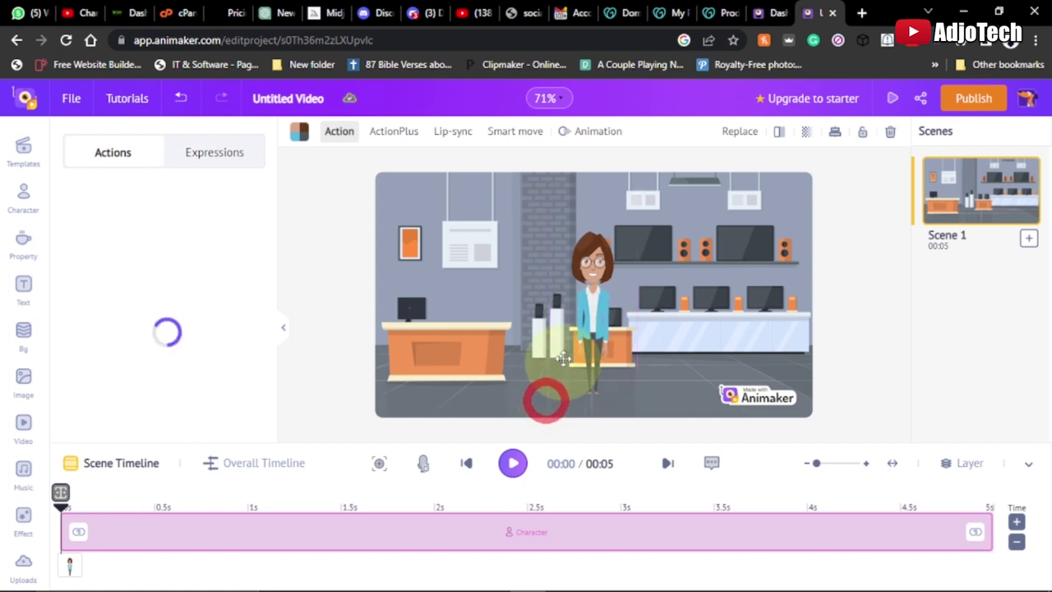
{"action": "left_click_drag", "start_coordinate": [548, 402], "coordinate": [500, 420]}
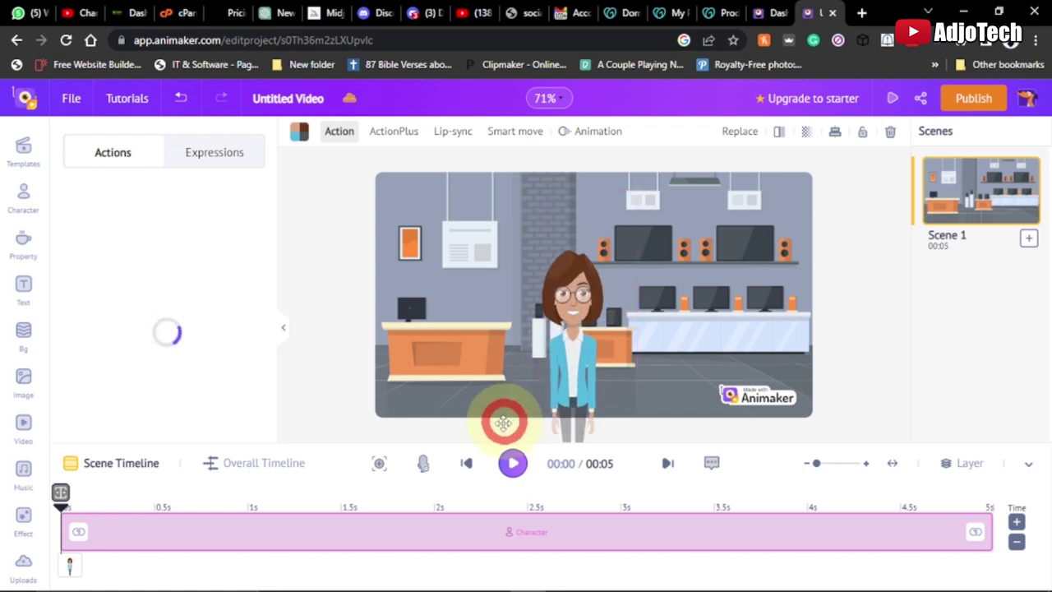
{"action": "left_click_drag", "start_coordinate": [564, 329], "coordinate": [592, 318]}
{"action": "left_click", "coordinate": [643, 421]}
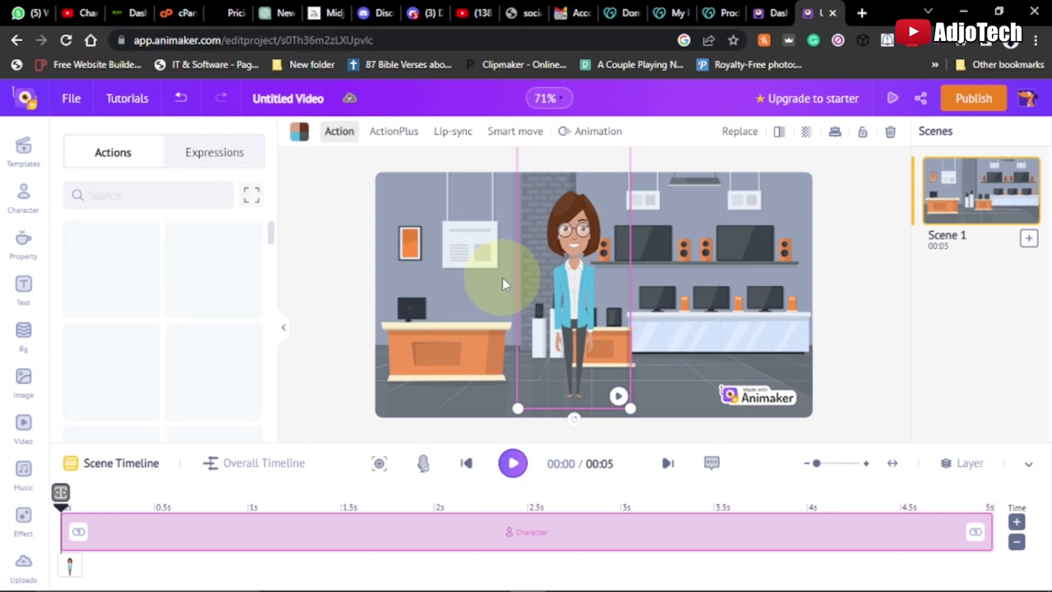
- Apply the Walking action to the woman
{"action": "left_click", "coordinate": [565, 285]}
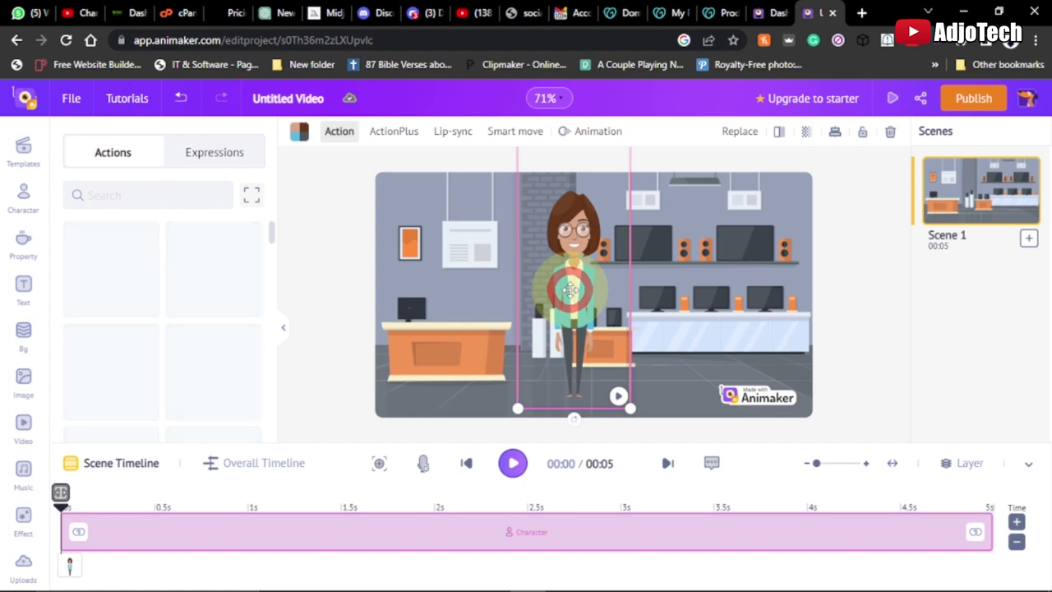
{"action": "left_click", "coordinate": [115, 160]}
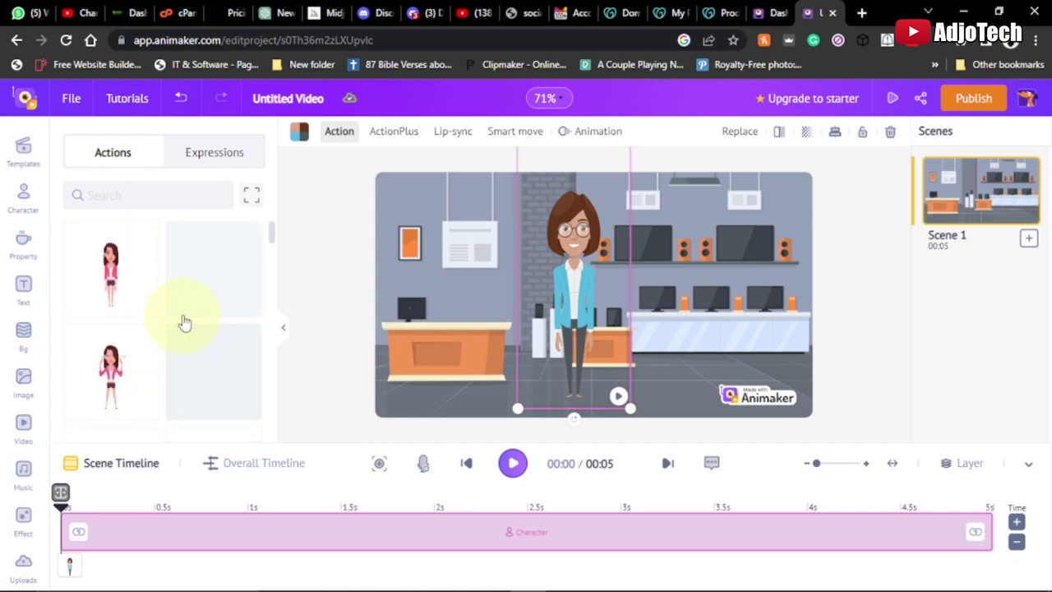
{"action": "scroll", "coordinate": [123, 329], "scroll_direction": "down", "scroll_amount": 3}
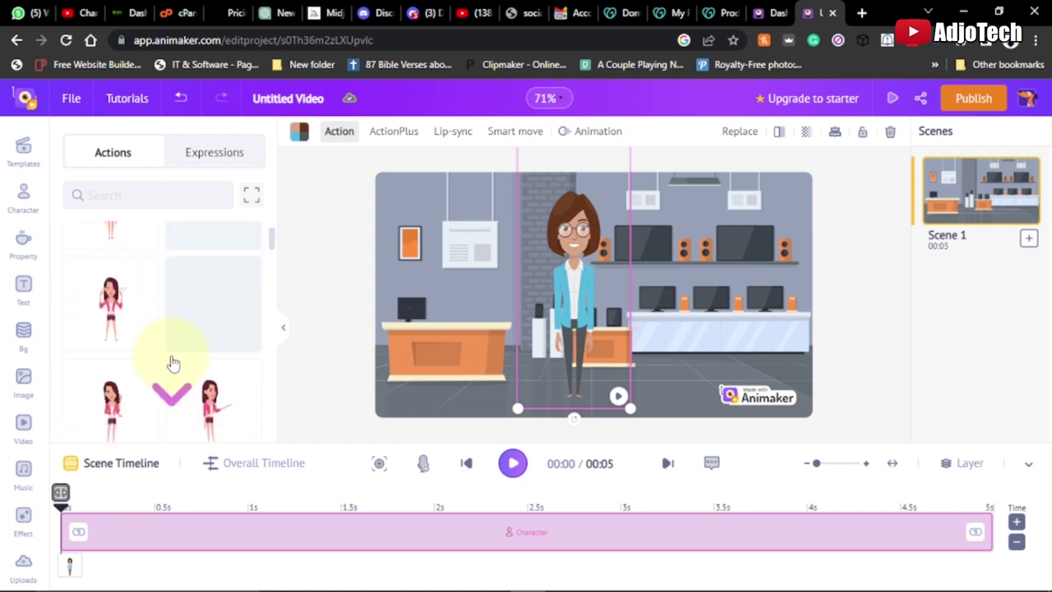
{"action": "scroll", "coordinate": [176, 359], "scroll_direction": "down", "scroll_amount": 5}
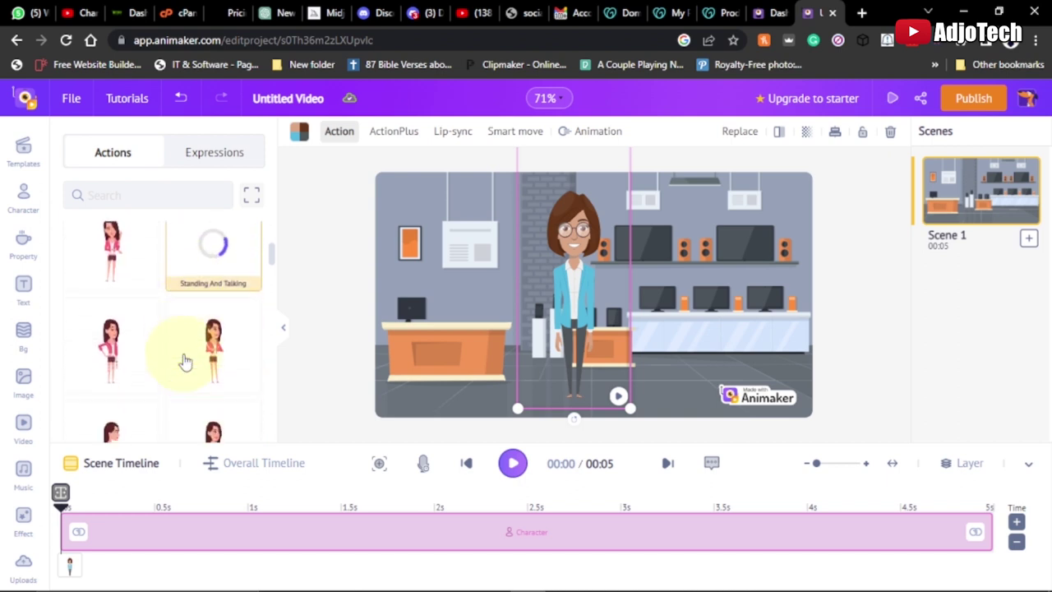
{"action": "scroll", "coordinate": [195, 358], "scroll_direction": "down", "scroll_amount": 5}
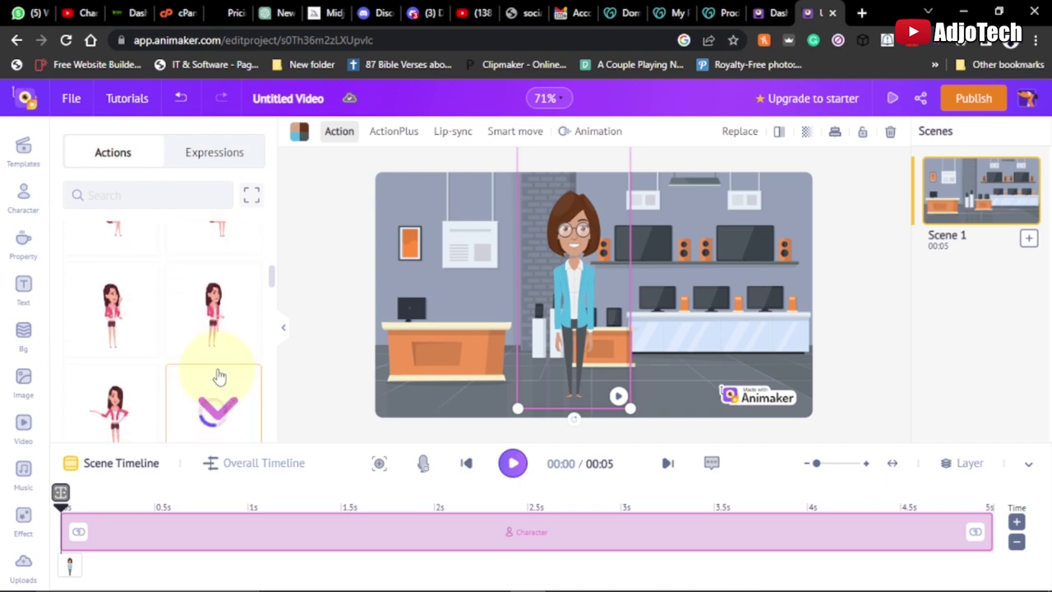
{"action": "scroll", "coordinate": [216, 362], "scroll_direction": "down", "scroll_amount": 3}
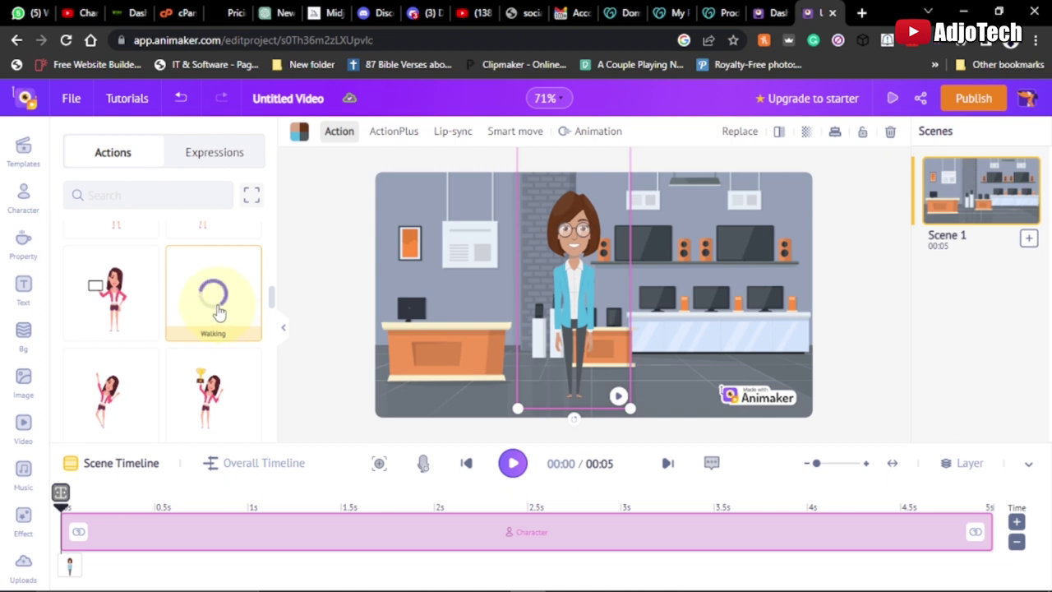
{"action": "left_click", "coordinate": [215, 310]}
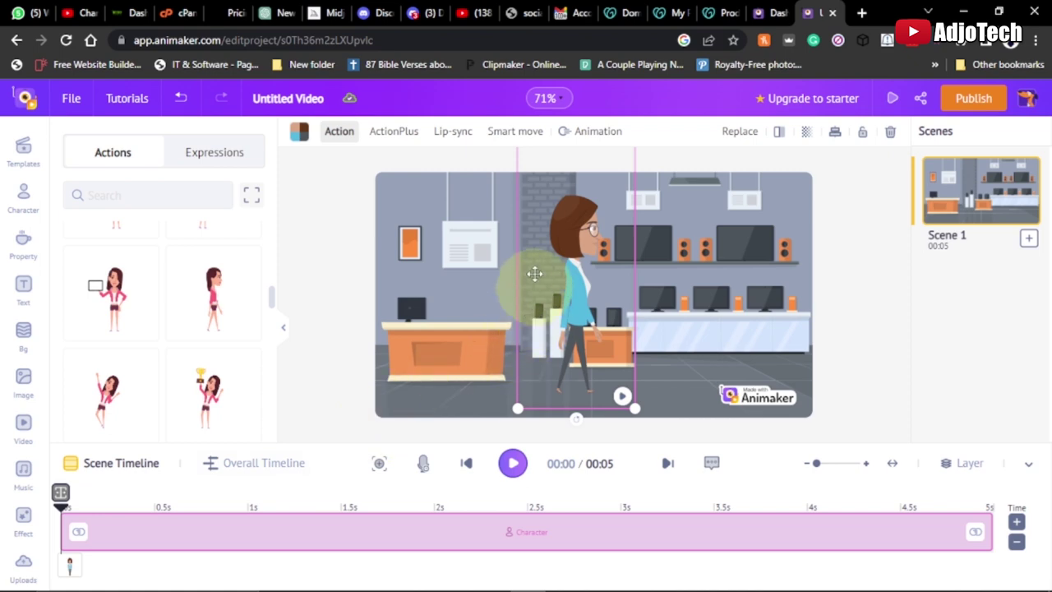
- Add a Left to right Smart move to the woman and place its start point outside the store's left edge
{"action": "left_click", "coordinate": [509, 138]}
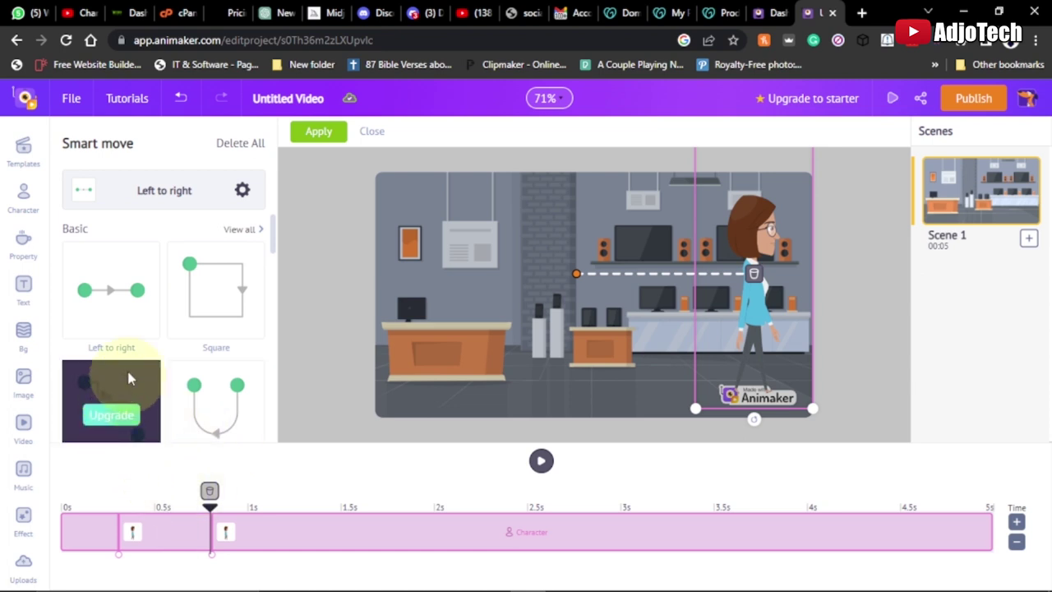
{"action": "left_click", "coordinate": [132, 535]}
{"action": "left_click_drag", "start_coordinate": [543, 329], "coordinate": [346, 337]}
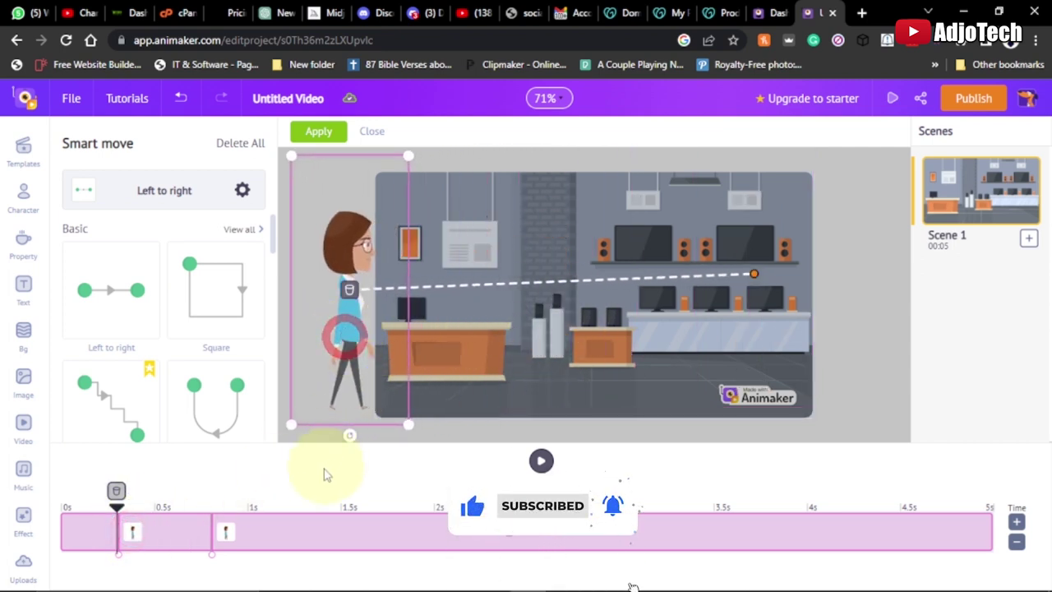
- Delay the Smart move's end keyframe to about 1.9 seconds and place its end point at the store's right edge
{"action": "left_click", "coordinate": [225, 533]}
{"action": "left_click_drag", "start_coordinate": [268, 539], "coordinate": [442, 541]}
{"action": "left_click_drag", "start_coordinate": [754, 305], "coordinate": [820, 320]}
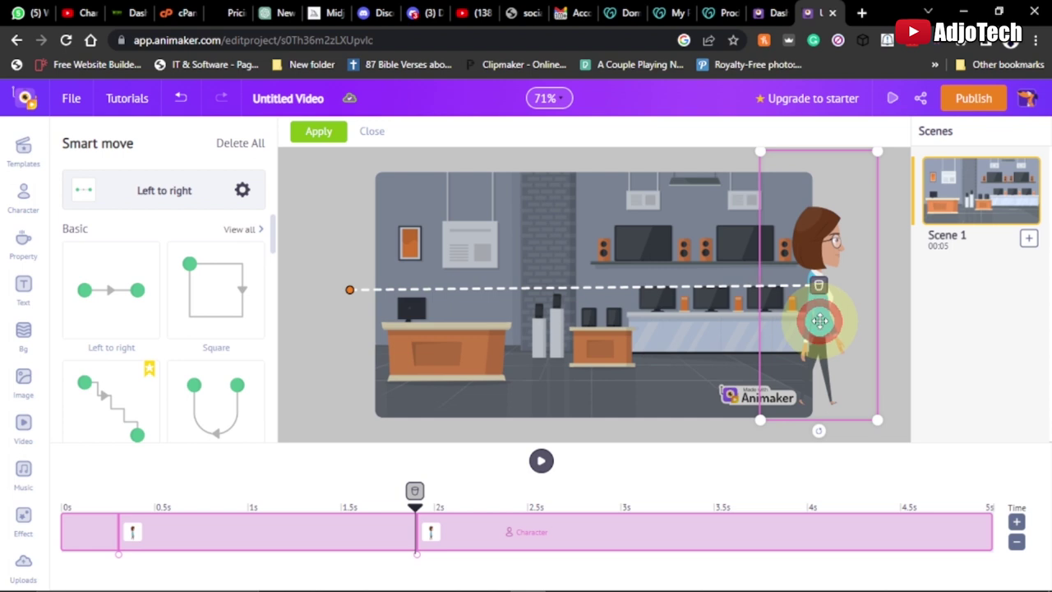
- Preview the woman's movement from its start keyframe and apply the Smart move
{"action": "left_click_drag", "start_coordinate": [266, 517], "coordinate": [112, 528]}
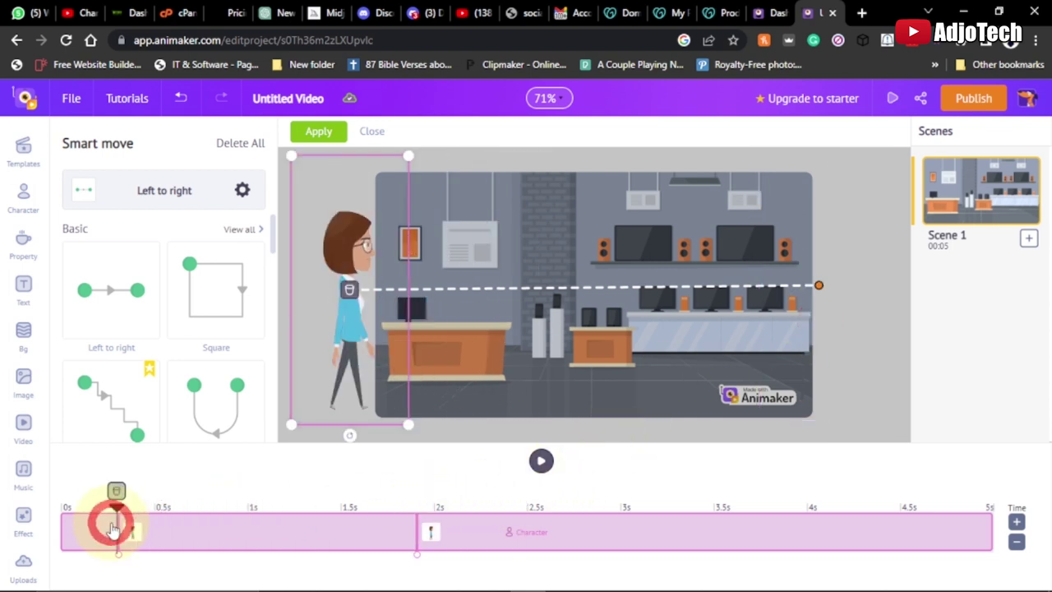
{"action": "left_click", "coordinate": [542, 463]}
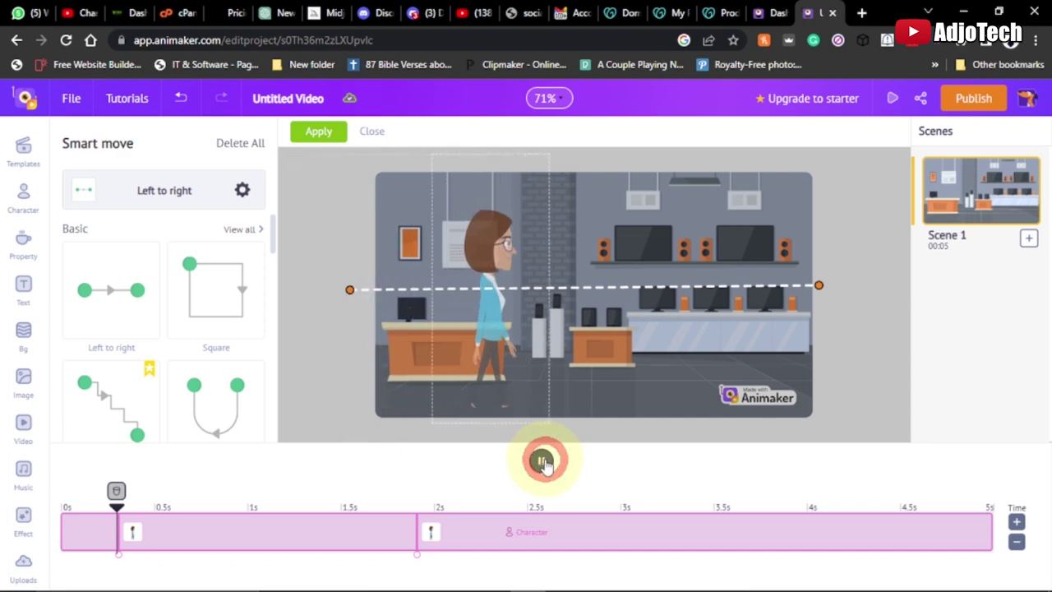
{"action": "left_click", "coordinate": [543, 463]}
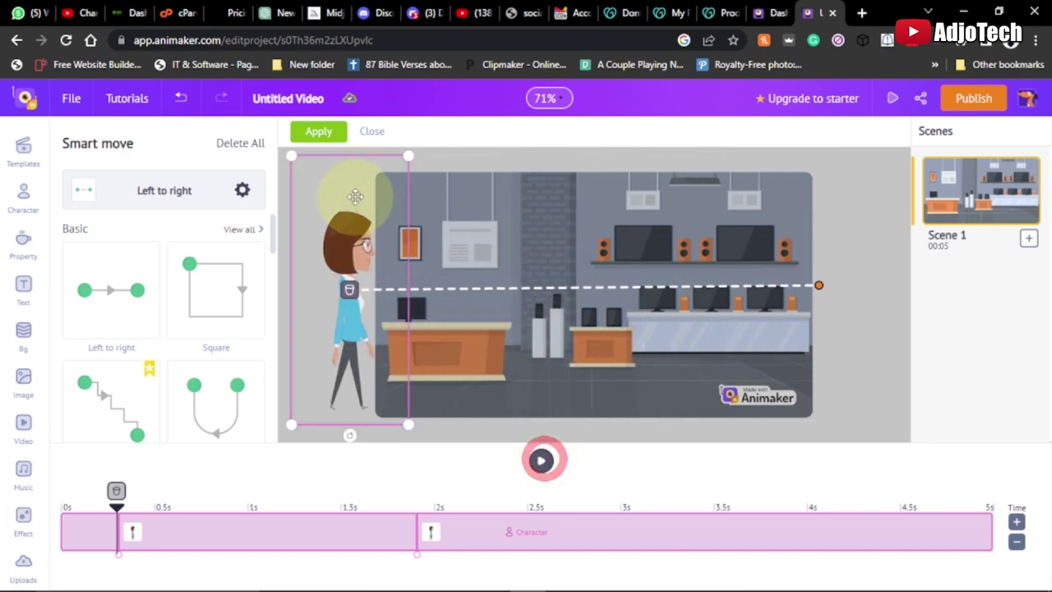
{"action": "left_click", "coordinate": [316, 131]}
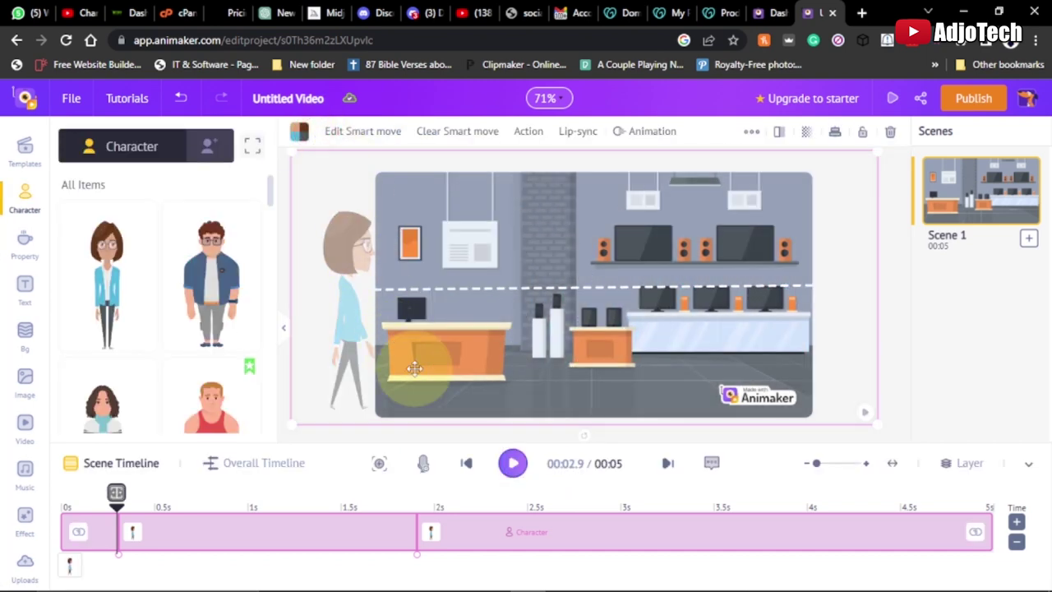
- Play the scene to check the woman's walk across the store, and view the available voiceover options
{"action": "left_click", "coordinate": [513, 464]}
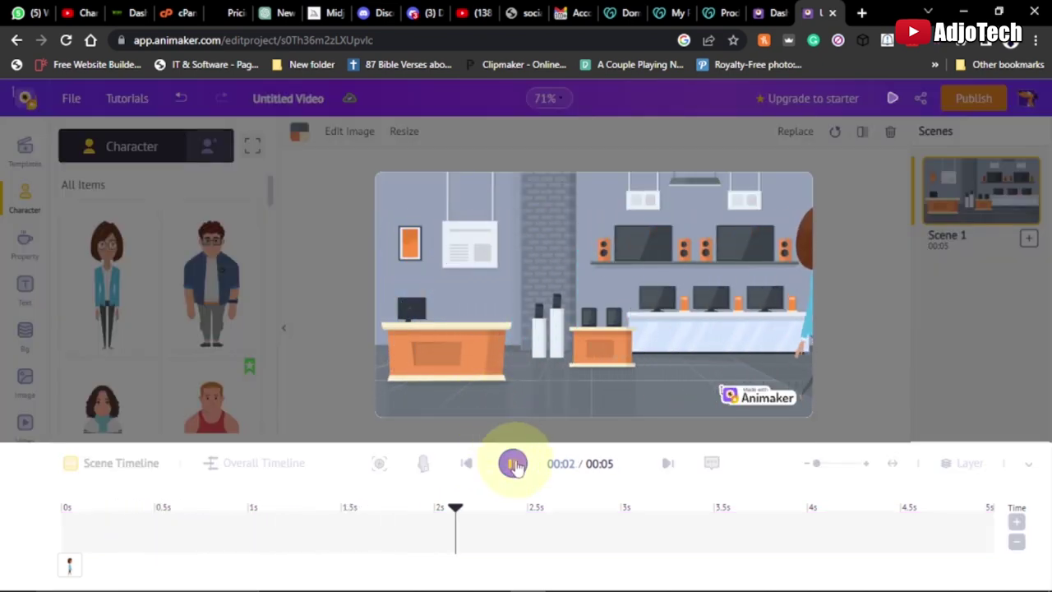
{"action": "left_click", "coordinate": [513, 463]}
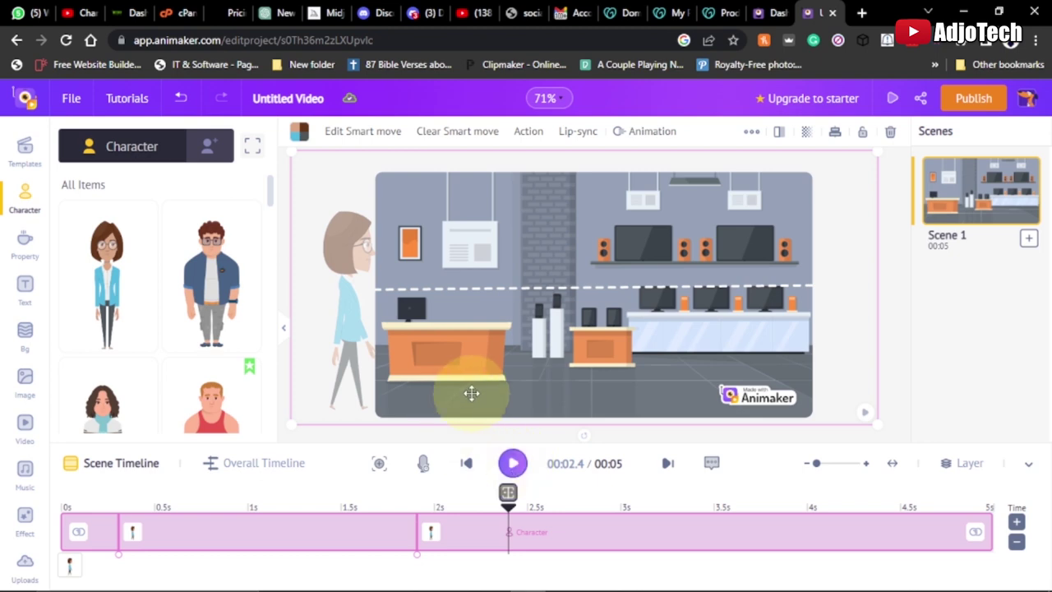
{"action": "left_click", "coordinate": [424, 464]}
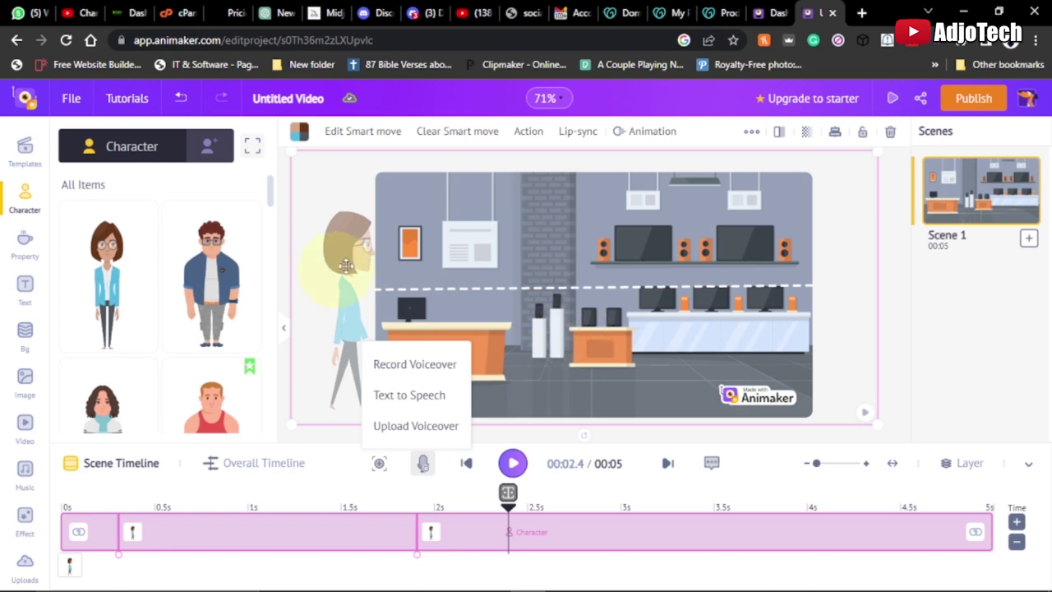
{"action": "left_click", "coordinate": [361, 240]}
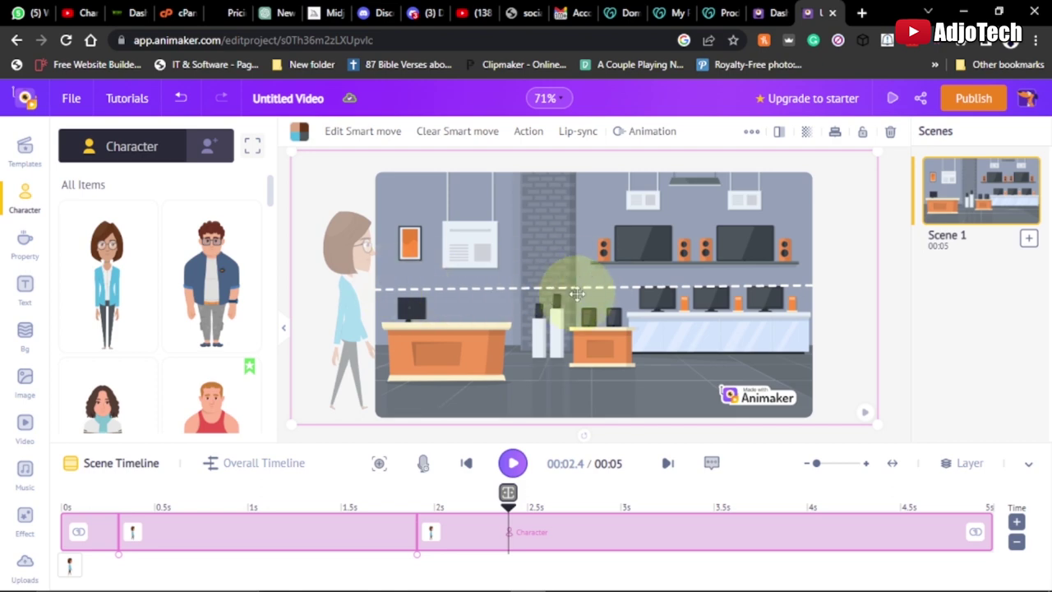
- Replace the woman with the man in the blue jacket at the scene start, standing in front of the large orange counter
{"action": "left_click", "coordinate": [353, 250]}
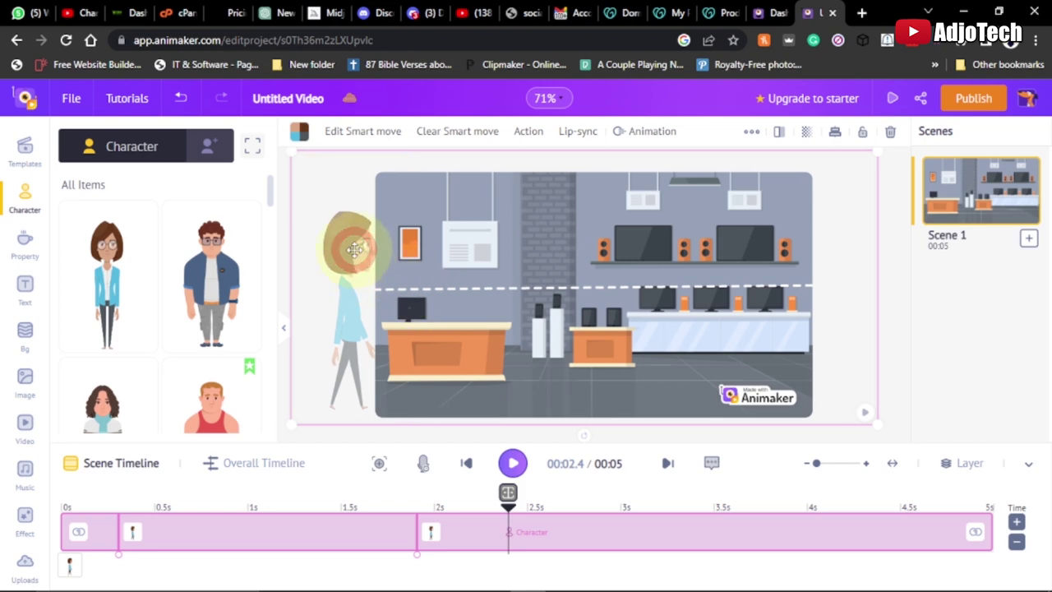
{"action": "key", "text": "Delete"}
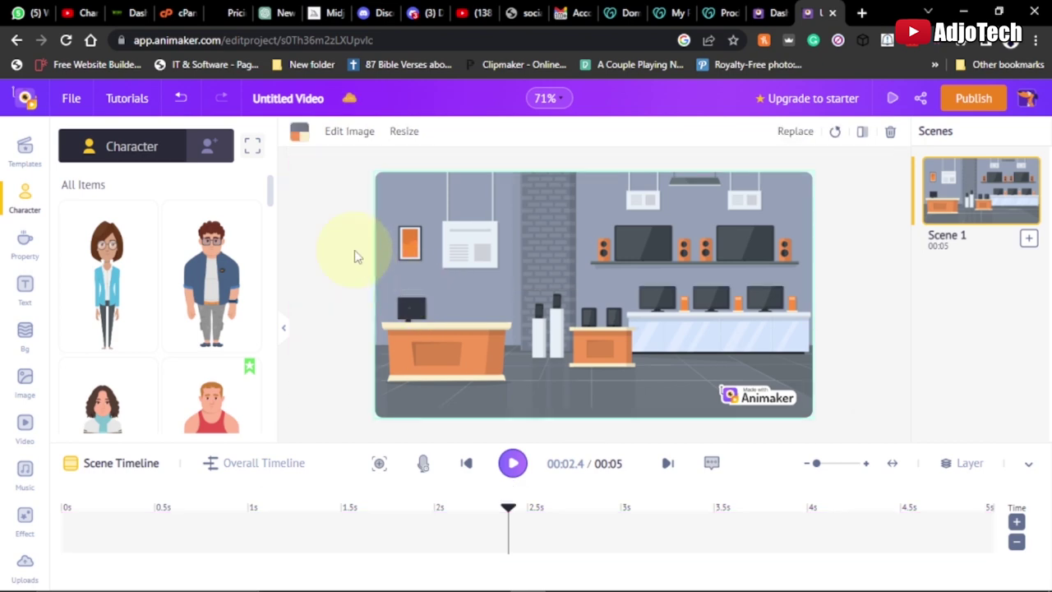
{"action": "left_click_drag", "start_coordinate": [510, 520], "coordinate": [80, 515]}
{"action": "left_click", "coordinate": [215, 279]}
{"action": "left_click_drag", "start_coordinate": [588, 304], "coordinate": [415, 311]}
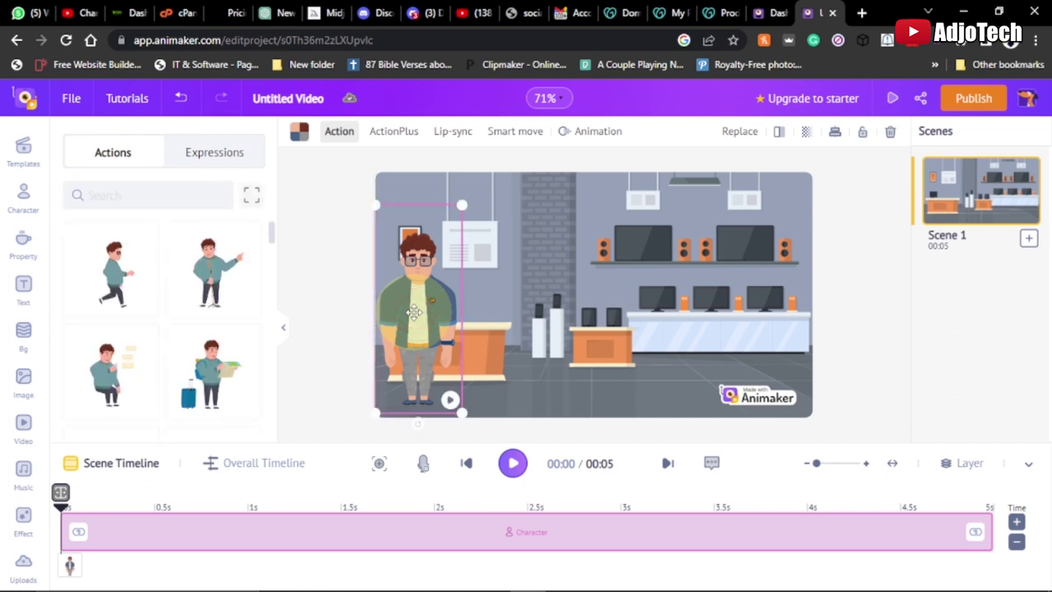
- Apply the masked sneaking action to the man and shift him to the store's left edge
{"action": "left_click", "coordinate": [118, 280]}
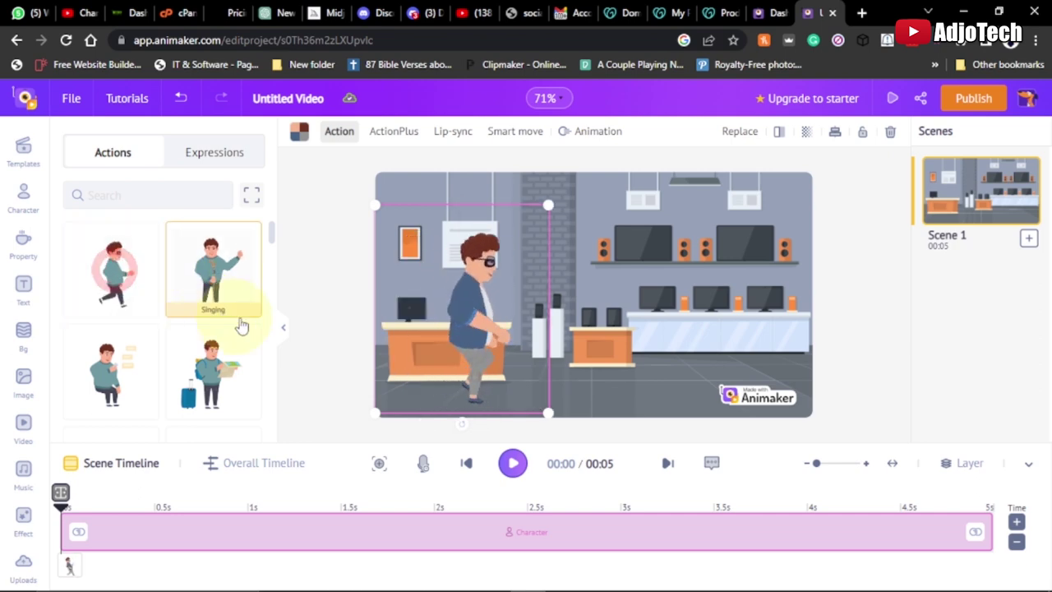
{"action": "left_click", "coordinate": [431, 321]}
{"action": "left_click_drag", "start_coordinate": [431, 321], "coordinate": [424, 323]}
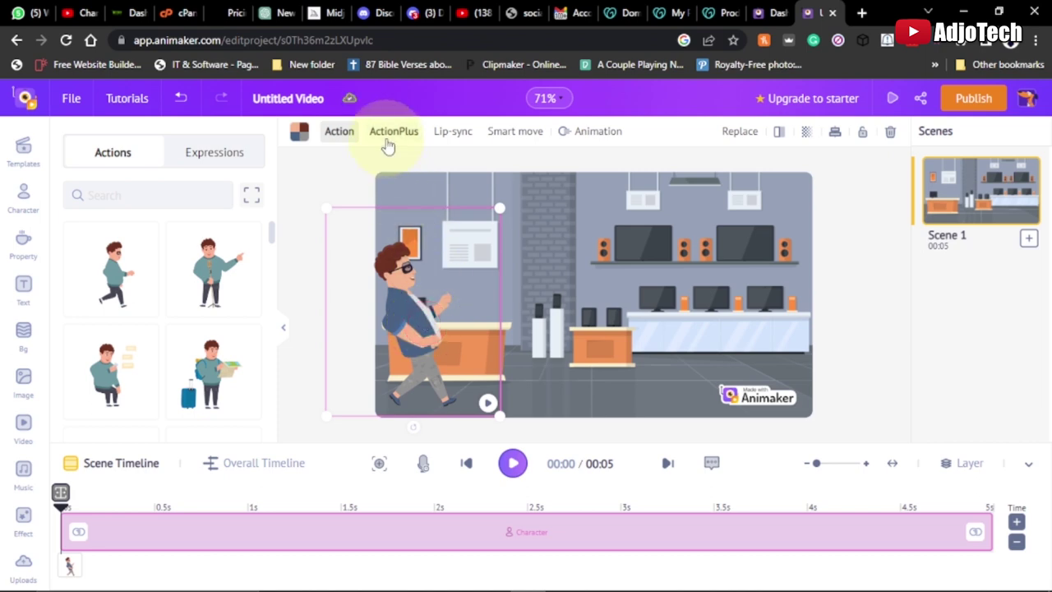
- Start ActionPlus on the man, add Using PC as his second action, and place its desk pose in the middle of the store
{"action": "left_click", "coordinate": [389, 133]}
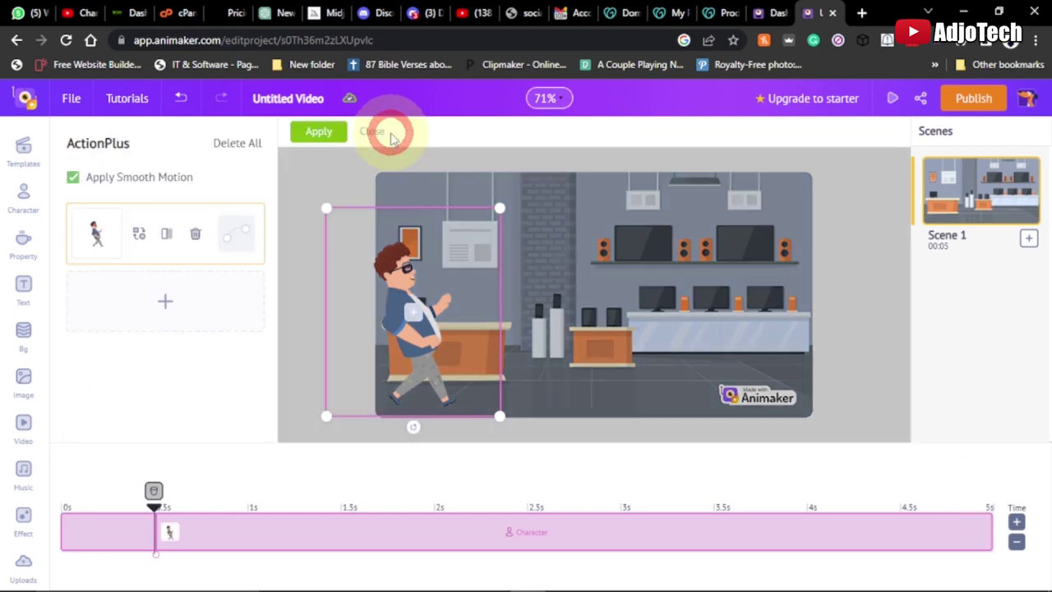
{"action": "left_click", "coordinate": [415, 317]}
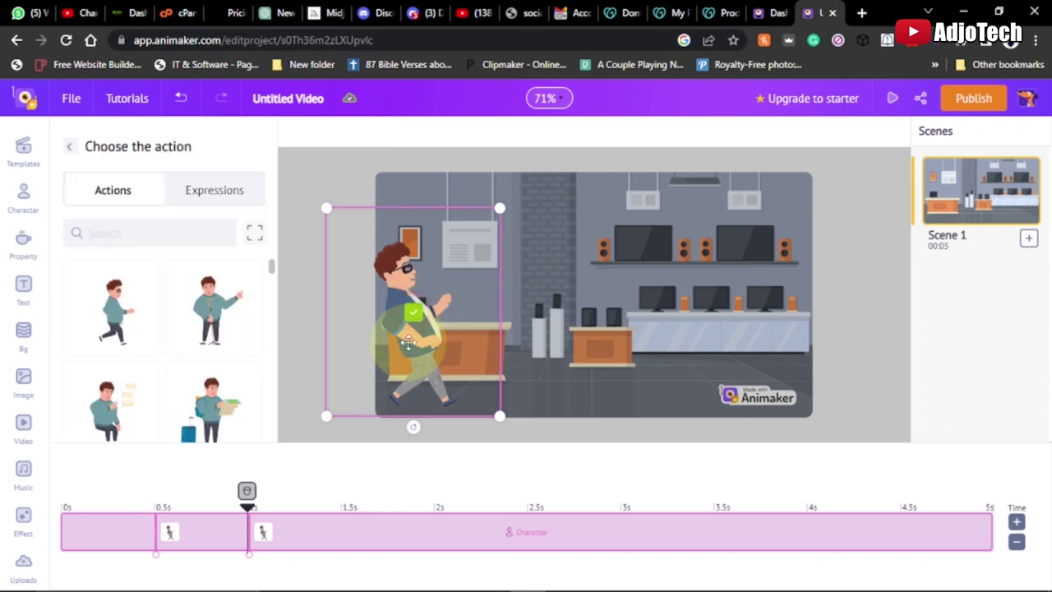
{"action": "left_click", "coordinate": [220, 323]}
{"action": "scroll", "coordinate": [224, 327], "scroll_direction": "down", "scroll_amount": 1}
{"action": "scroll", "coordinate": [224, 329], "scroll_direction": "down", "scroll_amount": 2}
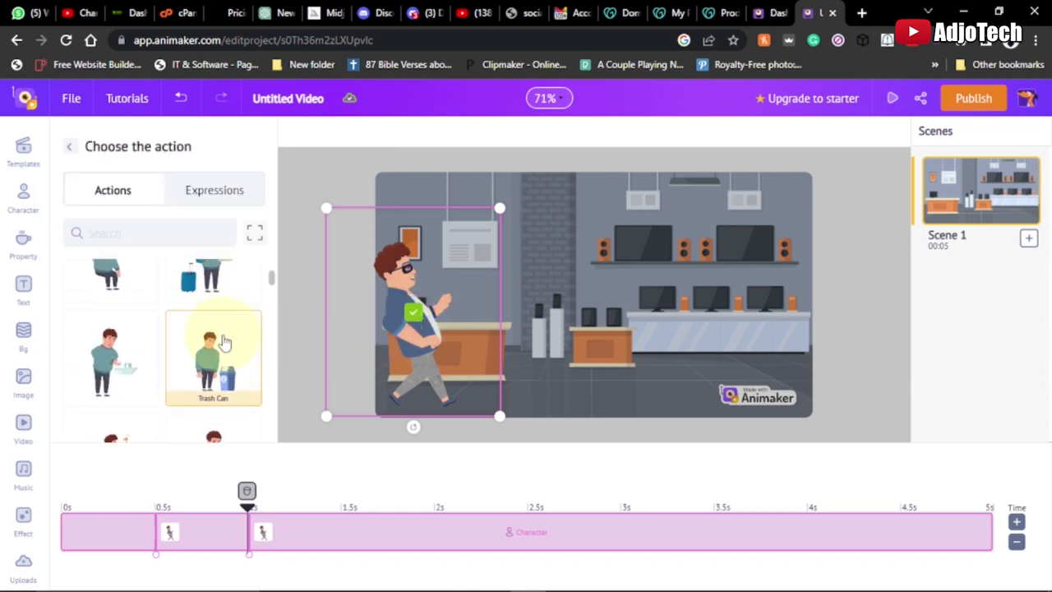
{"action": "scroll", "coordinate": [239, 400], "scroll_direction": "down", "scroll_amount": 2}
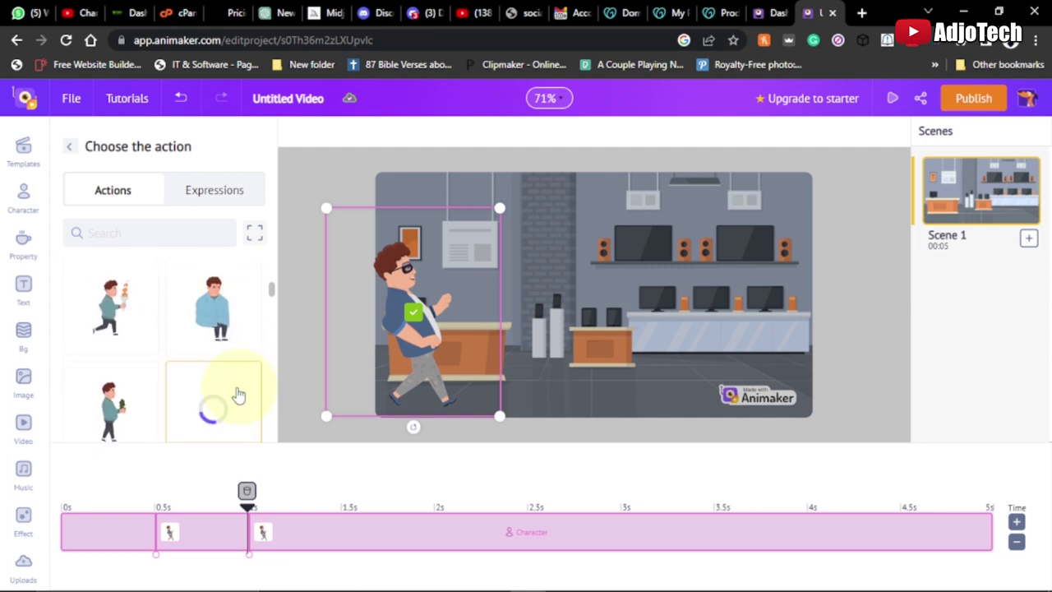
{"action": "scroll", "coordinate": [202, 383], "scroll_direction": "down", "scroll_amount": 6}
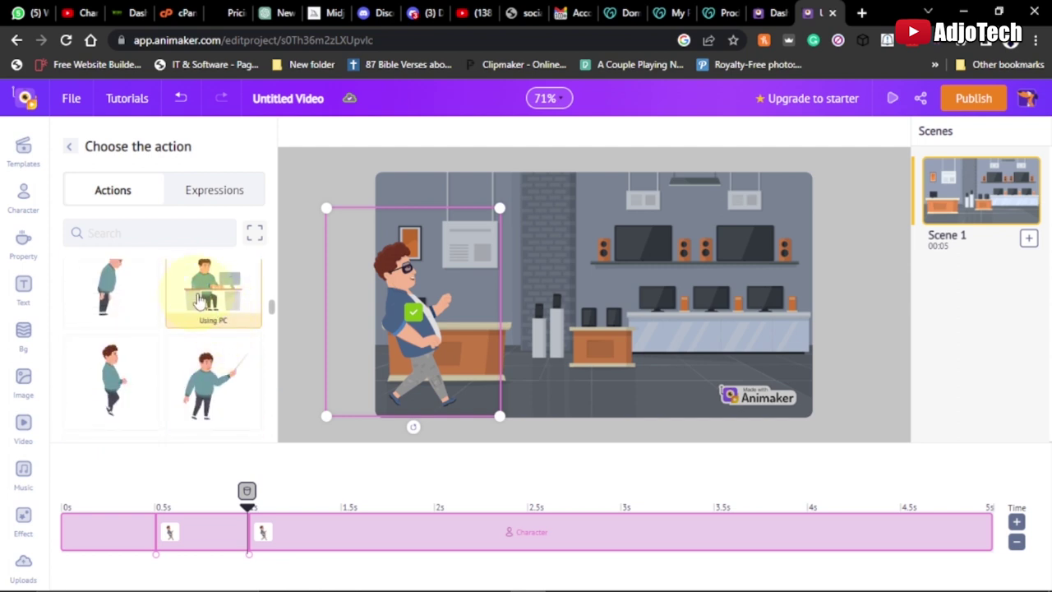
{"action": "left_click", "coordinate": [220, 295]}
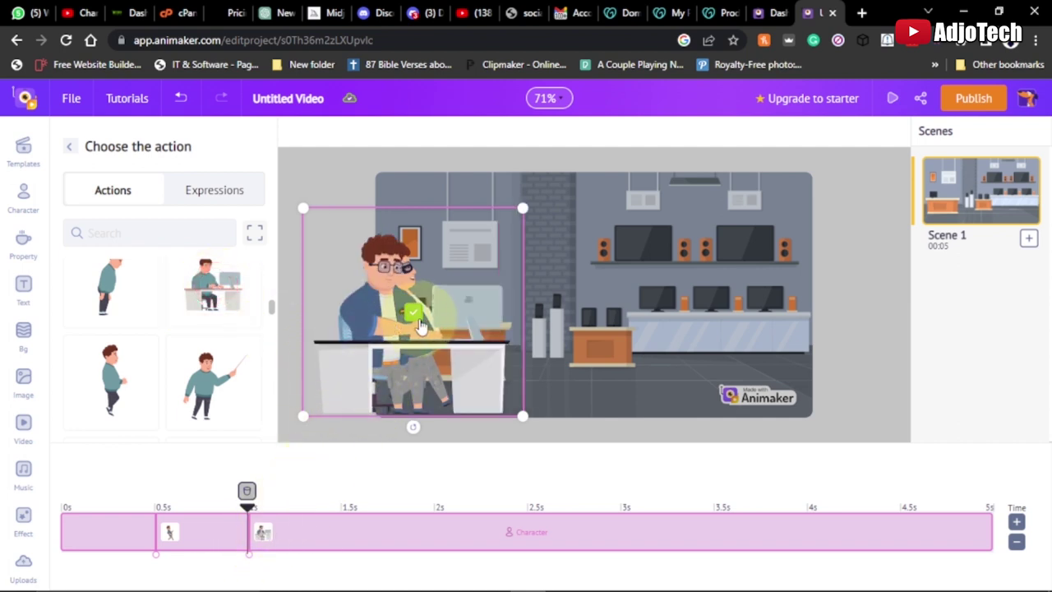
{"action": "left_click_drag", "start_coordinate": [393, 339], "coordinate": [610, 321]}
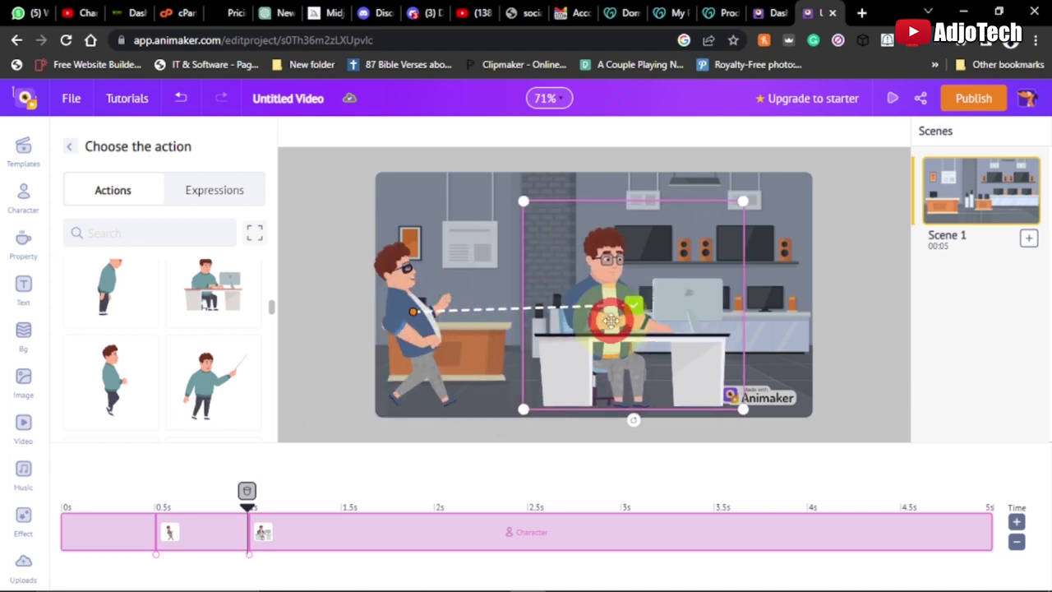
- Move the man's sneaking start pose outside the store's left edge and shift the desk pose slightly left
{"action": "left_click", "coordinate": [385, 355]}
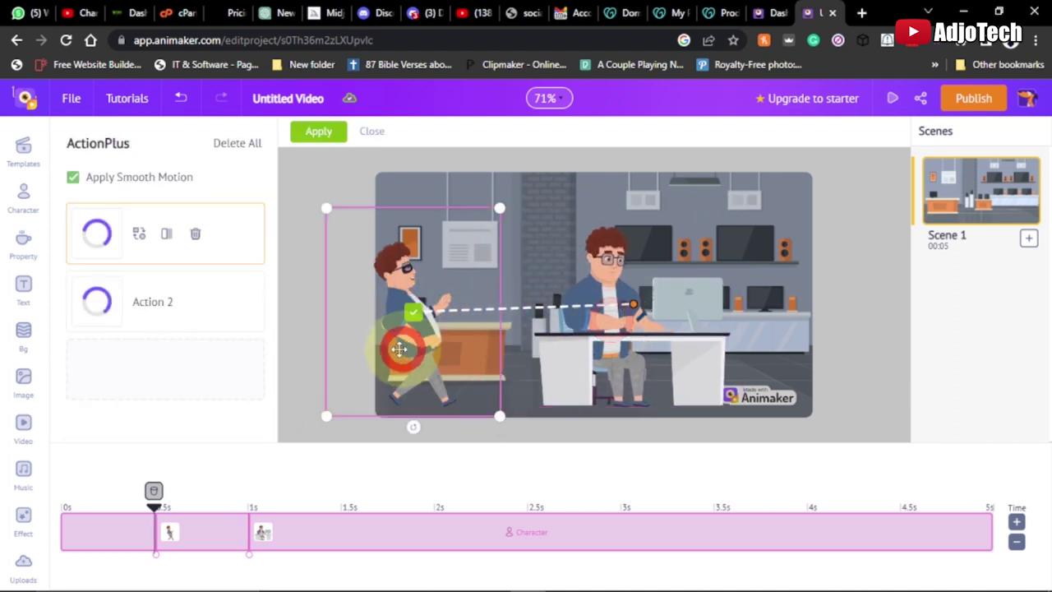
{"action": "left_click_drag", "start_coordinate": [414, 329], "coordinate": [343, 339]}
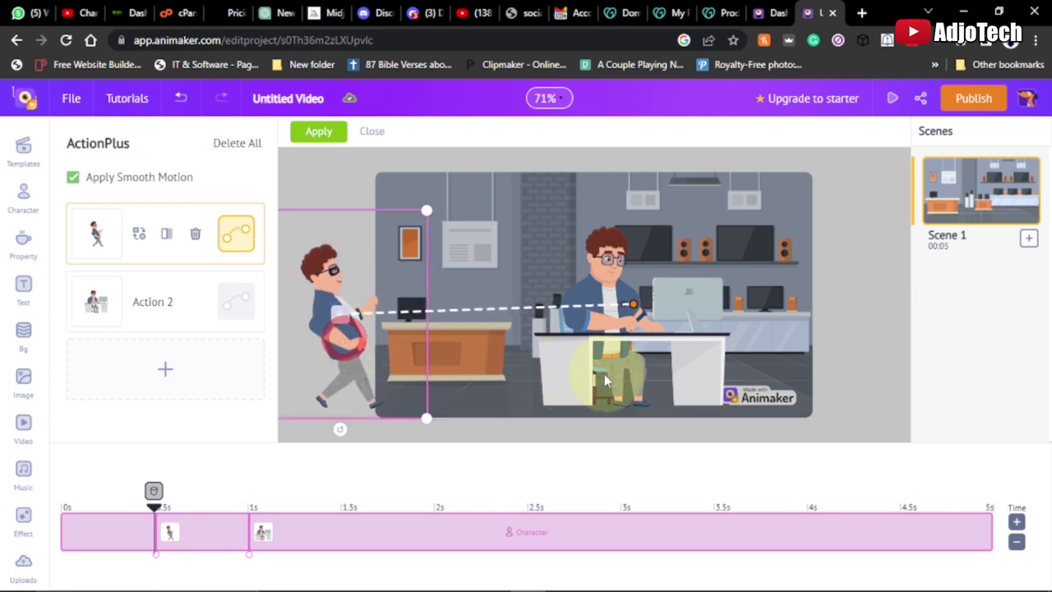
{"action": "left_click", "coordinate": [559, 348]}
{"action": "left_click_drag", "start_coordinate": [555, 354], "coordinate": [562, 352]}
- Move the Using PC action to 2 s on the timeline, apply ActionPlus, and play the scene
{"action": "left_click_drag", "start_coordinate": [265, 532], "coordinate": [156, 514]}
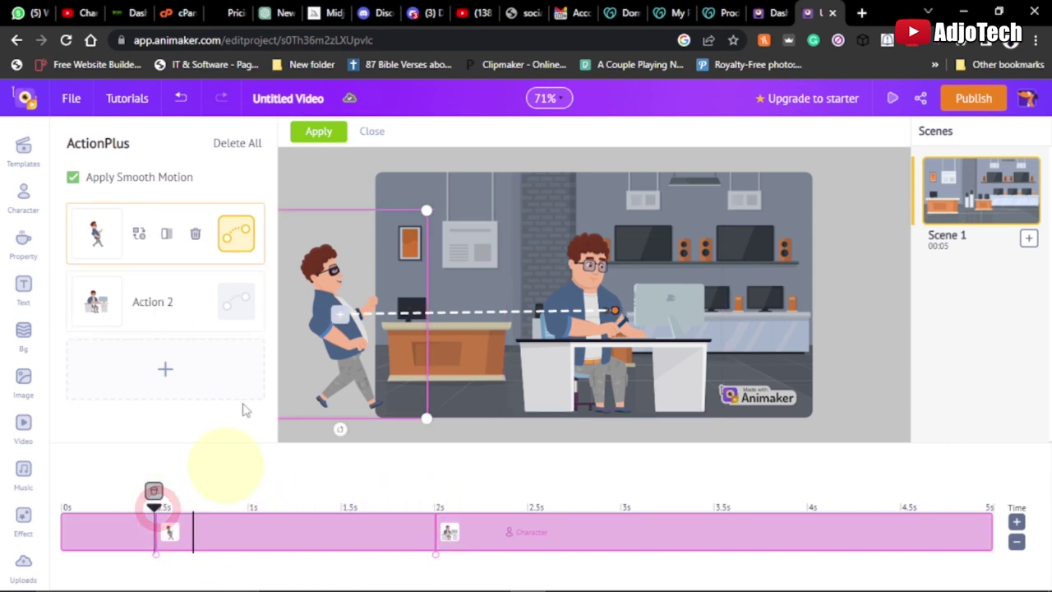
{"action": "left_click", "coordinate": [308, 131]}
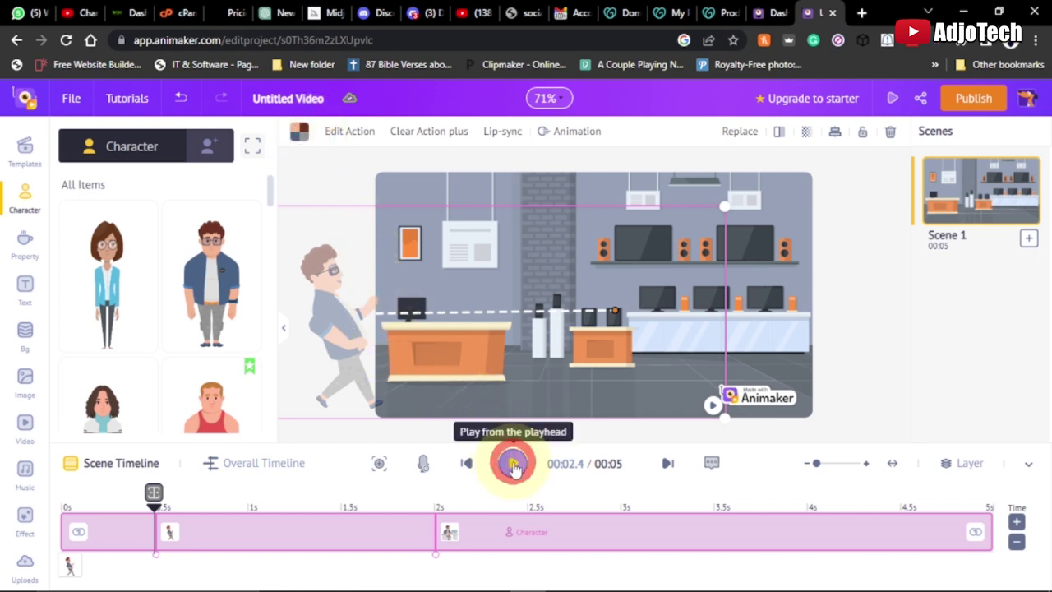
{"action": "left_click", "coordinate": [512, 466]}
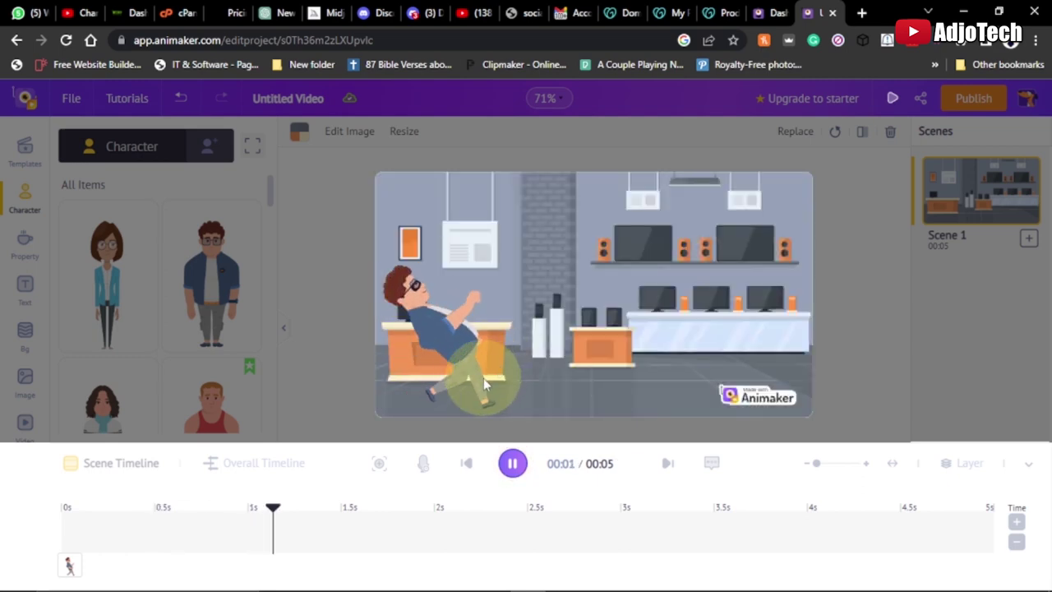
{"action": "left_click", "coordinate": [512, 463]}
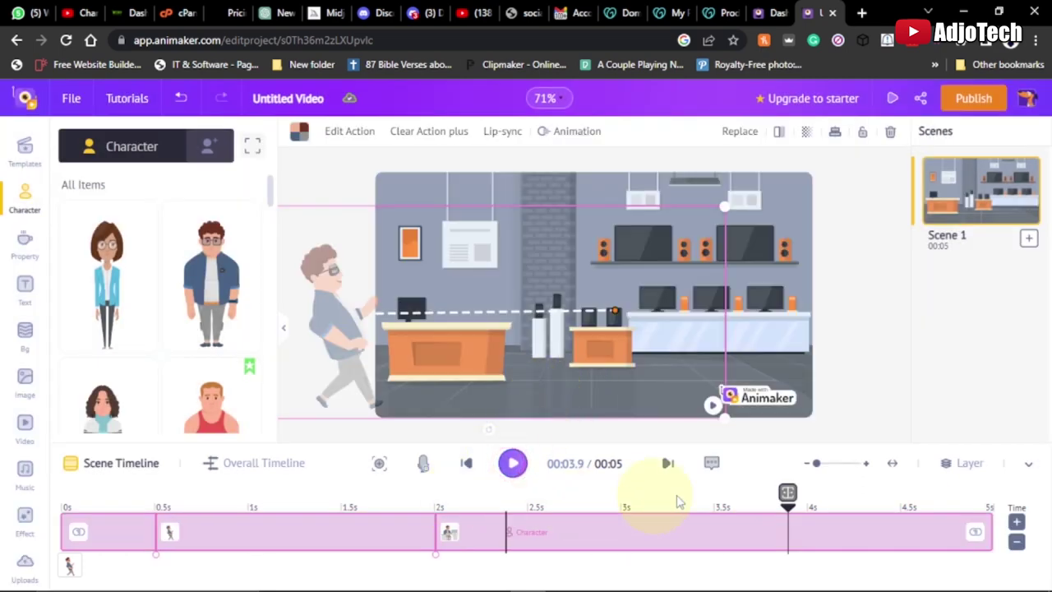
- Move the Using PC action to 3 s on the timeline, apply ActionPlus, and play the scene to check the man's movement
{"action": "left_click_drag", "start_coordinate": [787, 516], "coordinate": [441, 535]}
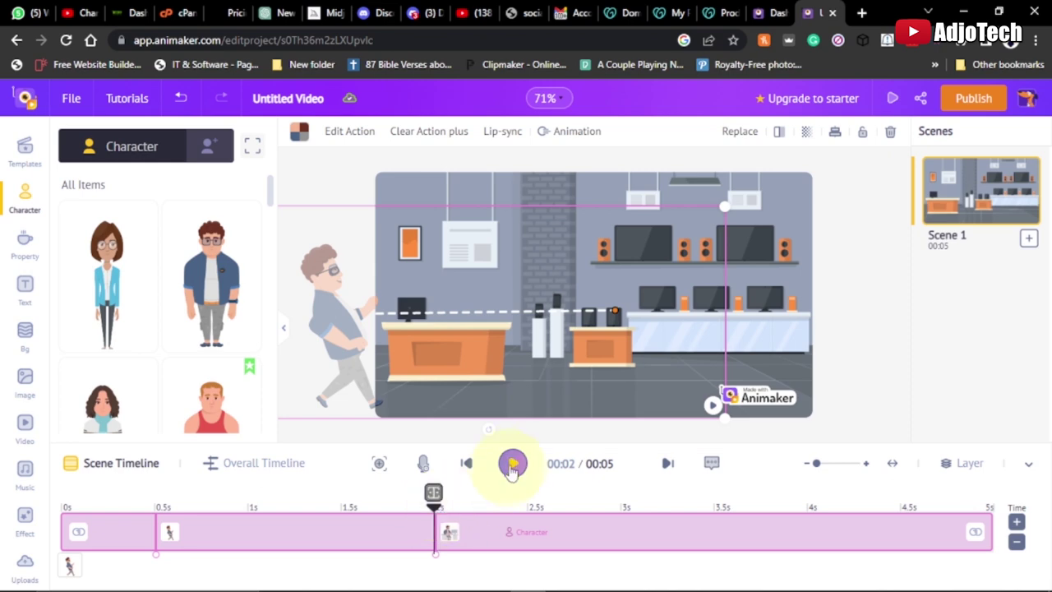
{"action": "left_click", "coordinate": [436, 508]}
{"action": "left_click_drag", "start_coordinate": [436, 509], "coordinate": [155, 514]}
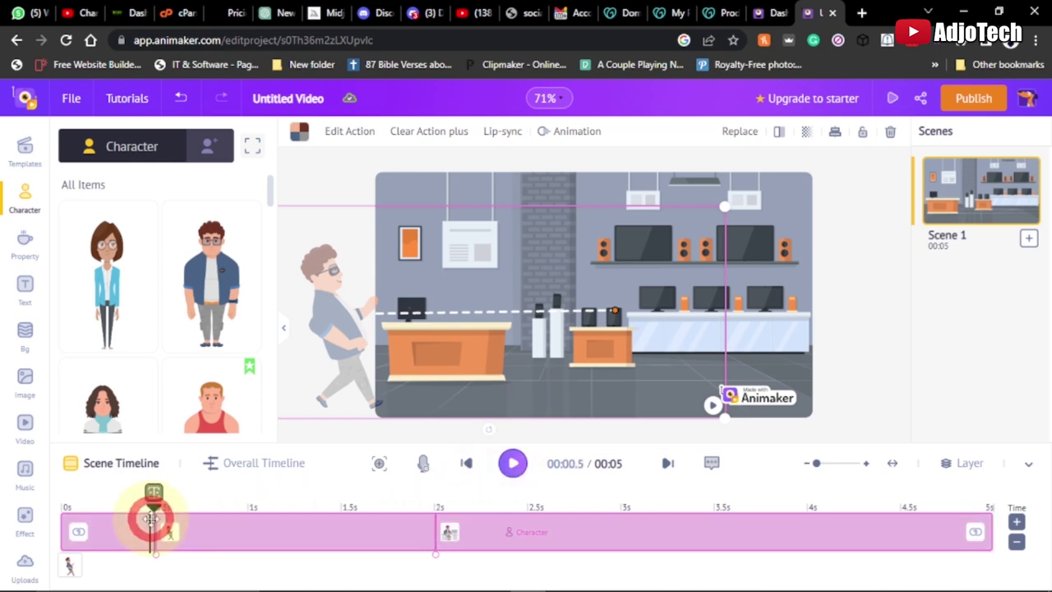
{"action": "mouse_move", "coordinate": [449, 532]}
{"action": "left_mouse_down"}
{"action": "mouse_move", "coordinate": [633, 532]}
{"action": "mouse_move", "coordinate": [137, 509]}
{"action": "left_mouse_up"}
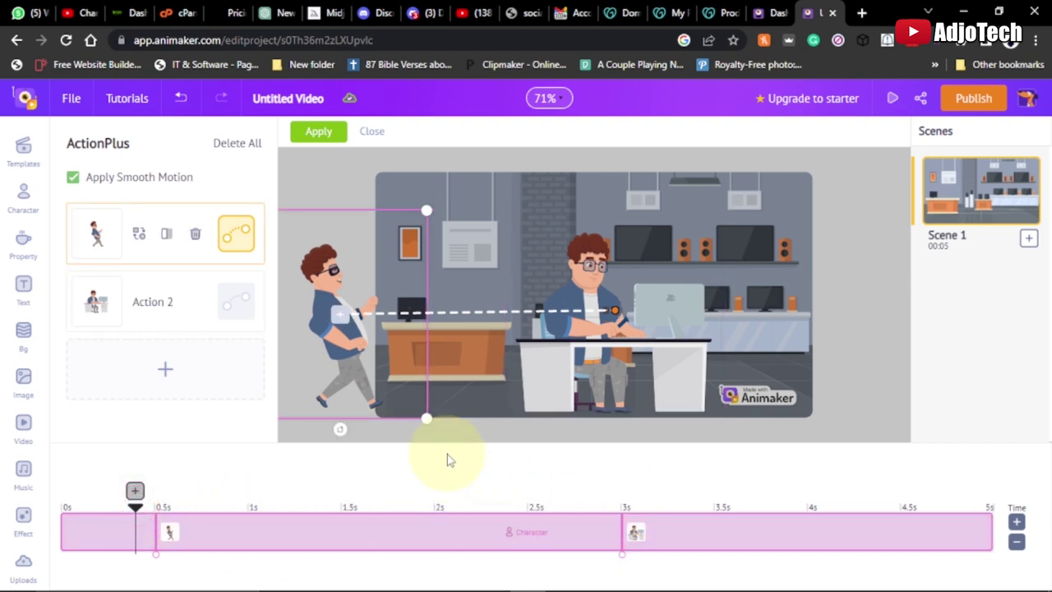
{"action": "left_click", "coordinate": [318, 133]}
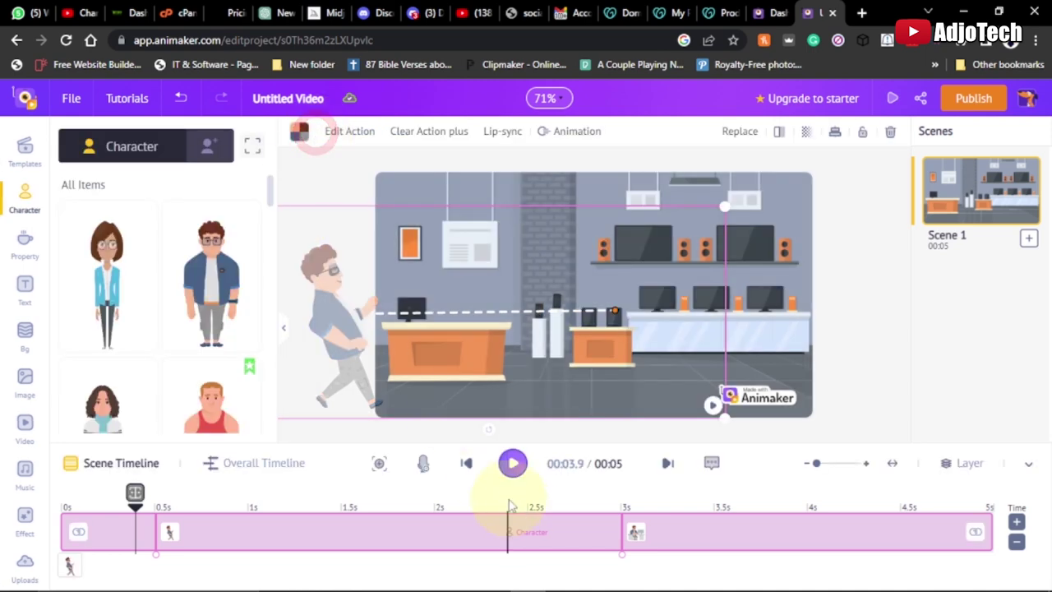
{"action": "left_click", "coordinate": [512, 464]}
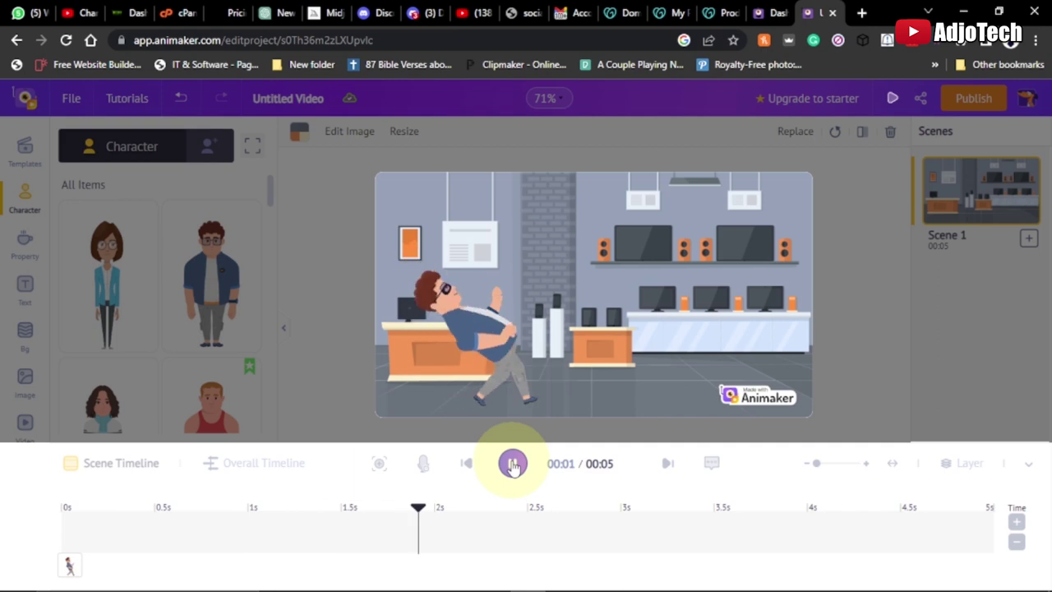
{"action": "left_click", "coordinate": [512, 464]}
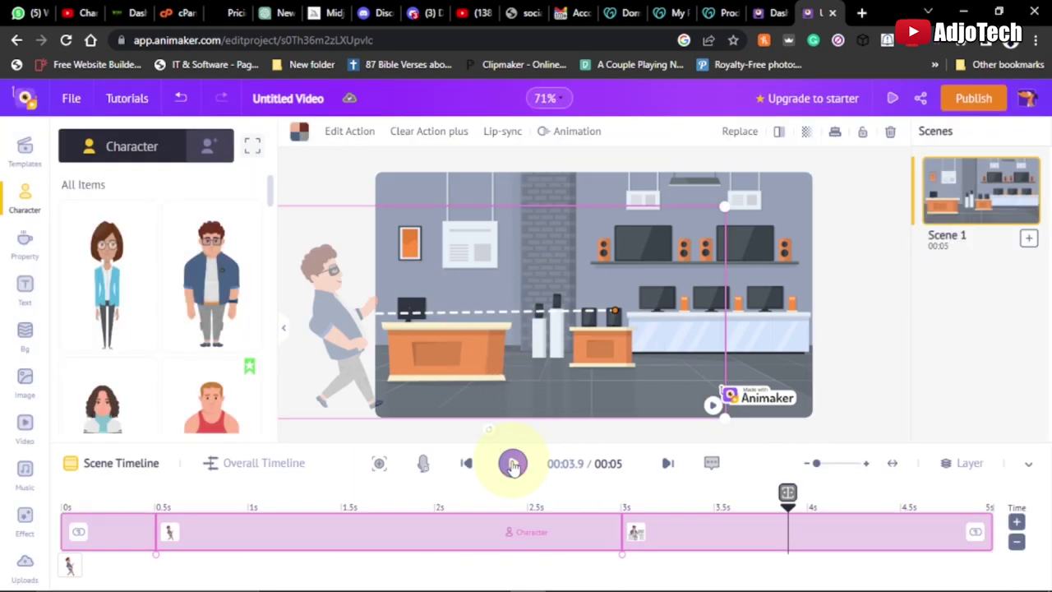
- Review the man's action timing along the scene timeline, and inspect the Using PC keyframe in ActionPlus
{"action": "left_click", "coordinate": [787, 506]}
{"action": "left_click_drag", "start_coordinate": [788, 506], "coordinate": [153, 503]}
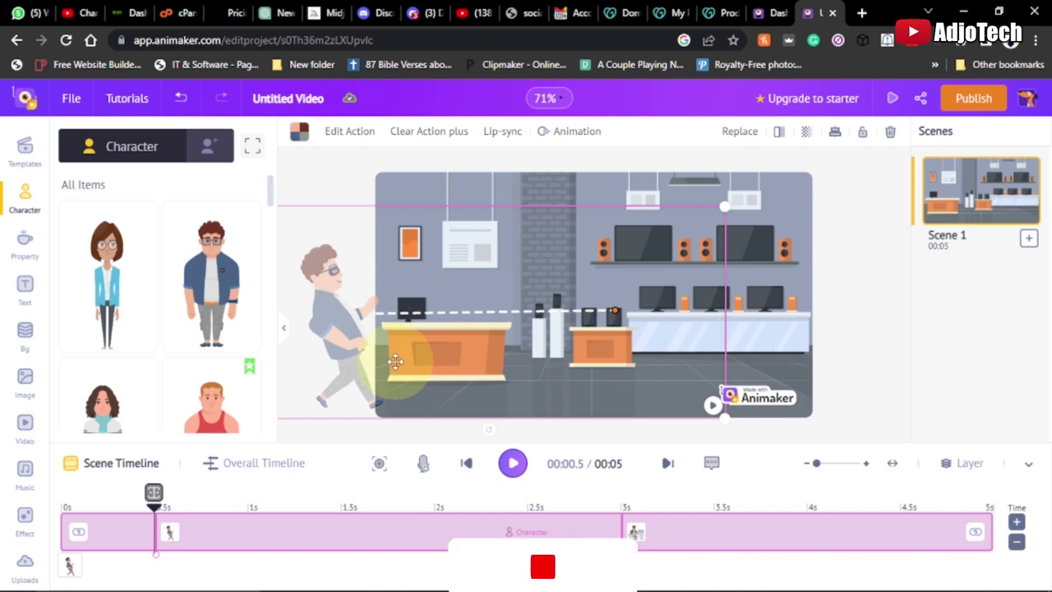
{"action": "left_click_drag", "start_coordinate": [154, 511], "coordinate": [424, 526]}
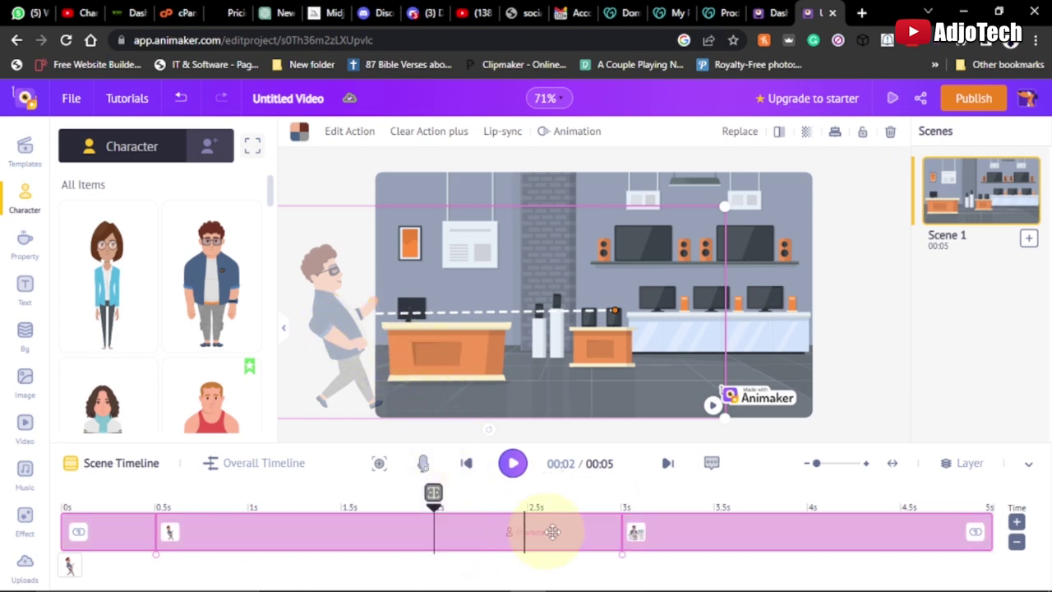
{"action": "left_click", "coordinate": [634, 532]}
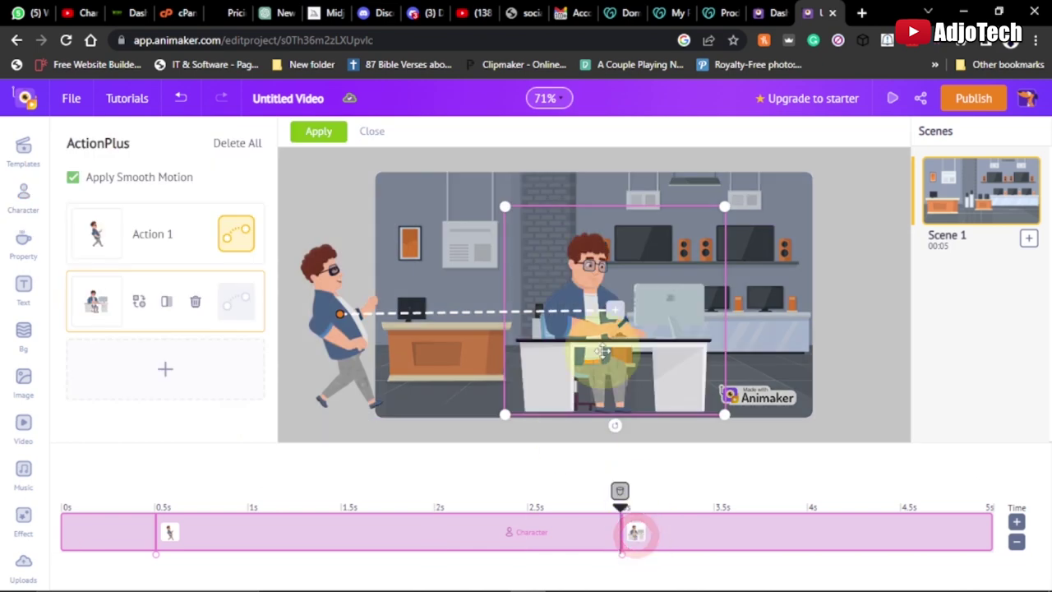
{"action": "left_click", "coordinate": [607, 332]}
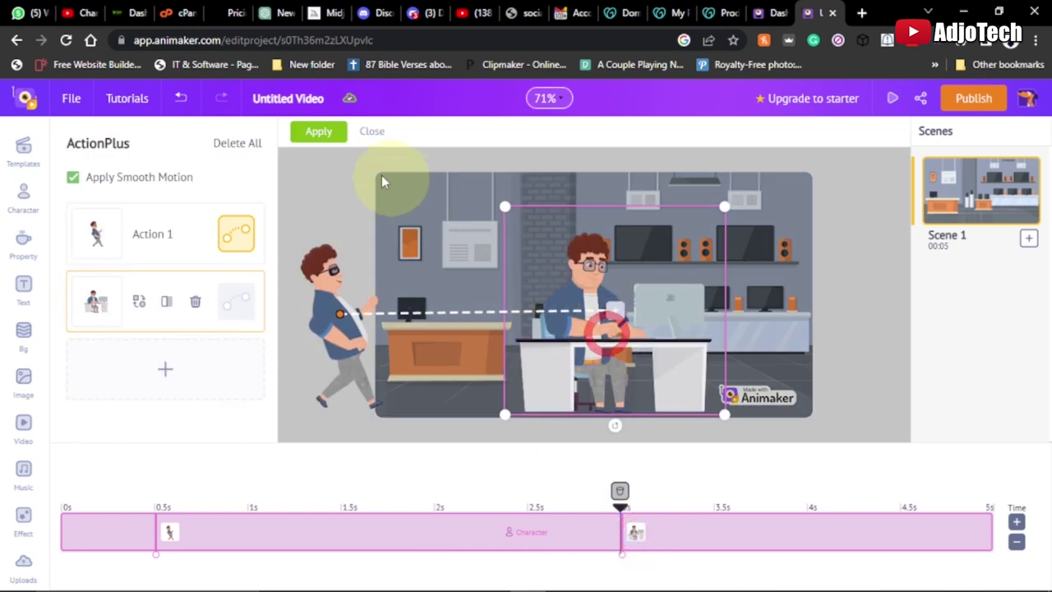
{"action": "left_click", "coordinate": [310, 131]}
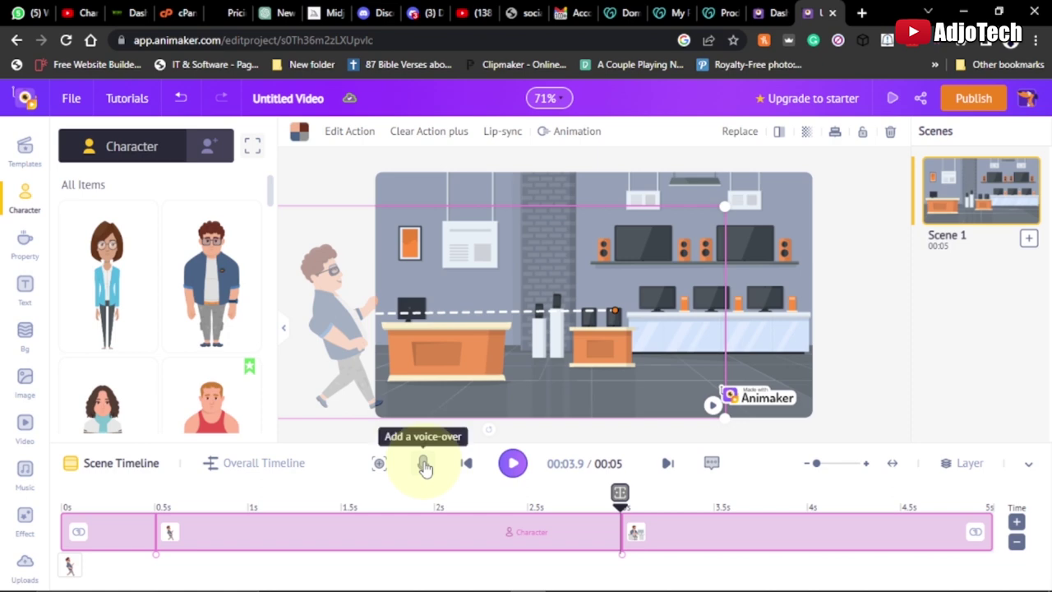
- Create a Text to Speech voiceover with the script "I am AI generated video"
{"action": "left_click", "coordinate": [426, 462]}
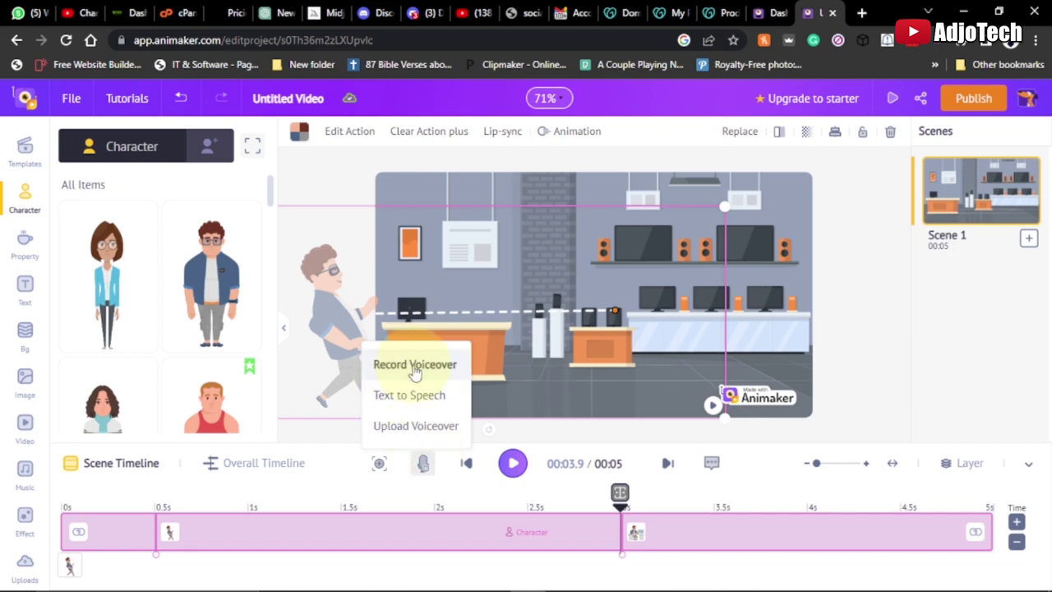
{"action": "left_click", "coordinate": [402, 394]}
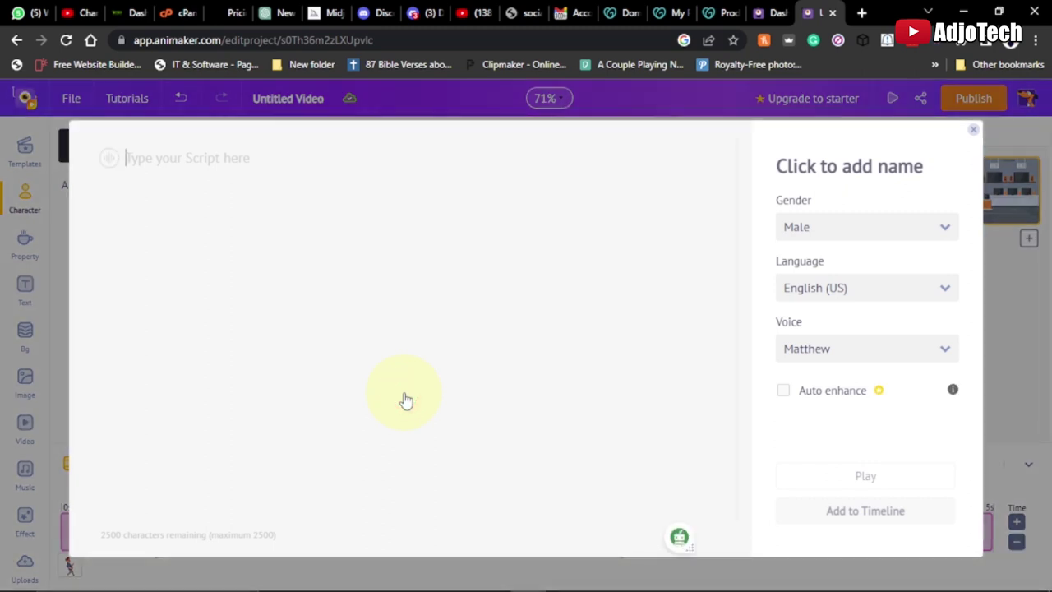
{"action": "type", "text": "I am"}
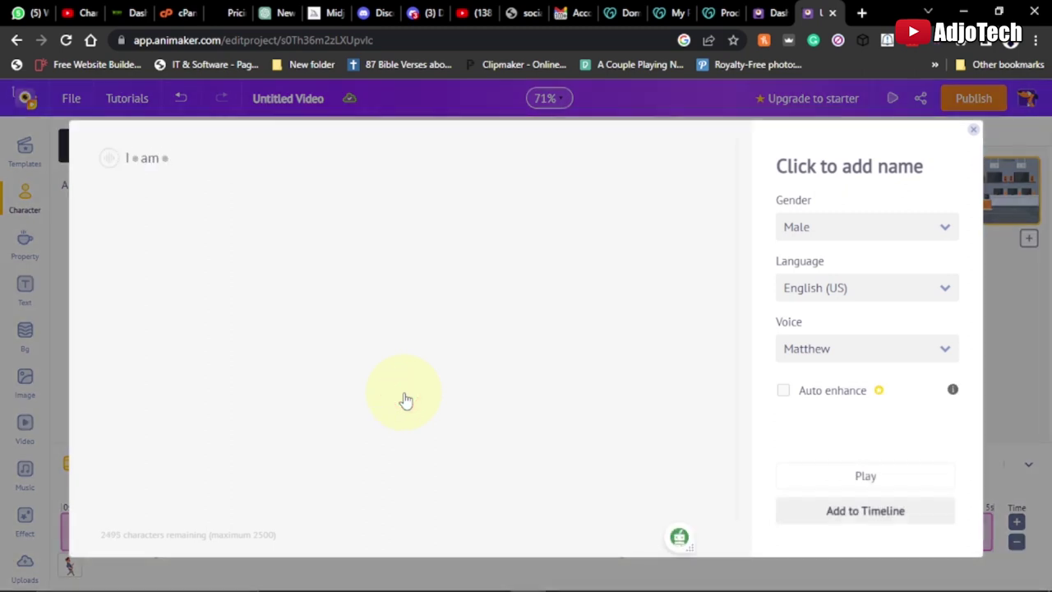
{"action": "type", "text": " I"}
{"action": "type", "text": "I generated video"}
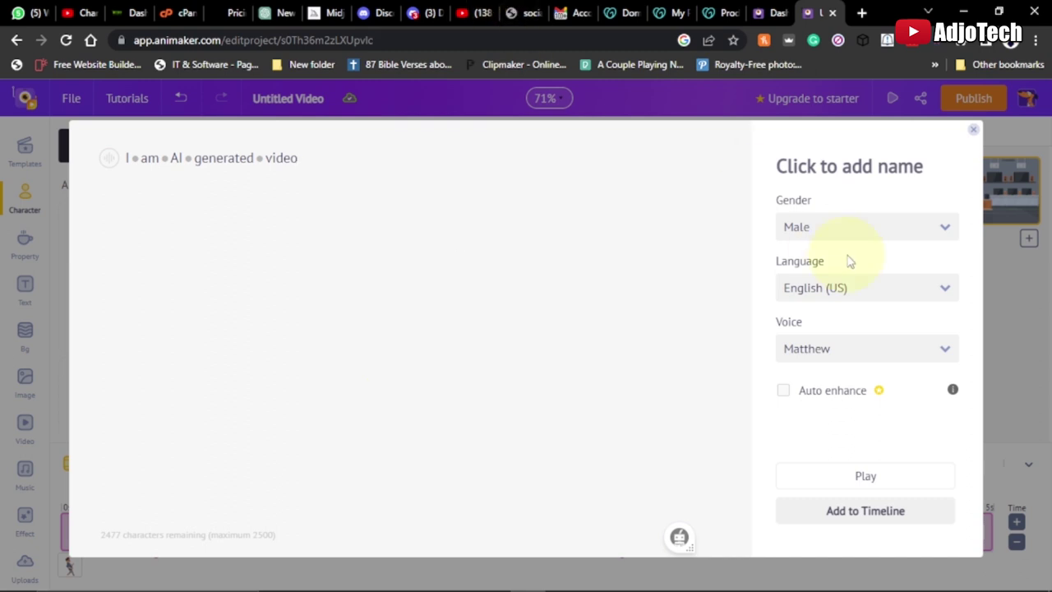
- Keep the voiceover gender Male, set the language to Arabic(Bulgarian) and the voice to Karim, and play the generated speech
{"action": "left_click", "coordinate": [807, 219]}
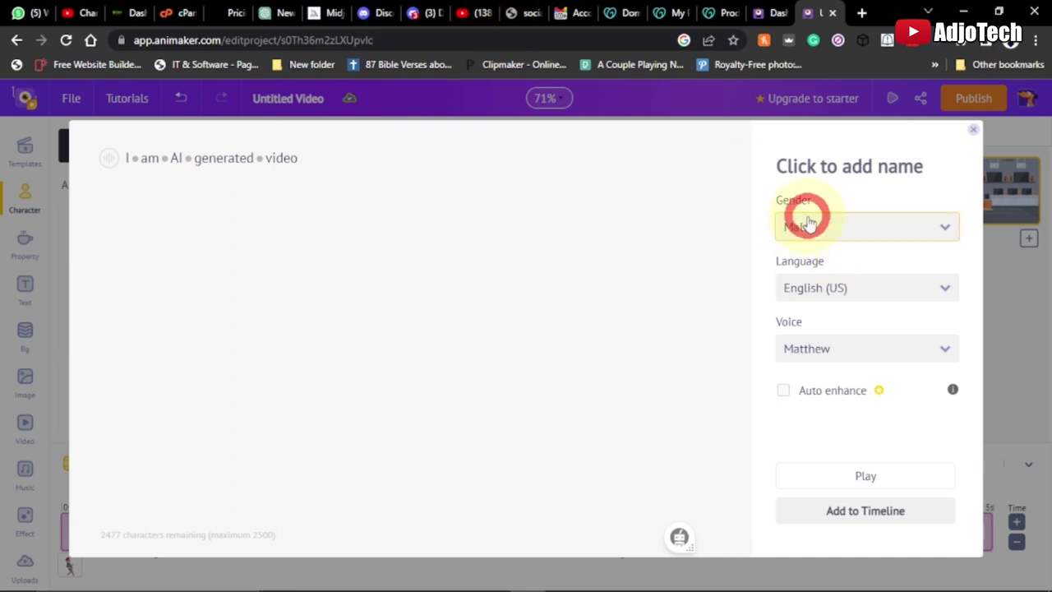
{"action": "left_click", "coordinate": [807, 219]}
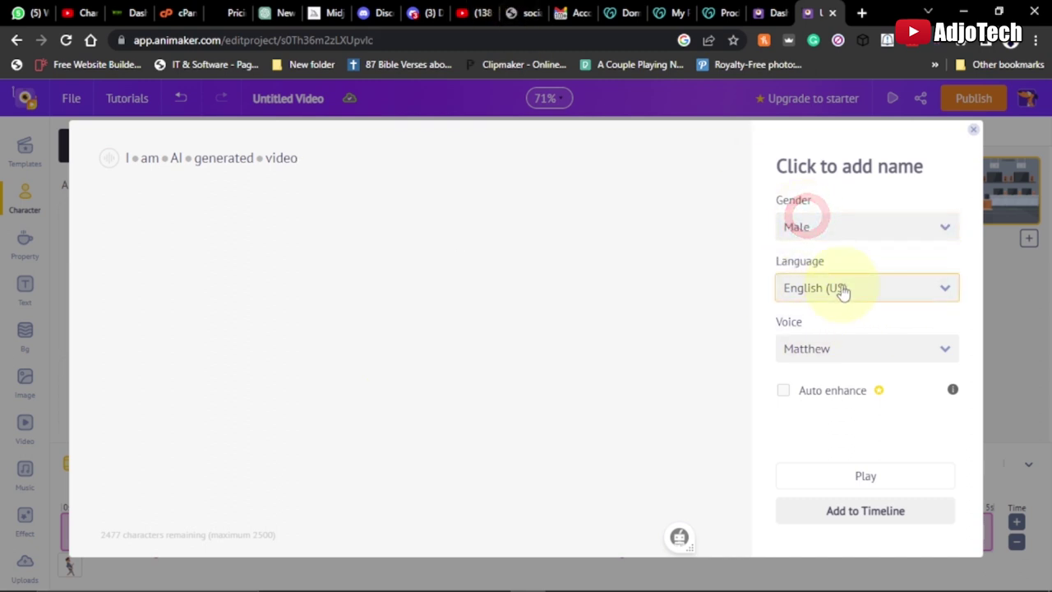
{"action": "left_click", "coordinate": [946, 287]}
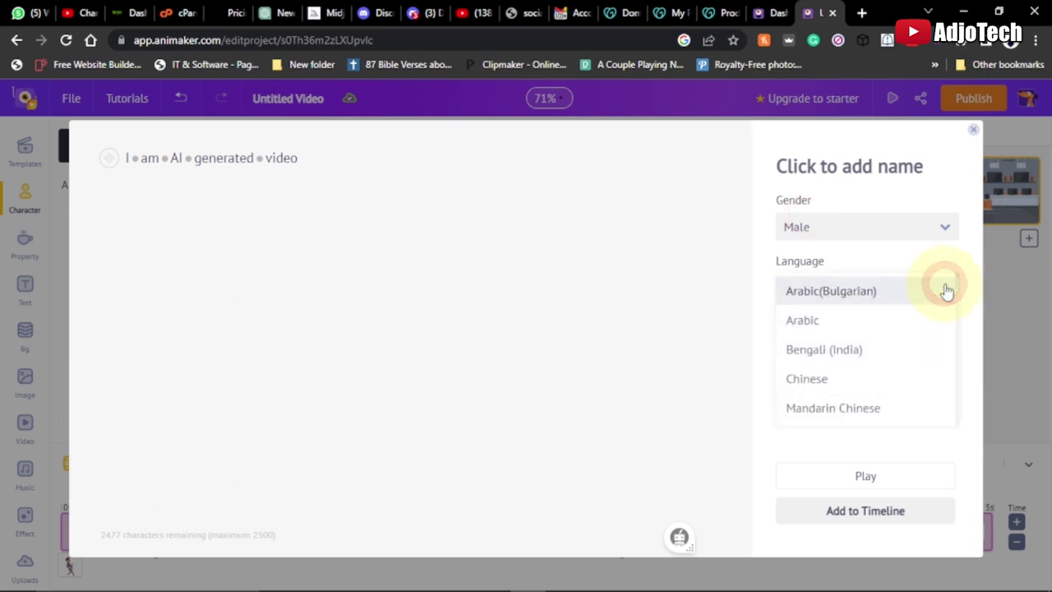
{"action": "left_click", "coordinate": [946, 289]}
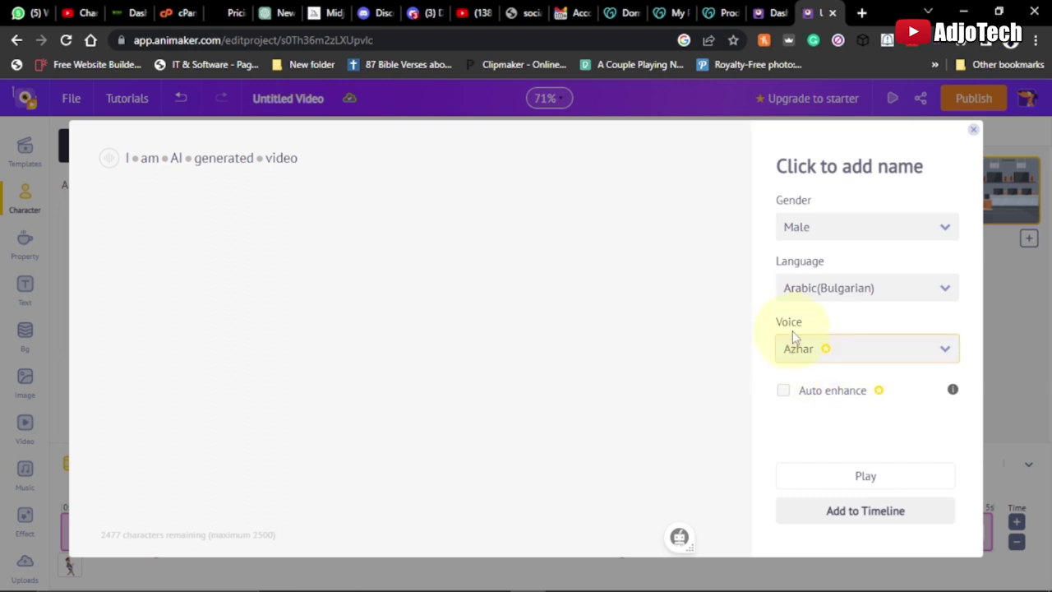
{"action": "left_click", "coordinate": [931, 352]}
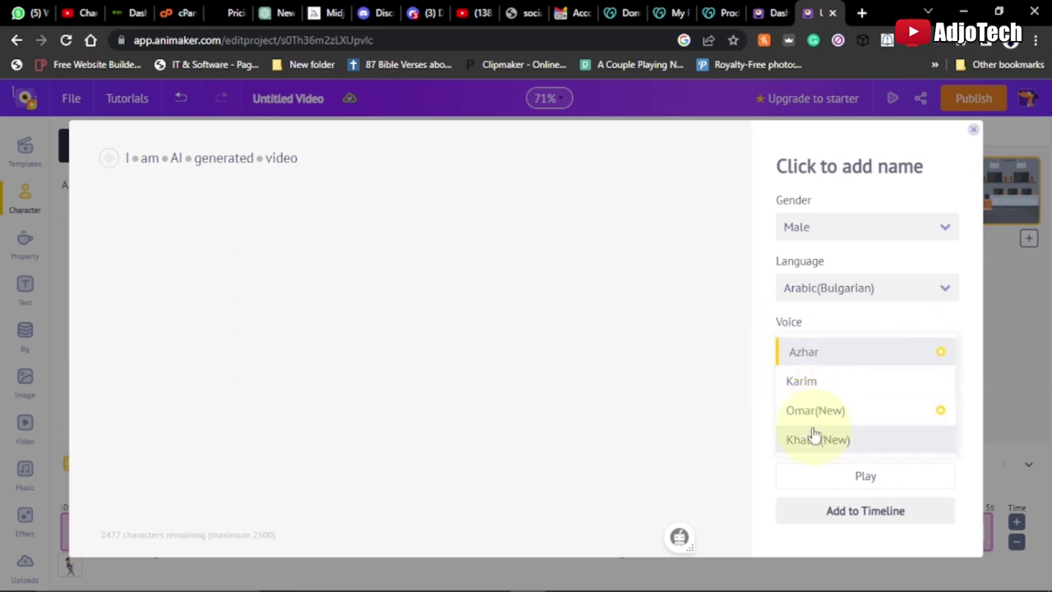
{"action": "left_click", "coordinate": [814, 385]}
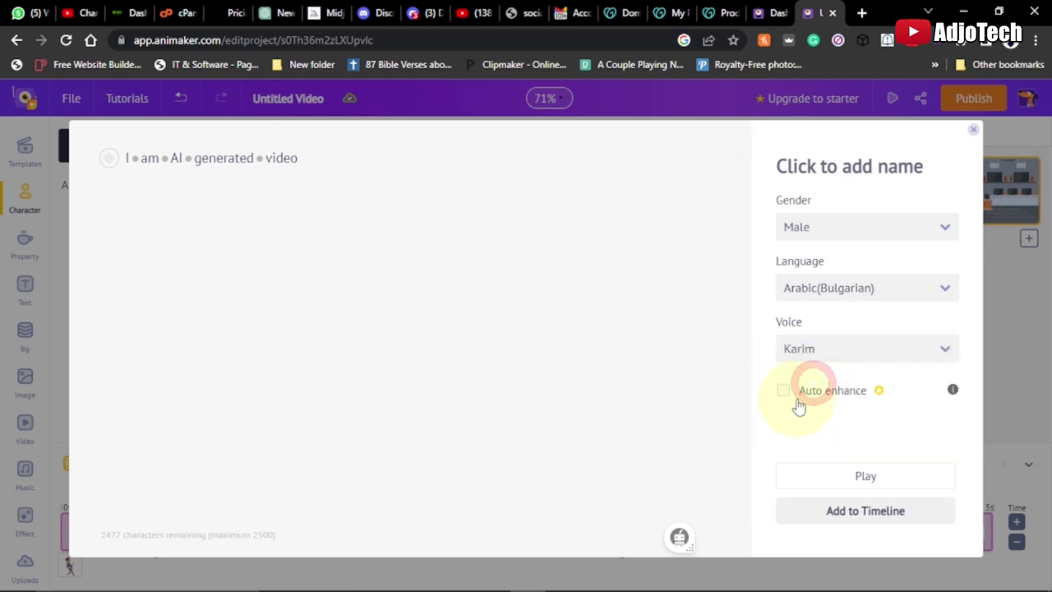
{"action": "left_click", "coordinate": [863, 478]}
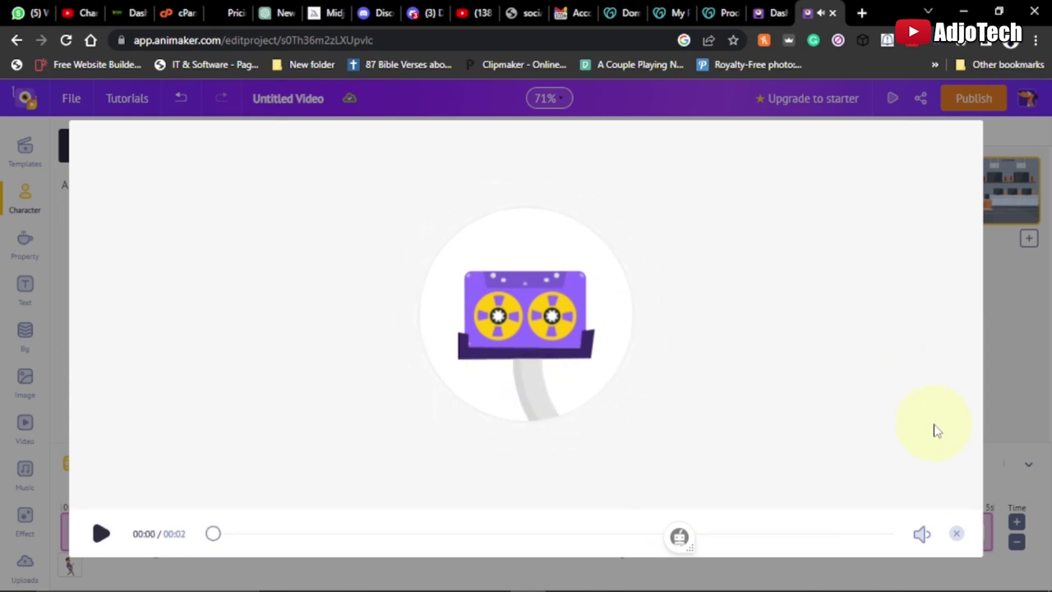
- Change the voiceover's voice to Khalid(New) and play the generated speech
{"action": "left_click", "coordinate": [956, 534]}
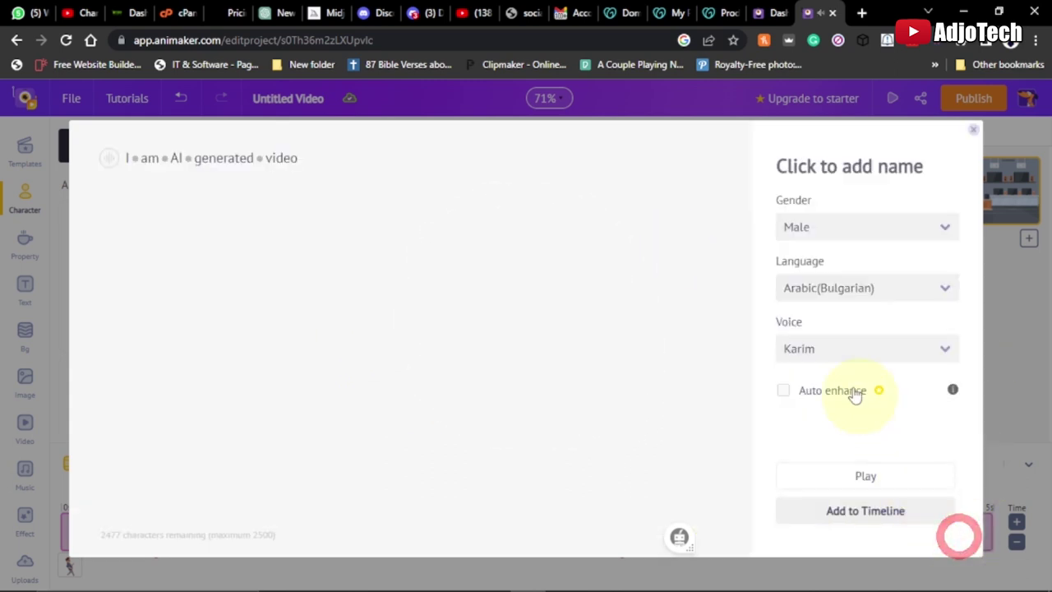
{"action": "left_click", "coordinate": [834, 349]}
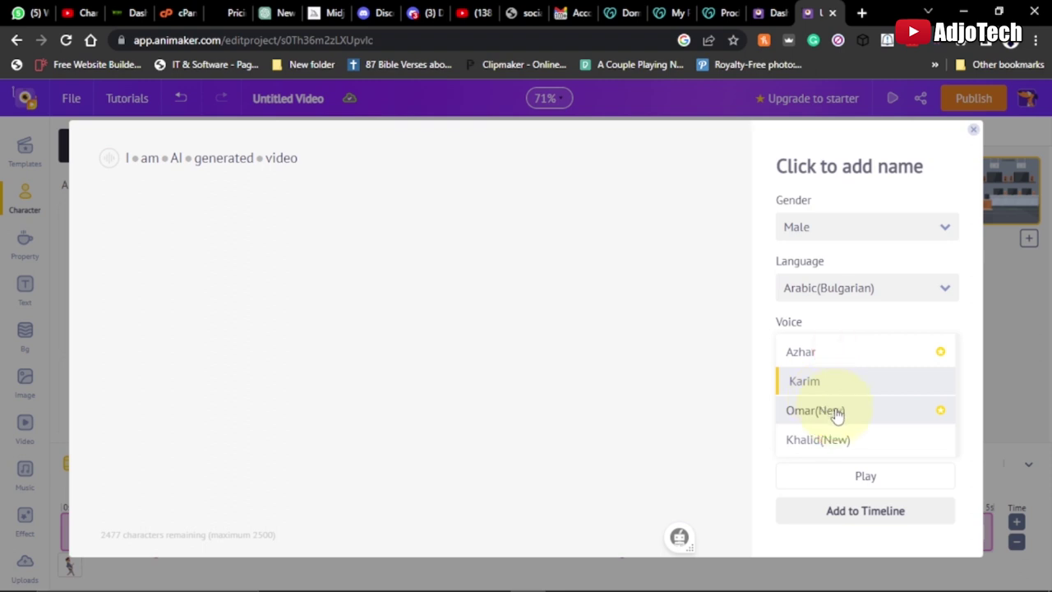
{"action": "left_click", "coordinate": [810, 440]}
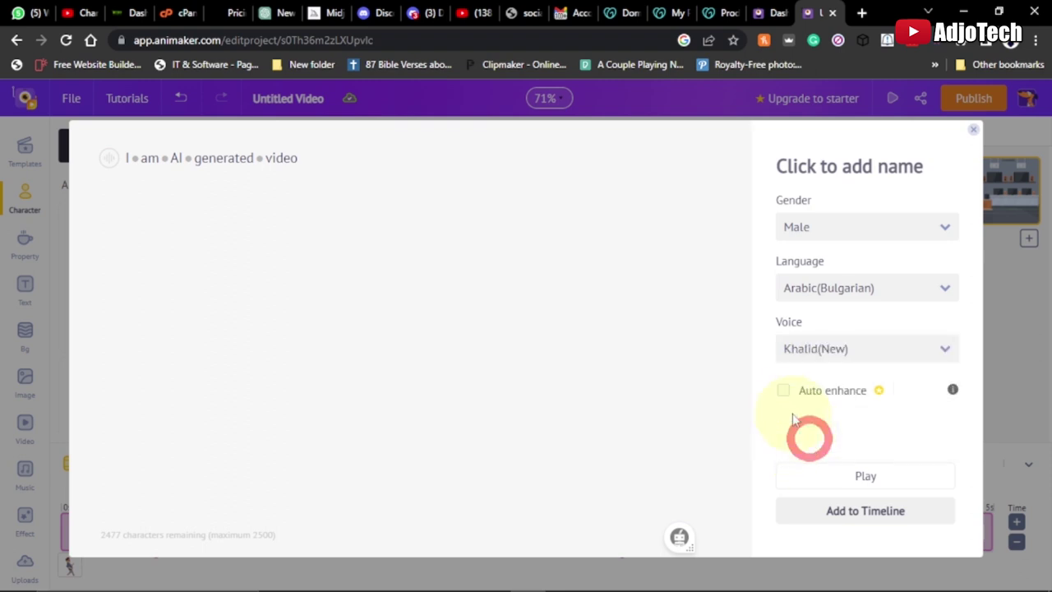
{"action": "left_click", "coordinate": [867, 480]}
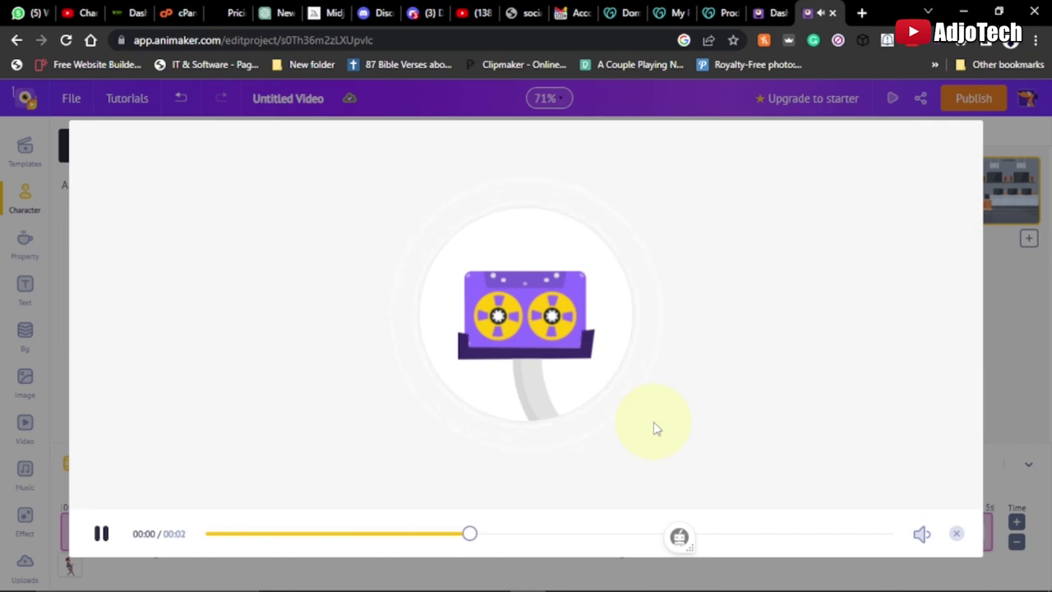
{"action": "left_click", "coordinate": [956, 533]}
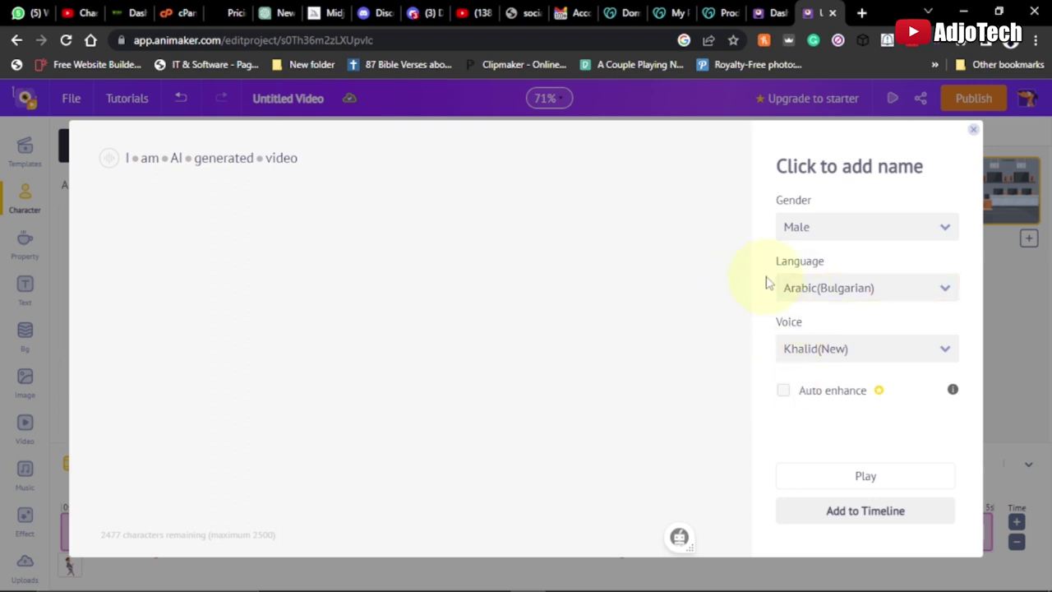
- Set the voiceover's language to British English and its voice to Jack
{"action": "left_click", "coordinate": [897, 296]}
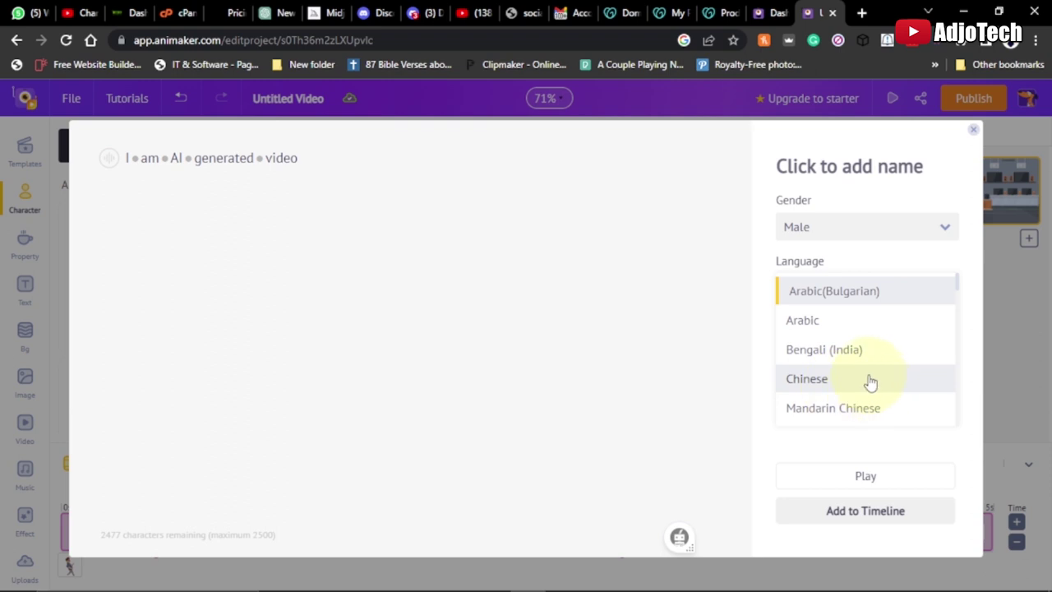
{"action": "scroll", "coordinate": [869, 381], "scroll_direction": "down", "scroll_amount": 1}
{"action": "scroll", "coordinate": [862, 383], "scroll_direction": "down", "scroll_amount": 1}
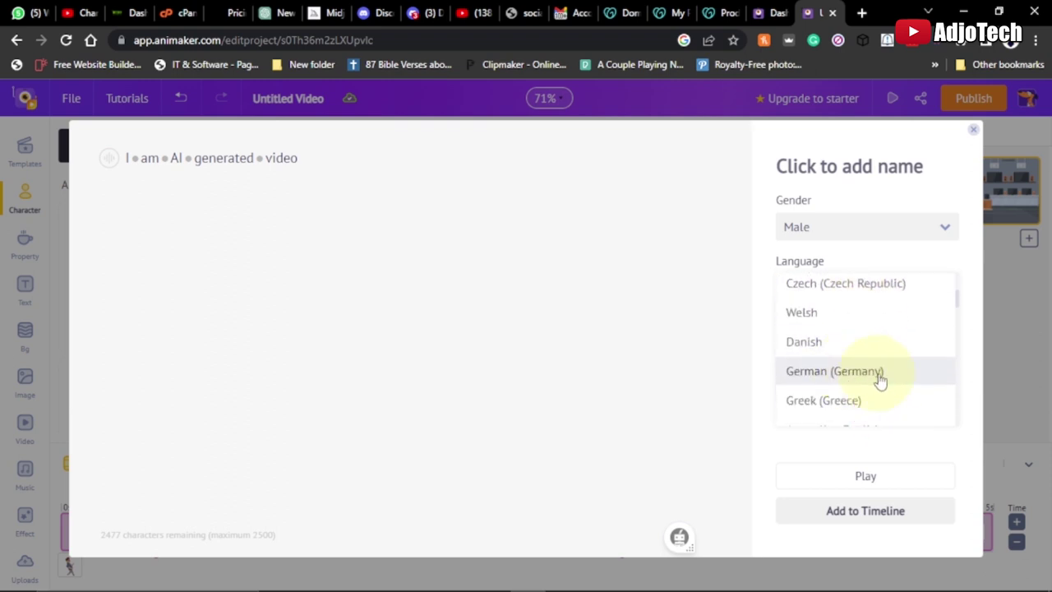
{"action": "scroll", "coordinate": [878, 377], "scroll_direction": "down", "scroll_amount": 2}
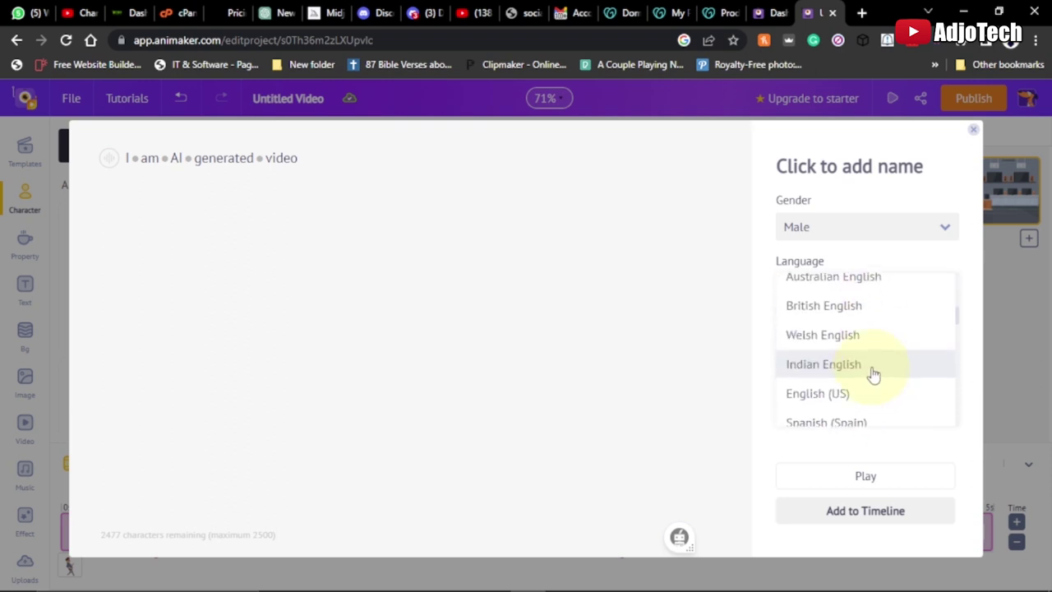
{"action": "left_click", "coordinate": [839, 306]}
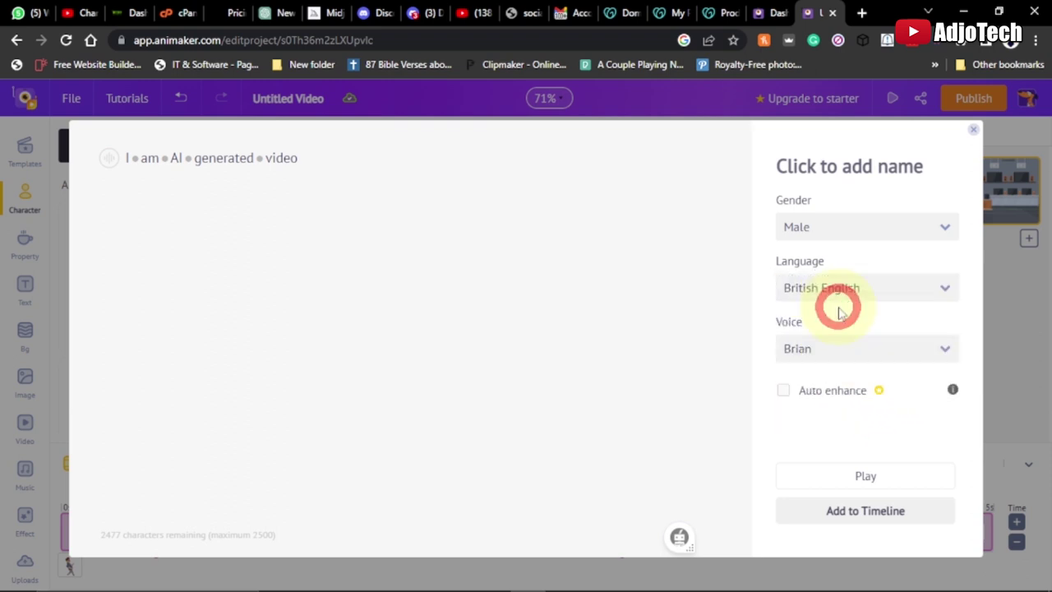
{"action": "left_click", "coordinate": [812, 349]}
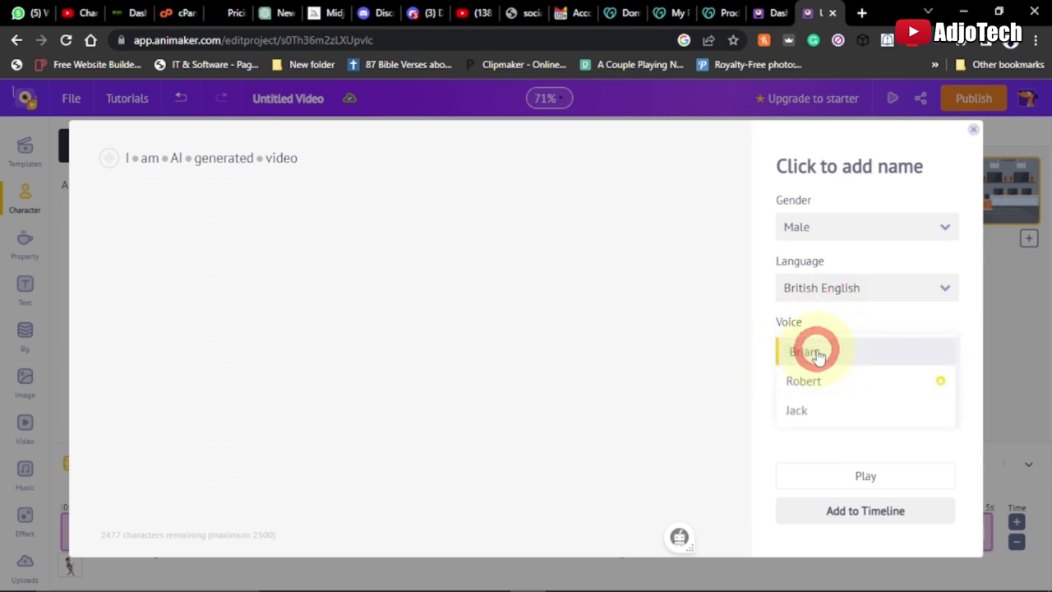
{"action": "left_click", "coordinate": [797, 411]}
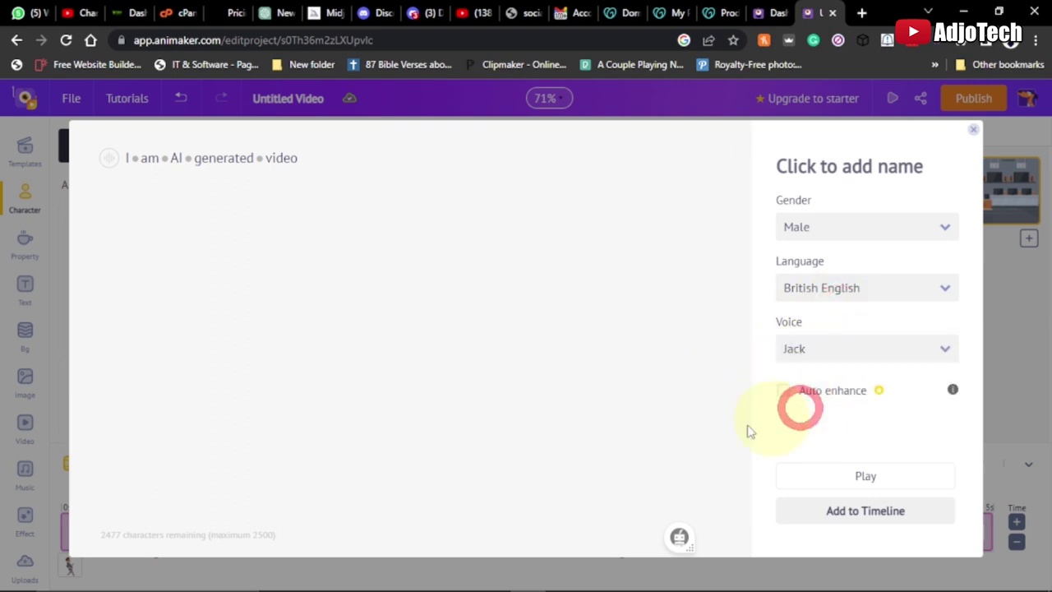
- Preview the generated speech and add it to the timeline, playing the scene to check the voiceover
{"action": "left_click", "coordinate": [865, 479]}
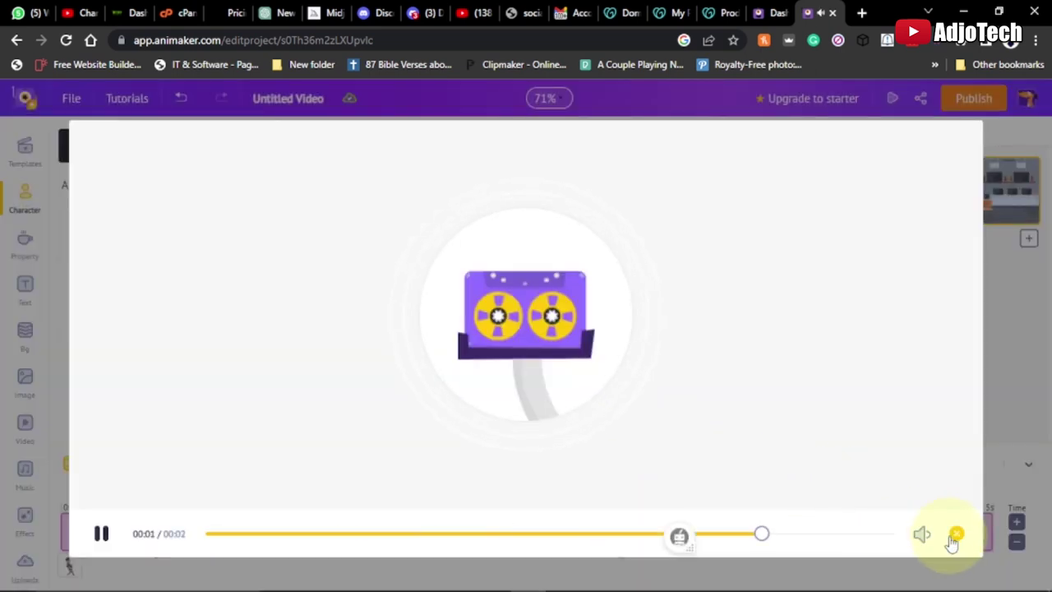
{"action": "left_click", "coordinate": [954, 536]}
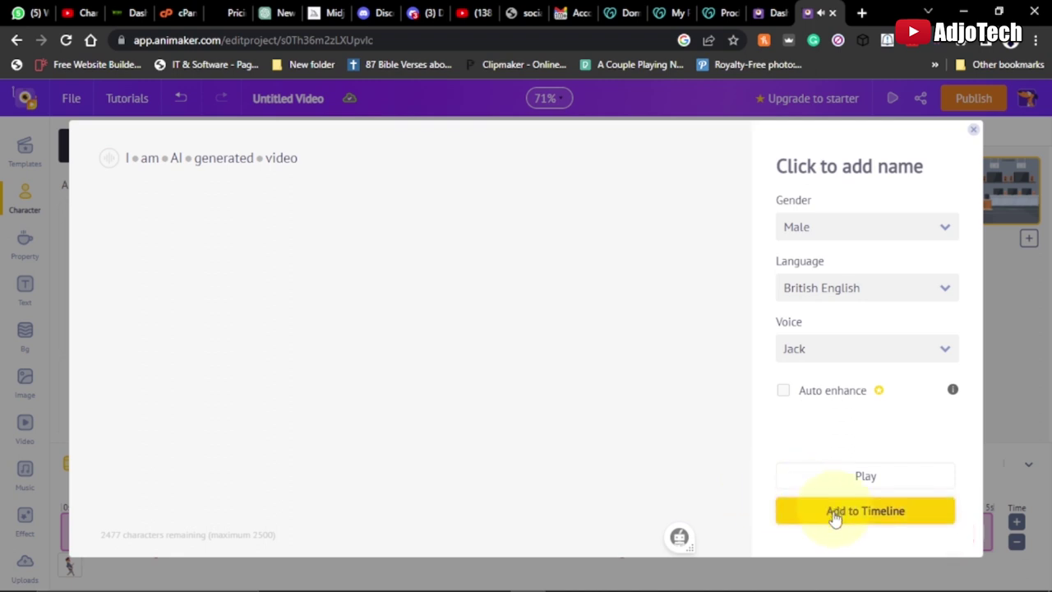
{"action": "left_click", "coordinate": [850, 513]}
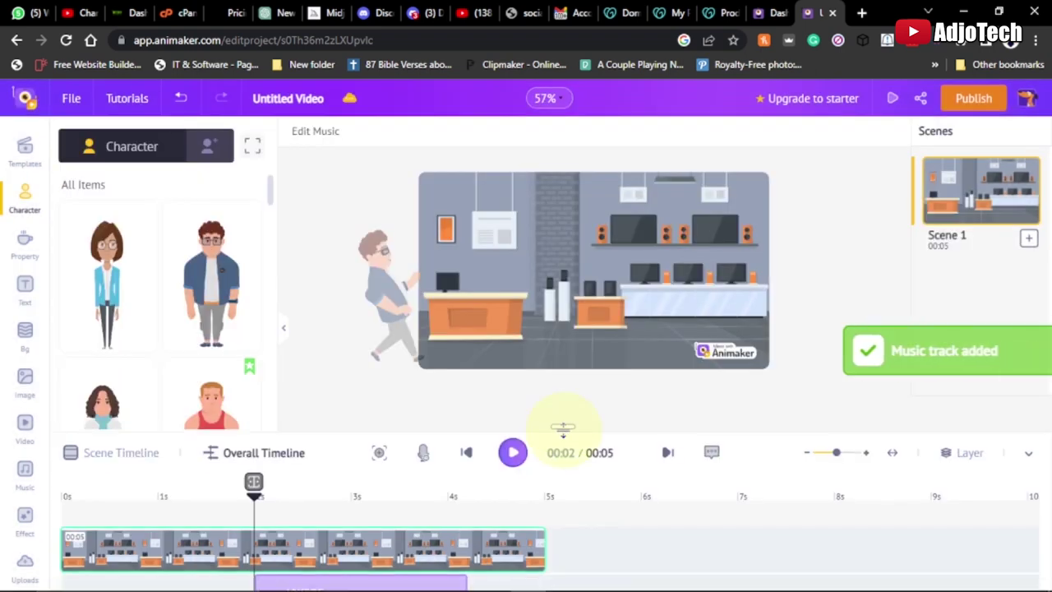
{"action": "left_click", "coordinate": [513, 414]}
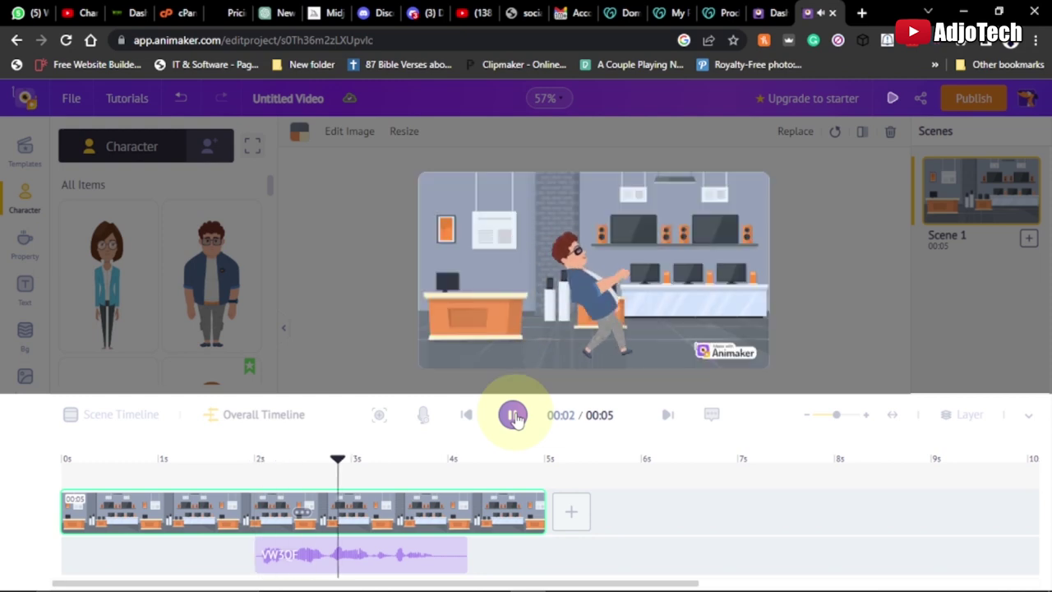
{"action": "left_click", "coordinate": [513, 415]}
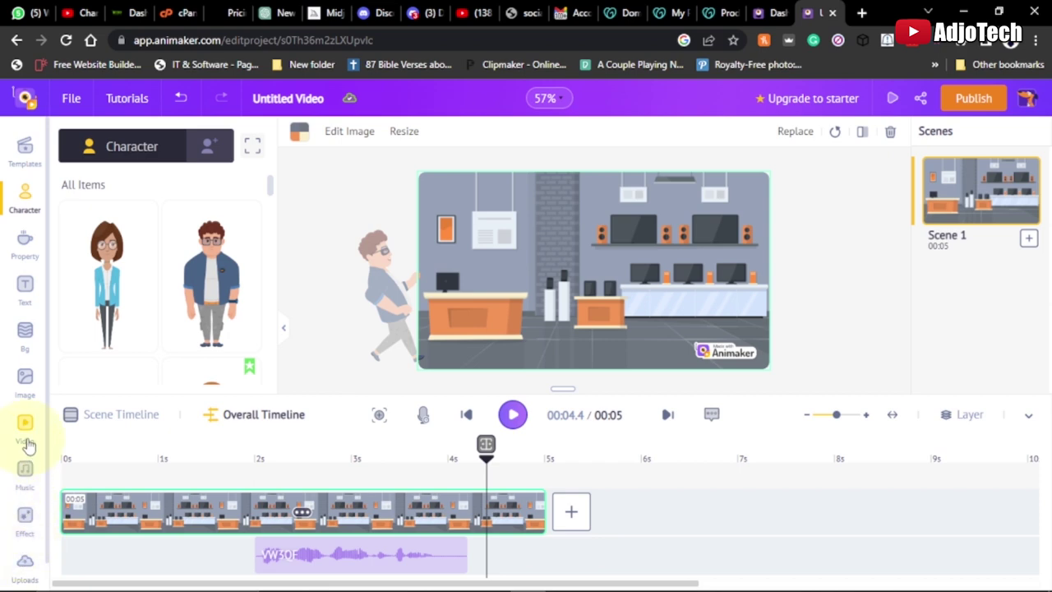
- Open the music library and filter it to show only Free tracks
{"action": "left_click", "coordinate": [26, 477]}
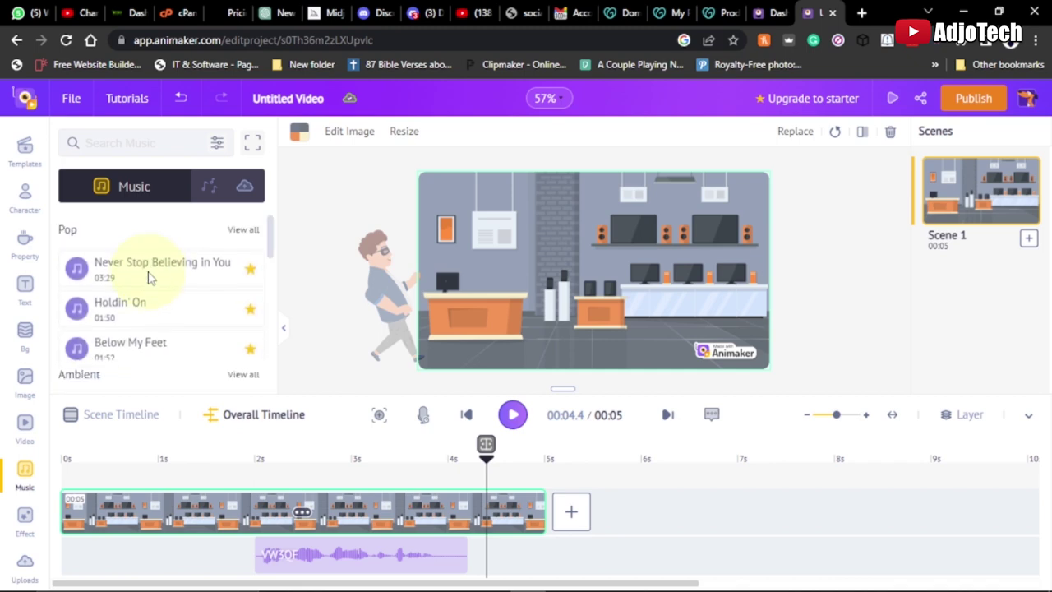
{"action": "scroll", "coordinate": [149, 280], "scroll_direction": "down", "scroll_amount": 2}
{"action": "scroll", "coordinate": [150, 280], "scroll_direction": "down", "scroll_amount": 1}
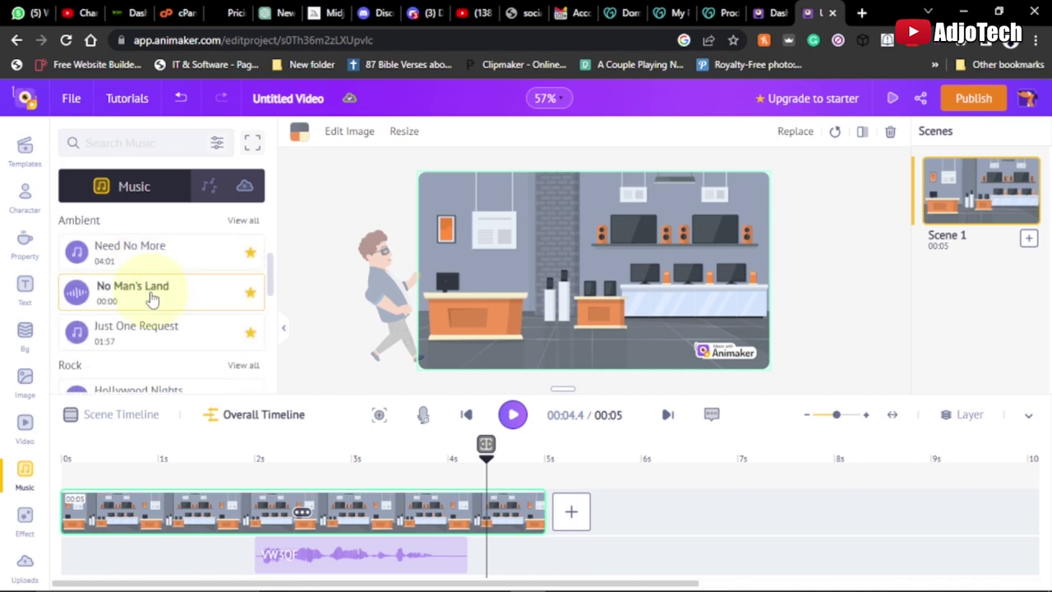
{"action": "left_click", "coordinate": [217, 143]}
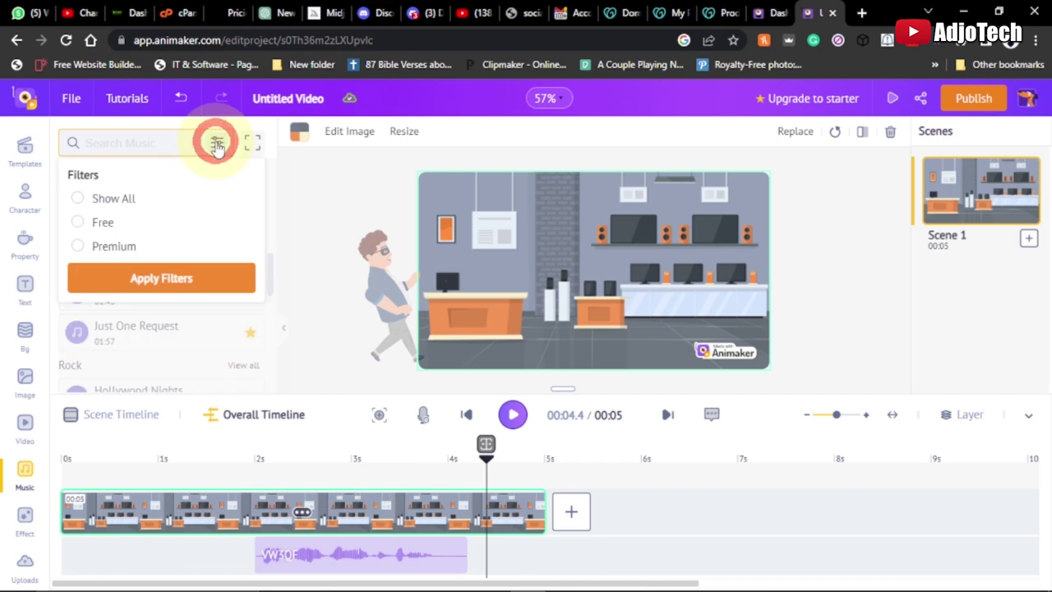
{"action": "left_click", "coordinate": [77, 223]}
{"action": "left_click", "coordinate": [156, 278]}
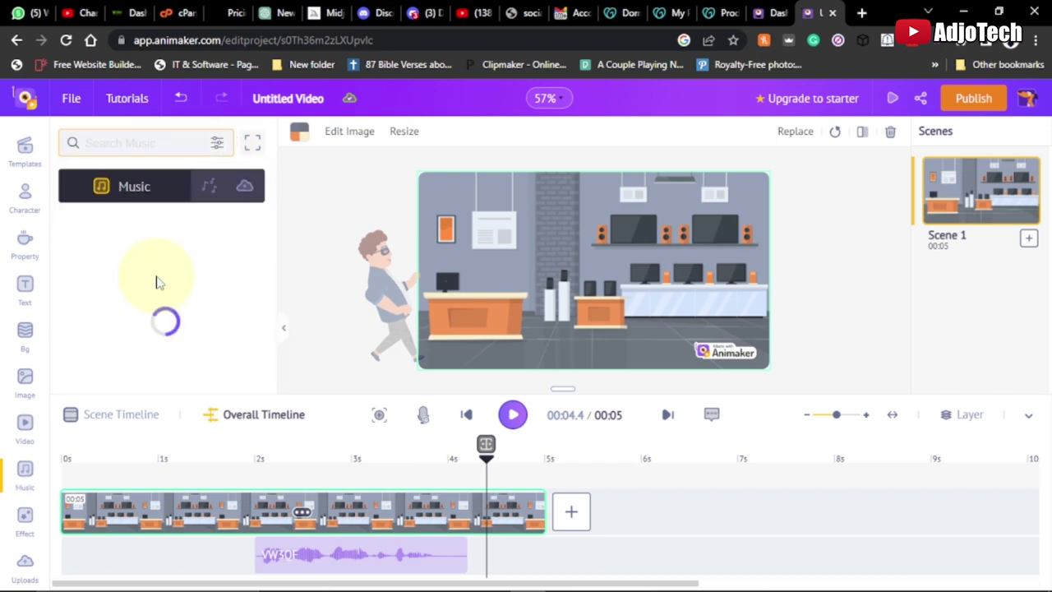
- Browse the free music tracks and move the playhead back to about 0.1 s on the overall timeline
{"action": "left_click", "coordinate": [176, 274]}
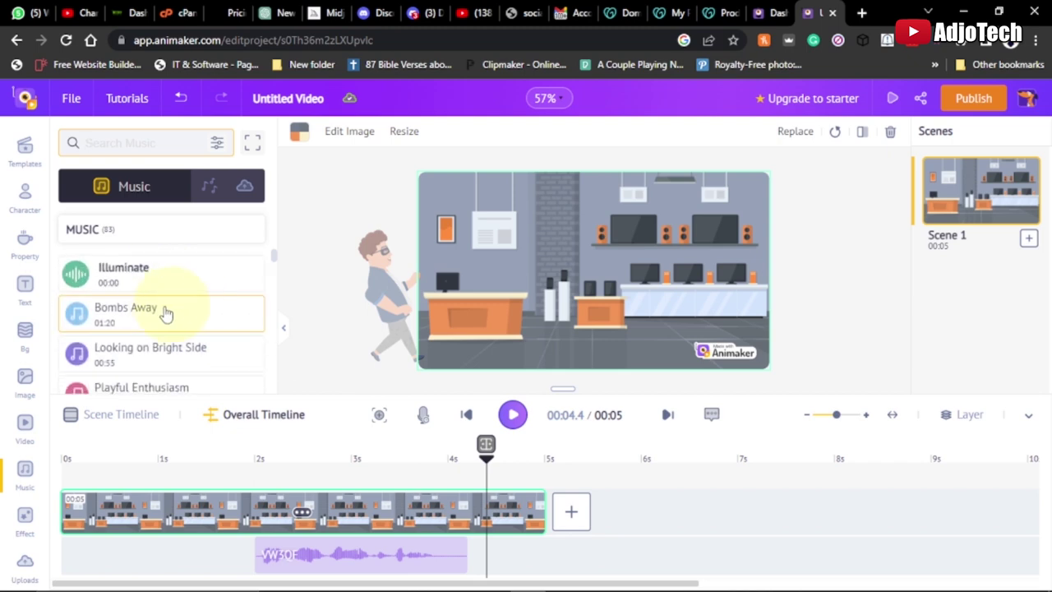
{"action": "scroll", "coordinate": [182, 319], "scroll_direction": "down", "scroll_amount": 4}
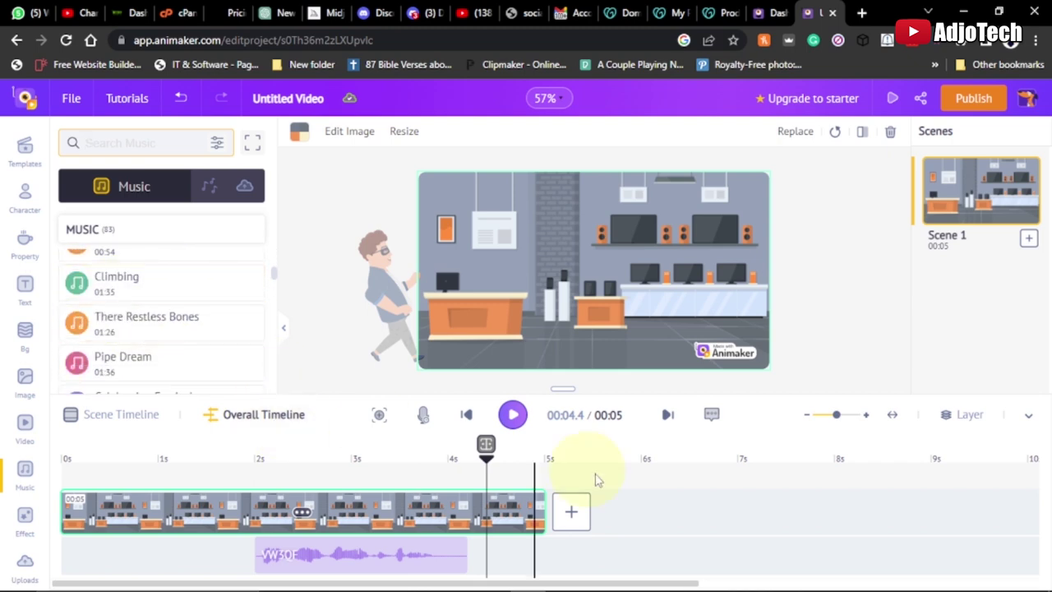
{"action": "left_click", "coordinate": [253, 349]}
{"action": "left_click", "coordinate": [255, 339]}
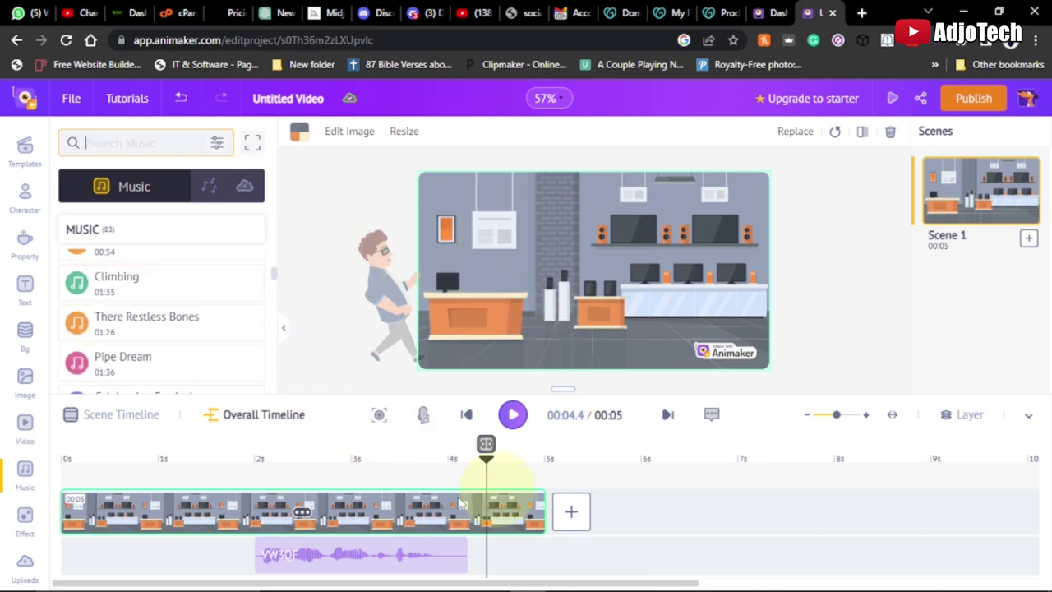
{"action": "left_click_drag", "start_coordinate": [486, 447], "coordinate": [72, 478]}
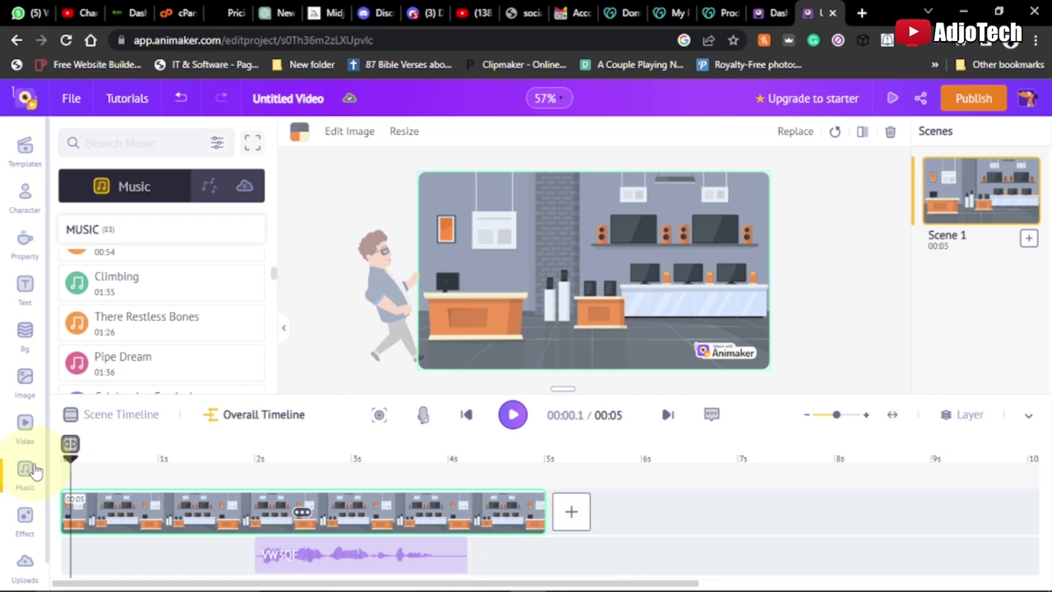
- Export the project as a video download at HD 720p with the mp4 file type
{"action": "left_click", "coordinate": [971, 100]}
{"action": "left_click", "coordinate": [939, 144]}
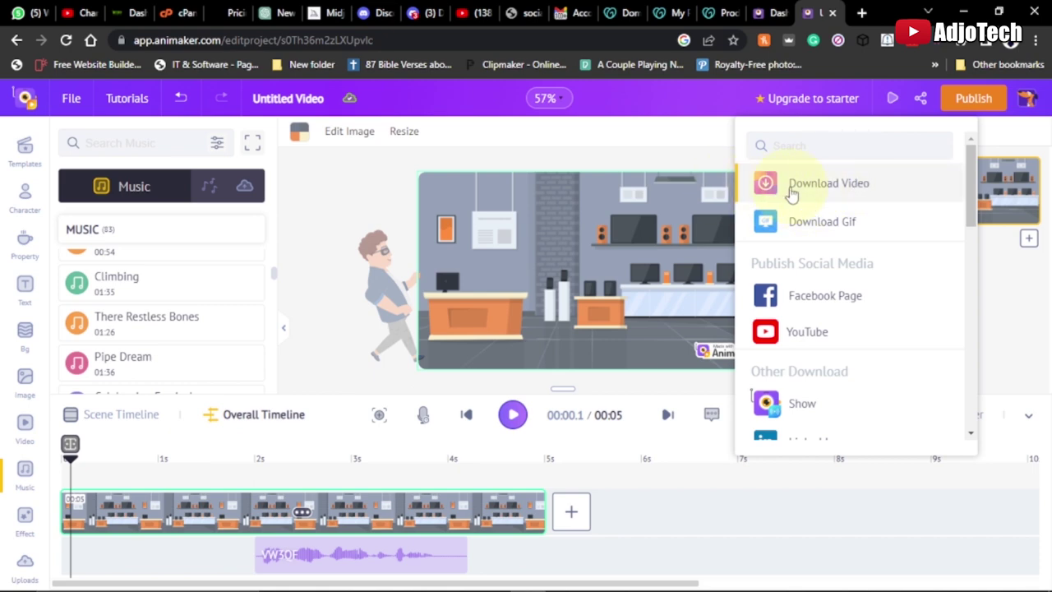
{"action": "left_click", "coordinate": [838, 193]}
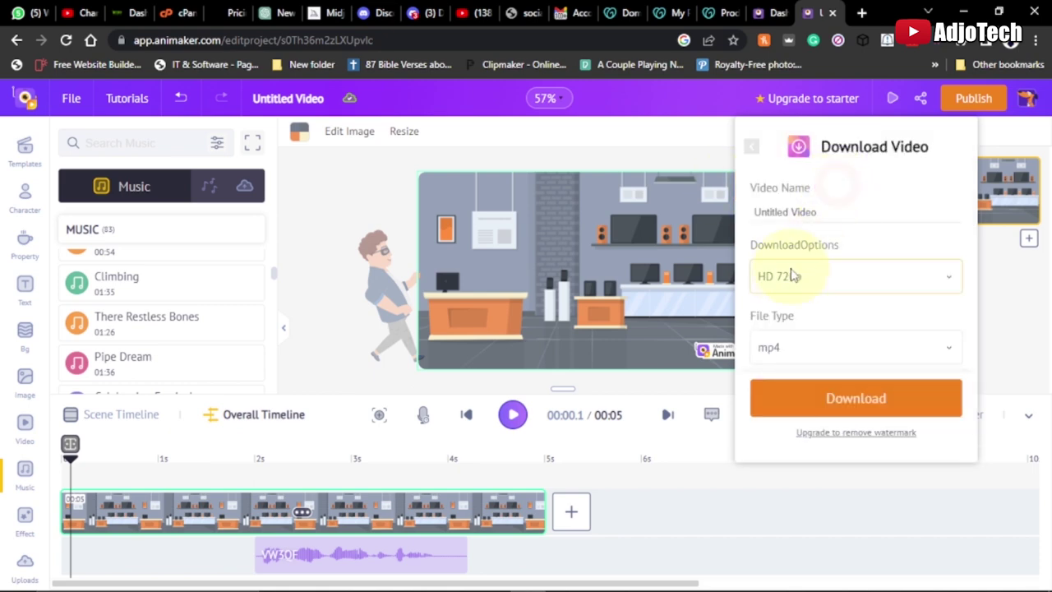
{"action": "left_click", "coordinate": [874, 278]}
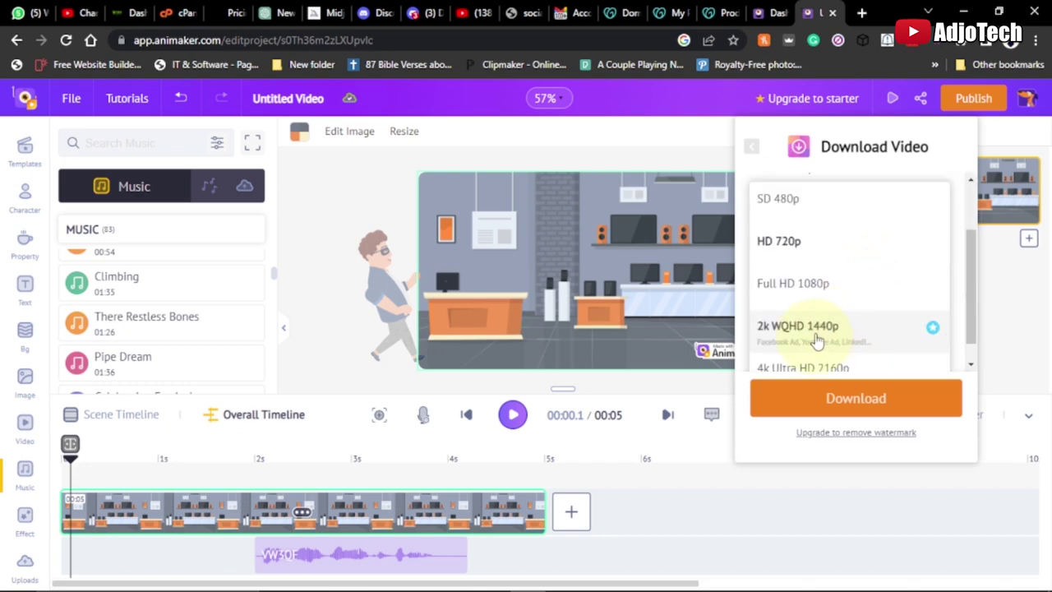
{"action": "left_click", "coordinate": [820, 243]}
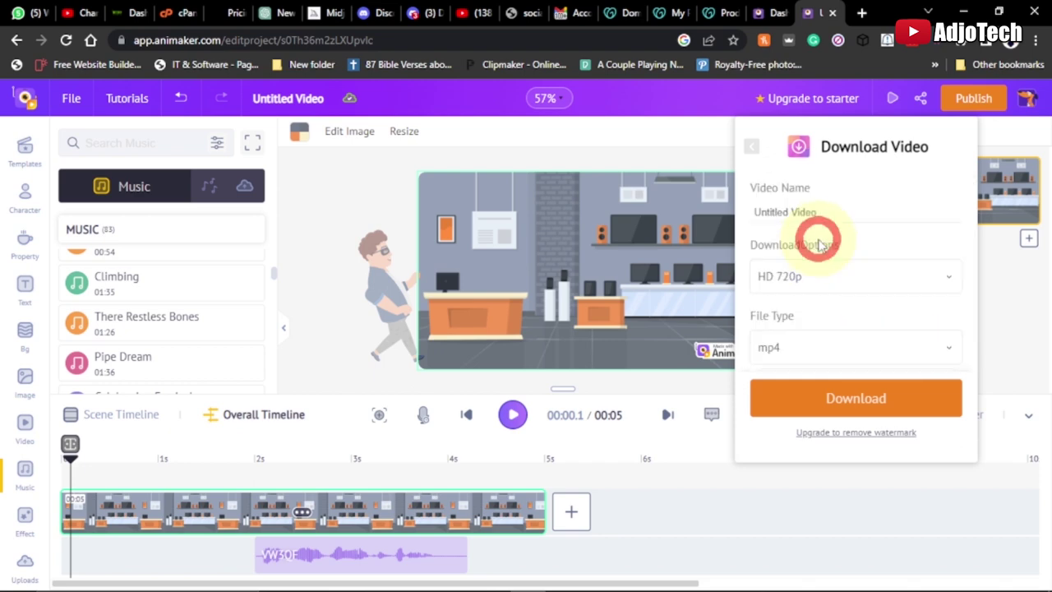
{"action": "left_click", "coordinate": [856, 401]}
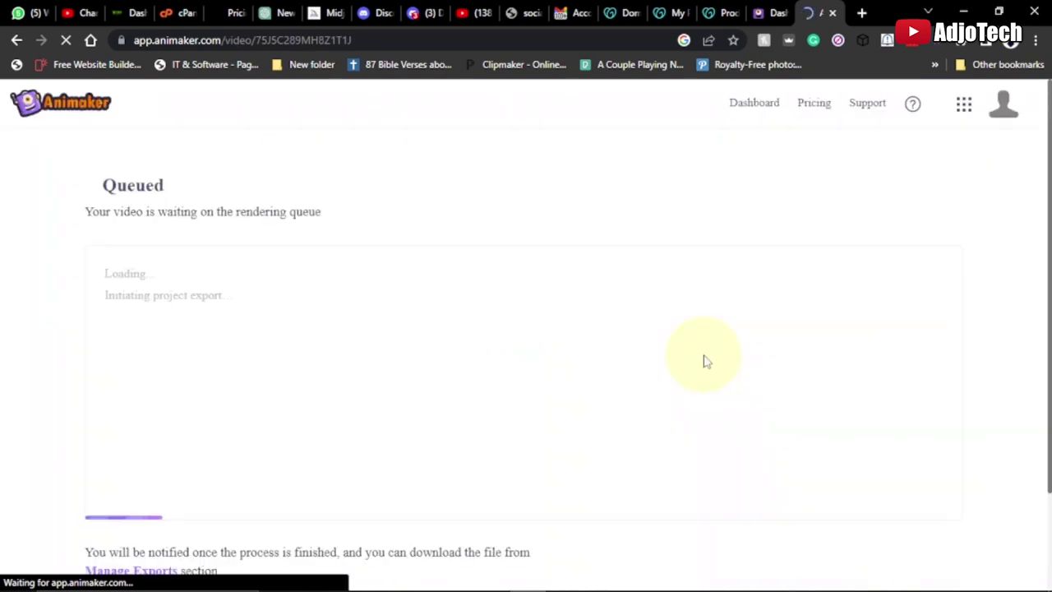
- Play the rendered video on its export page to check the result
{"action": "scroll", "coordinate": [703, 361], "scroll_direction": "down", "scroll_amount": 1}
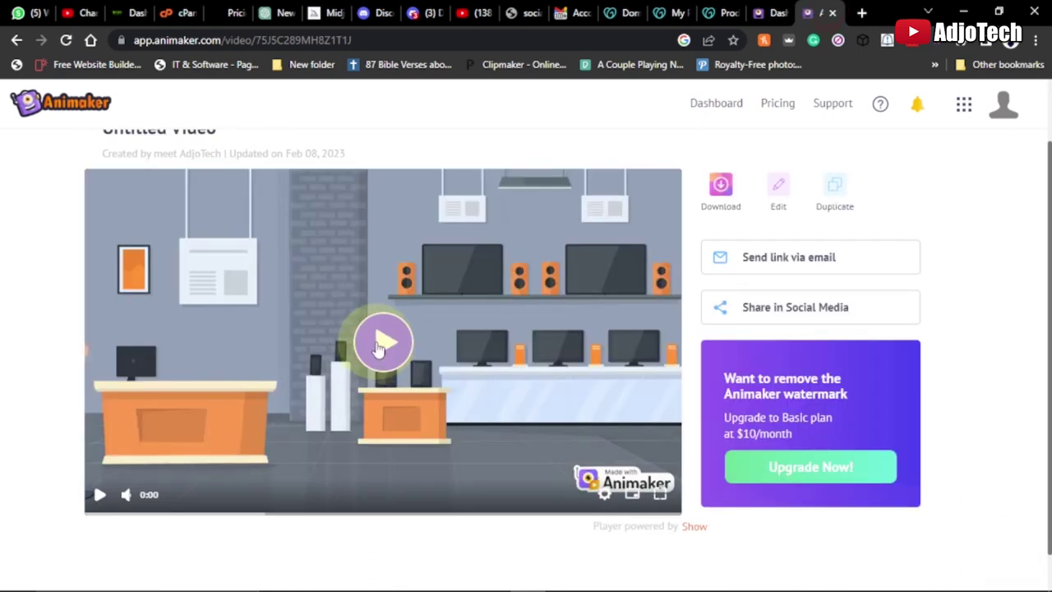
{"action": "left_click", "coordinate": [377, 346]}
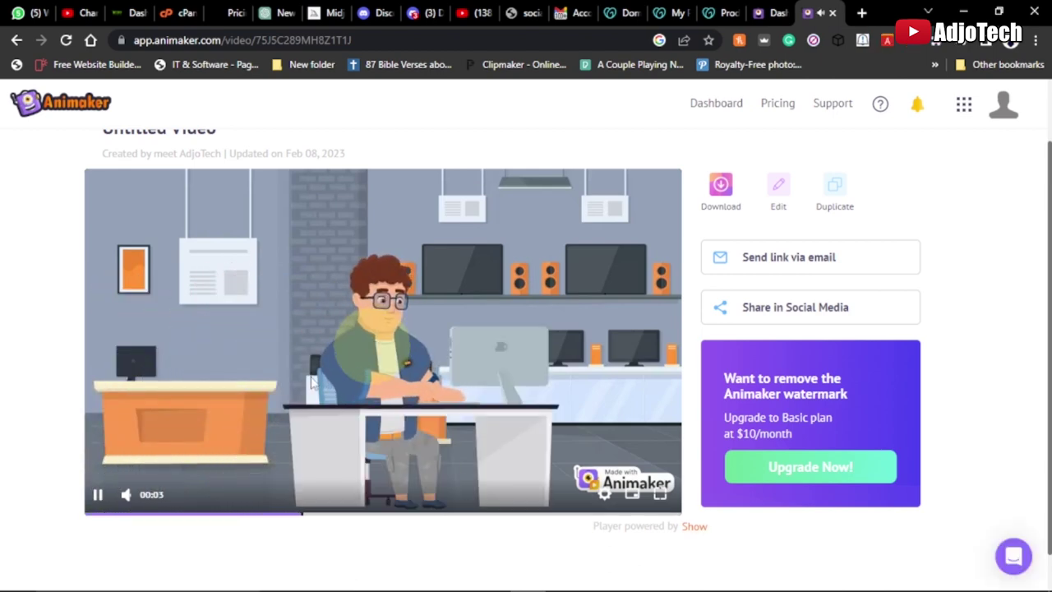
{"action": "left_click", "coordinate": [96, 494]}
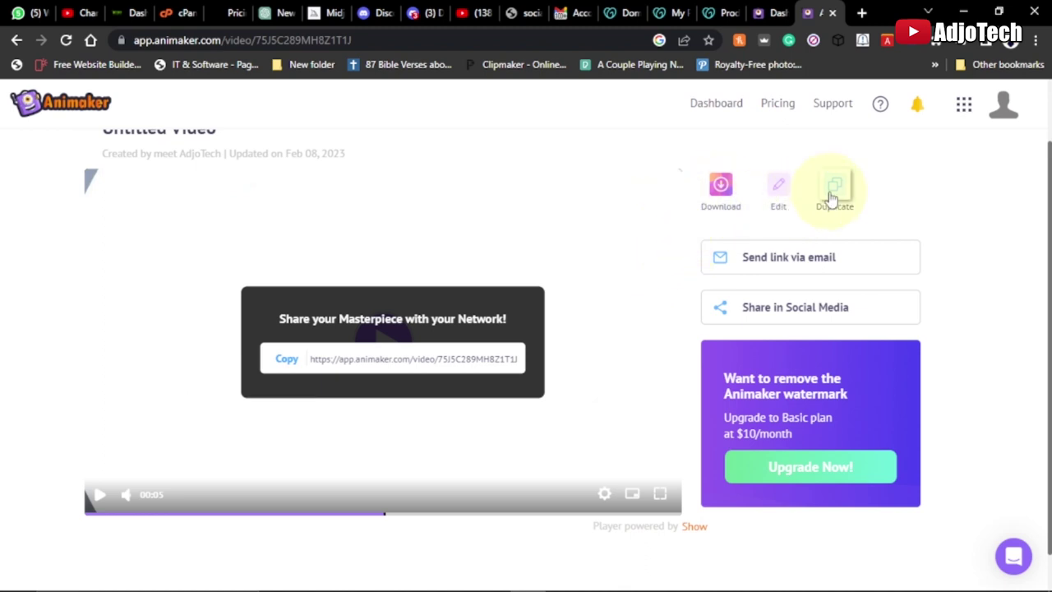
- Download the rendered mp4 and show the file in its Downloads folder
{"action": "left_click", "coordinate": [722, 188]}
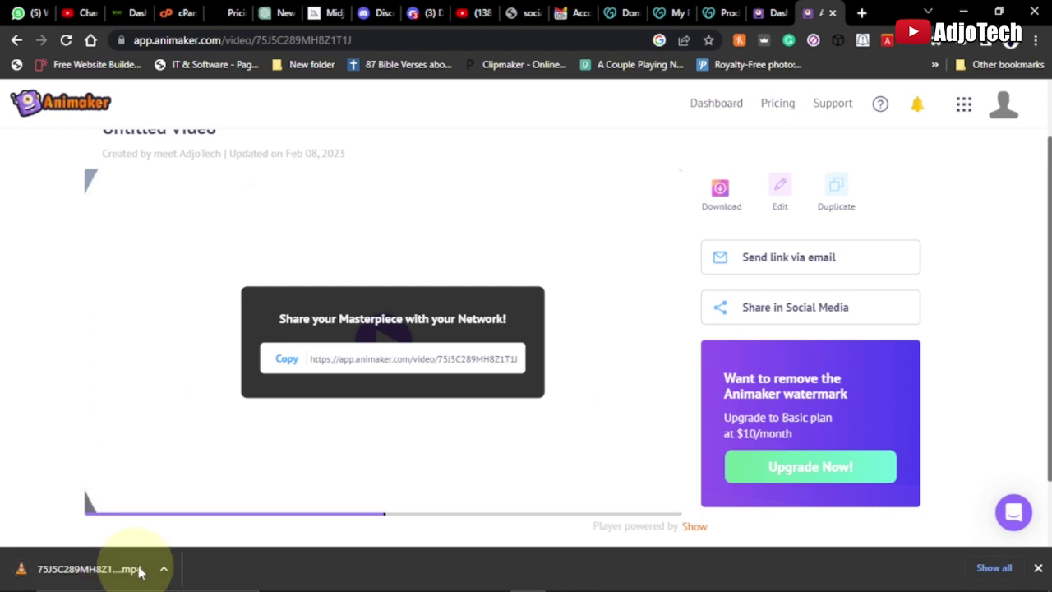
{"action": "left_click", "coordinate": [164, 569]}
{"action": "left_click", "coordinate": [188, 516]}
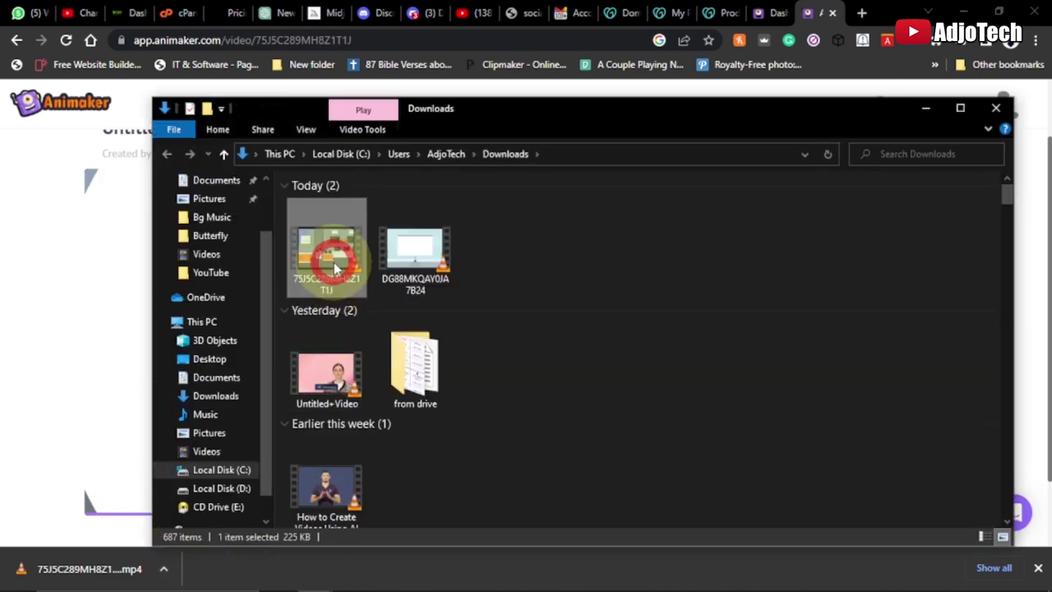
- Play the downloaded video full screen in VLC media player, pause it, and minimize the player
{"action": "double_click", "coordinate": [334, 267]}
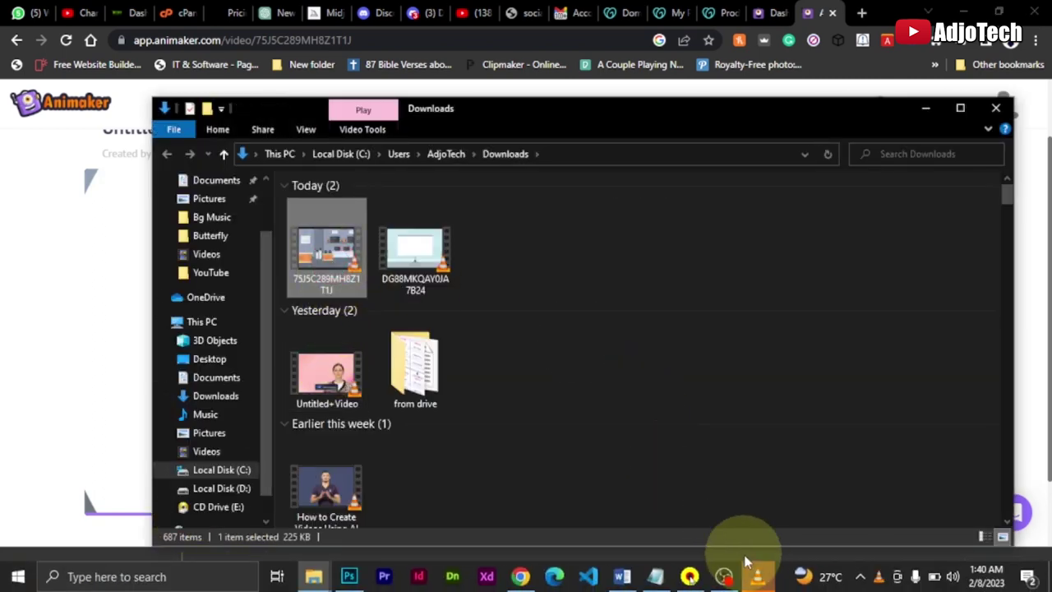
{"action": "left_click", "coordinate": [761, 580]}
{"action": "double_click", "coordinate": [594, 337]}
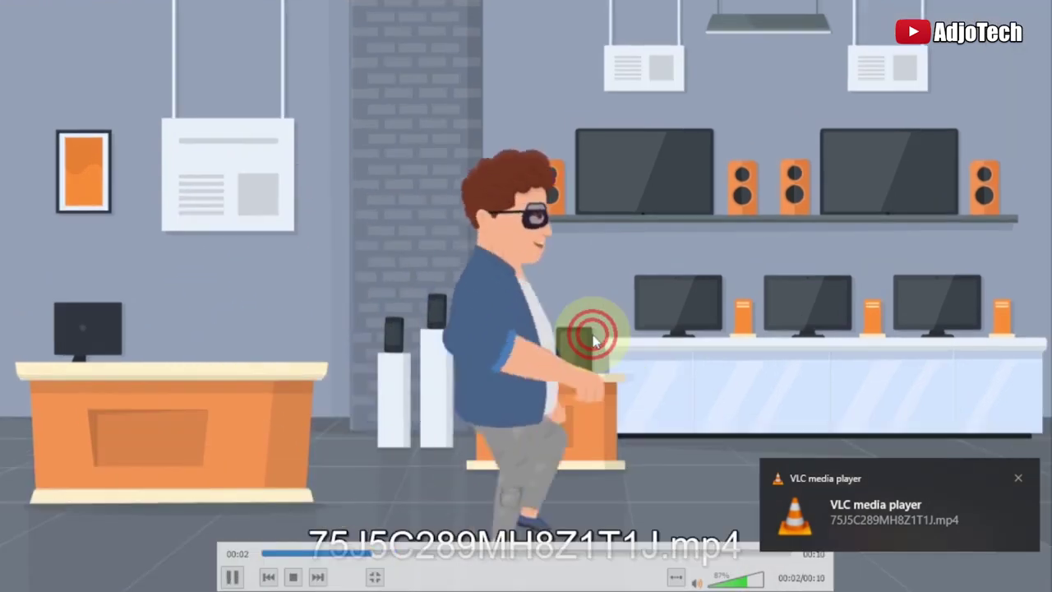
{"action": "left_click", "coordinate": [231, 576]}
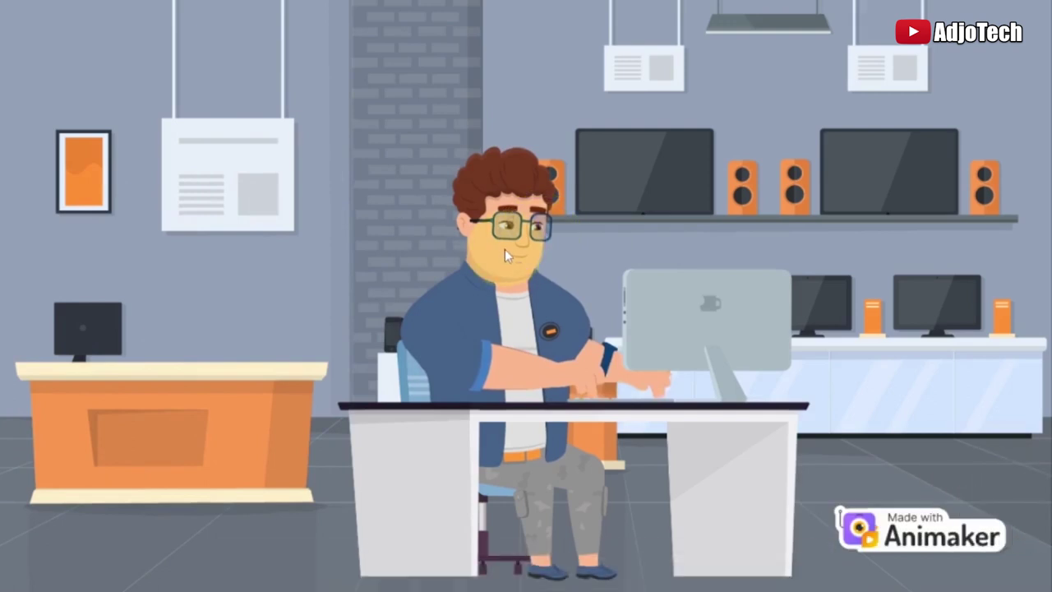
{"action": "double_click", "coordinate": [422, 267]}
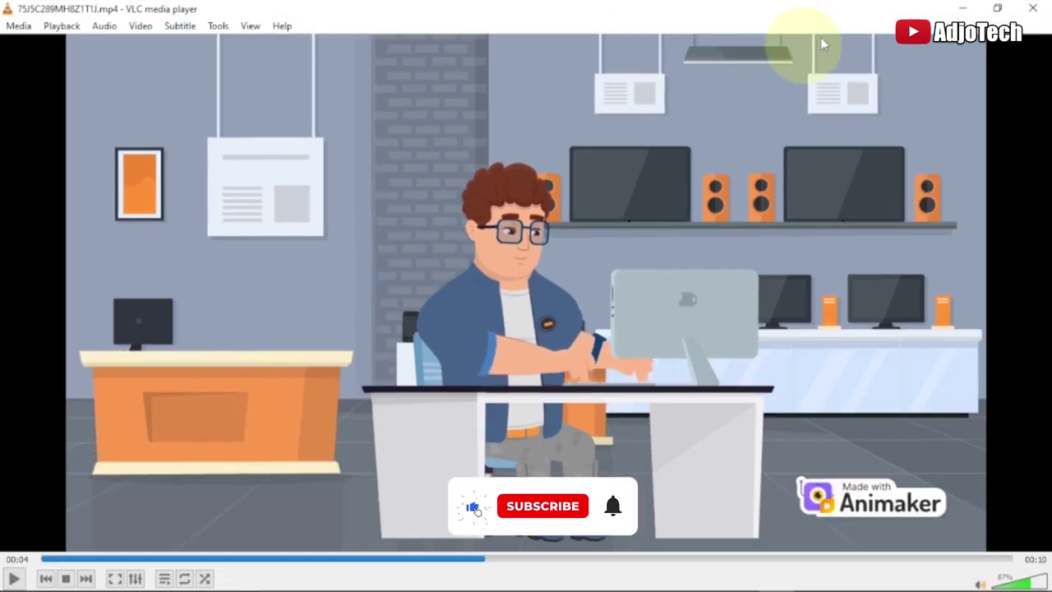
{"action": "left_click", "coordinate": [964, 9]}
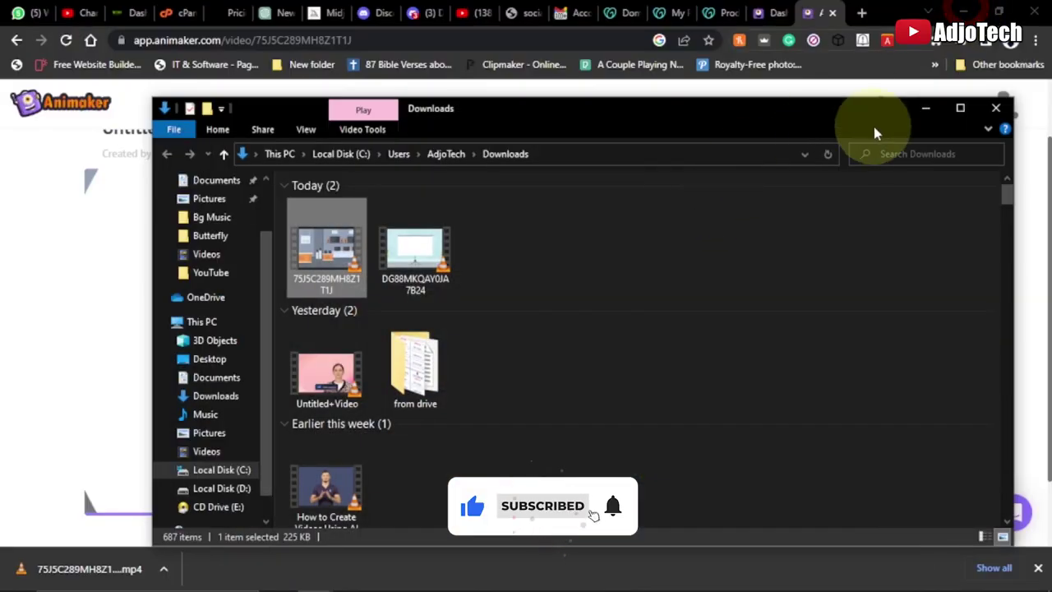